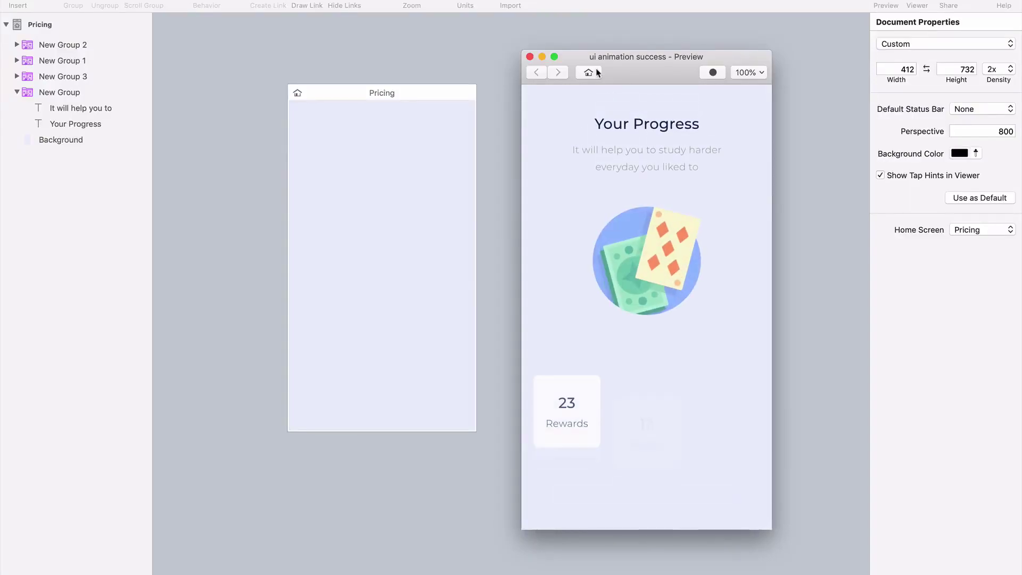
- Replay the Your Progress entrance animation in Preview while capturing it as a video
click(597, 72)
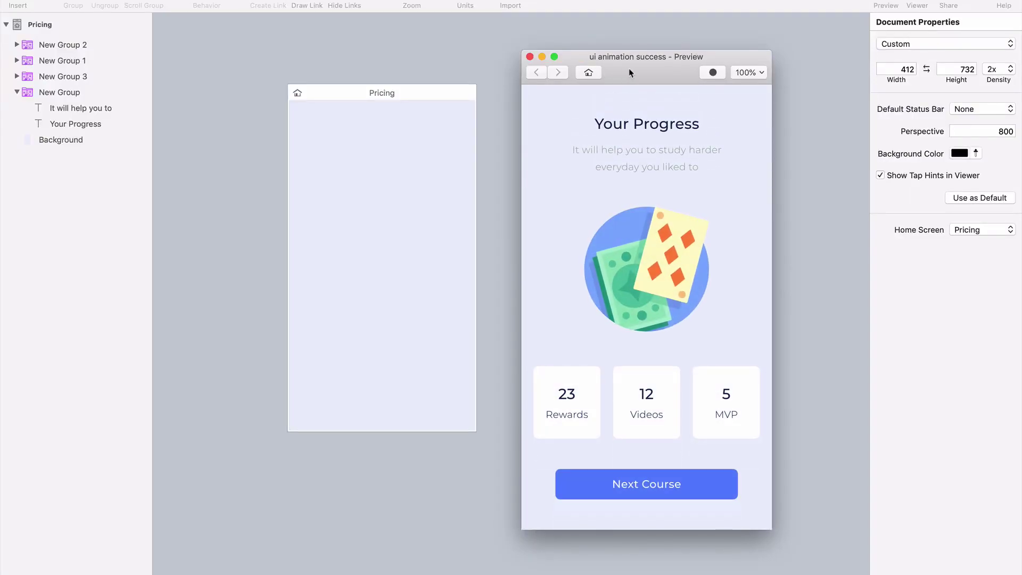
click(718, 73)
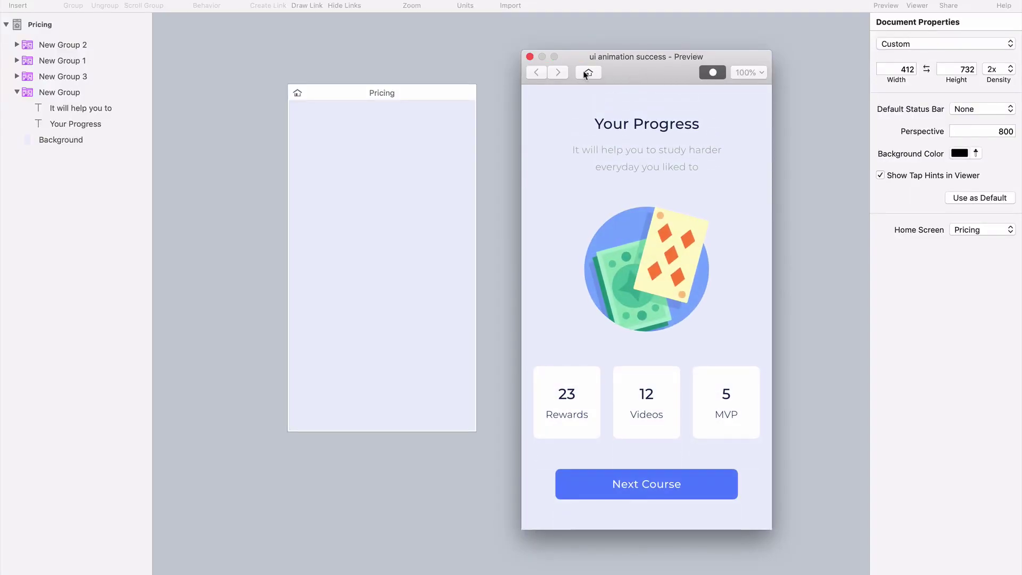
click(585, 74)
click(700, 72)
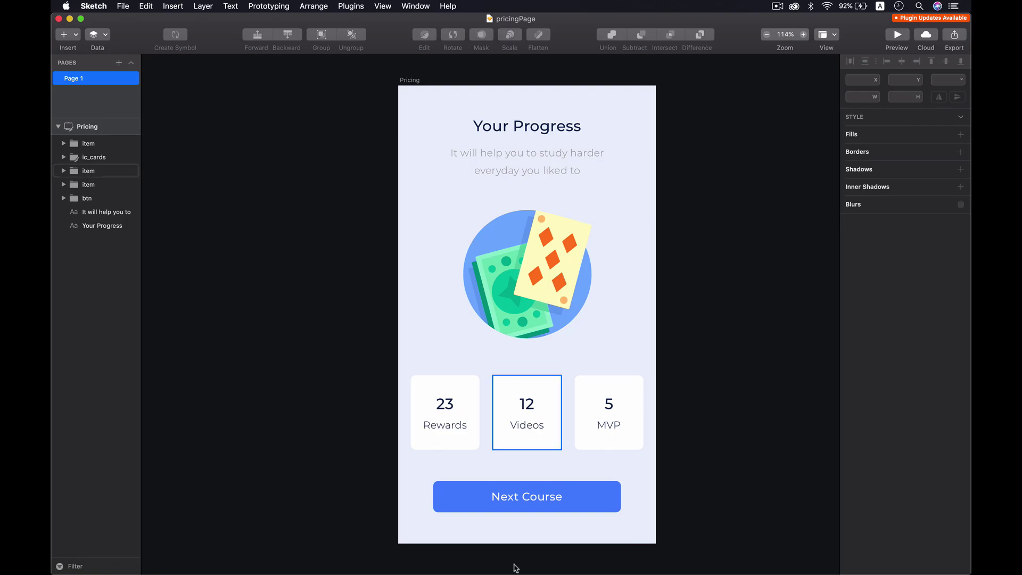
- Cycle through Flinto, Chrome and Sketch from the Dock, ending on Chrome's YouTube Videos tab
click(492, 564)
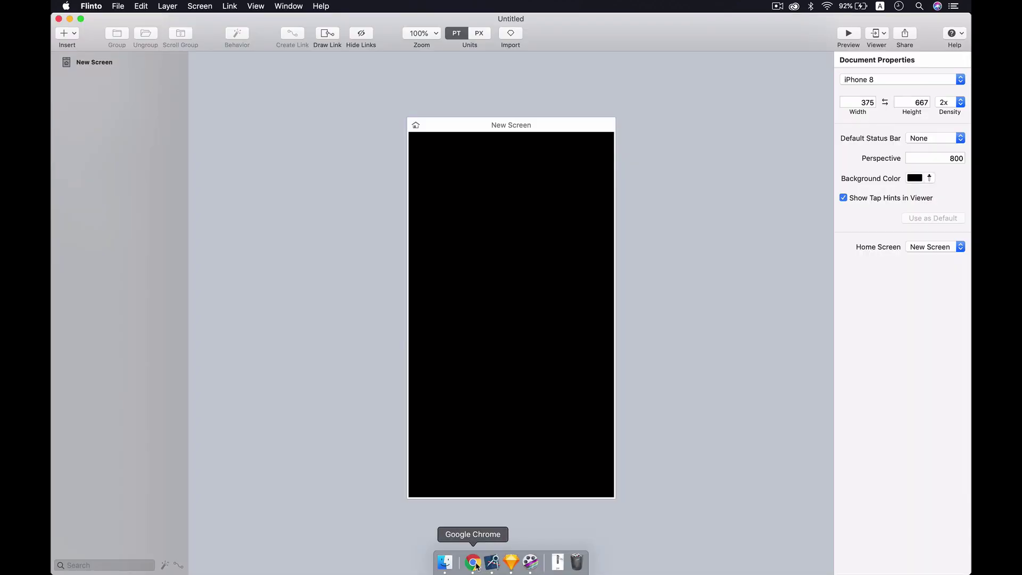
click(475, 565)
click(509, 566)
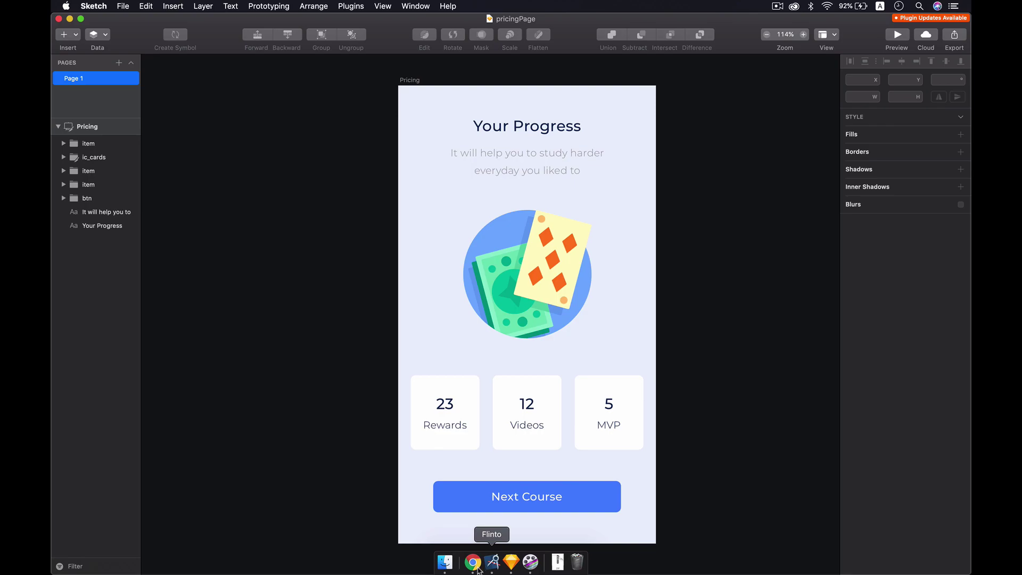
click(472, 565)
- Scroll up through the channel's video uploads, then return to the pricingPage design in Sketch
scroll(495, 277, up, 2)
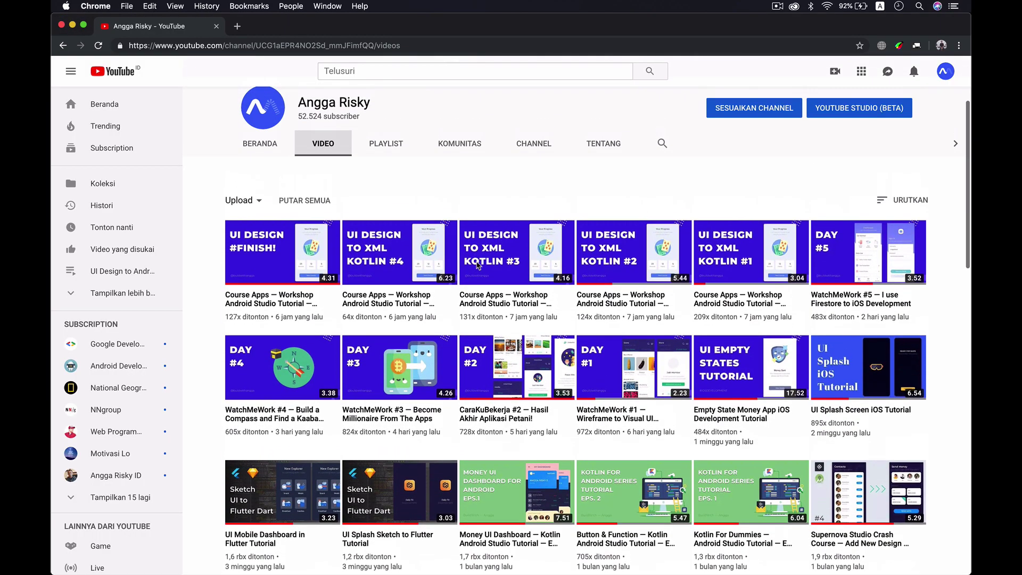
scroll(425, 224, up, 1)
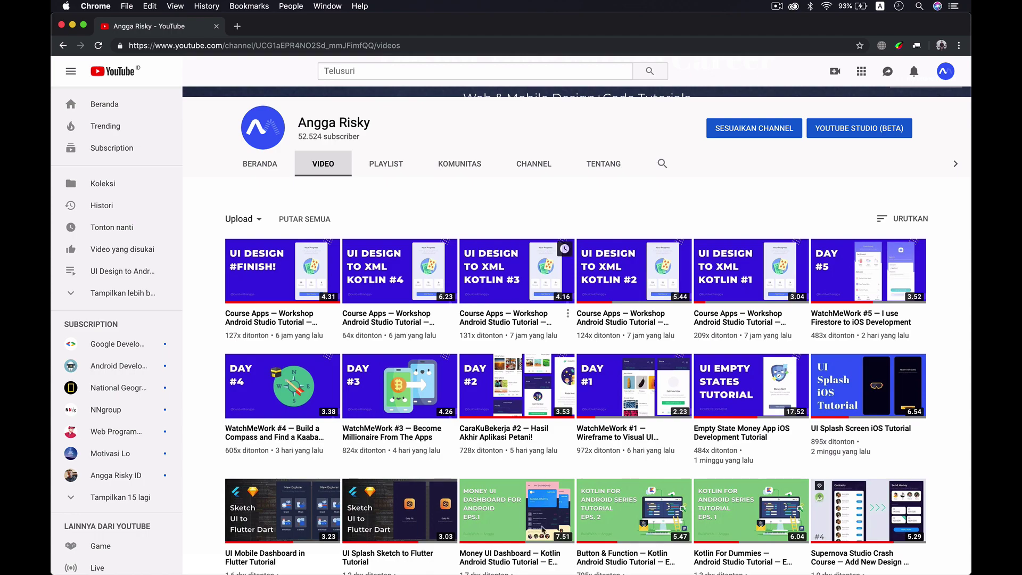
mouse_move(521, 571)
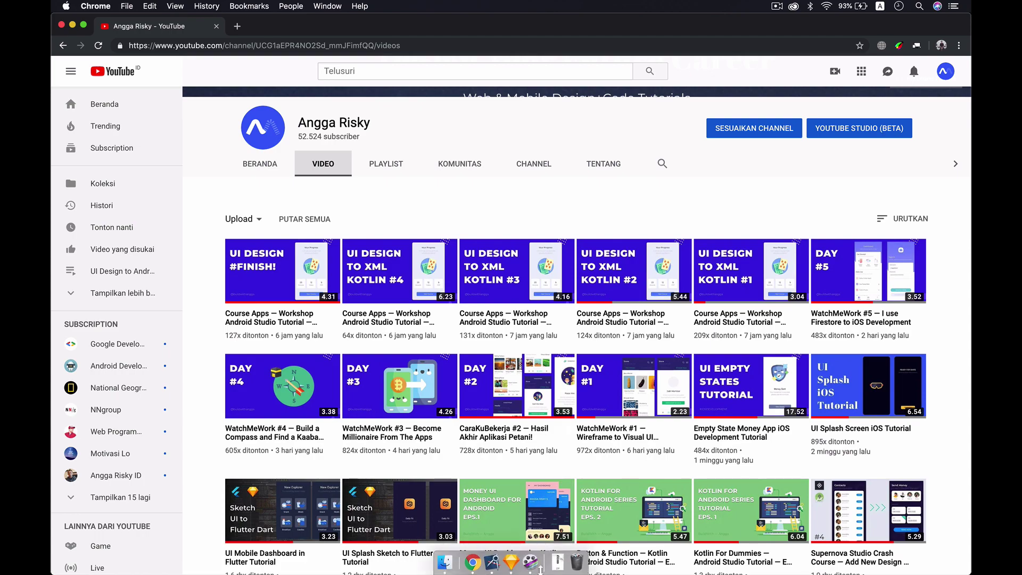
click(512, 563)
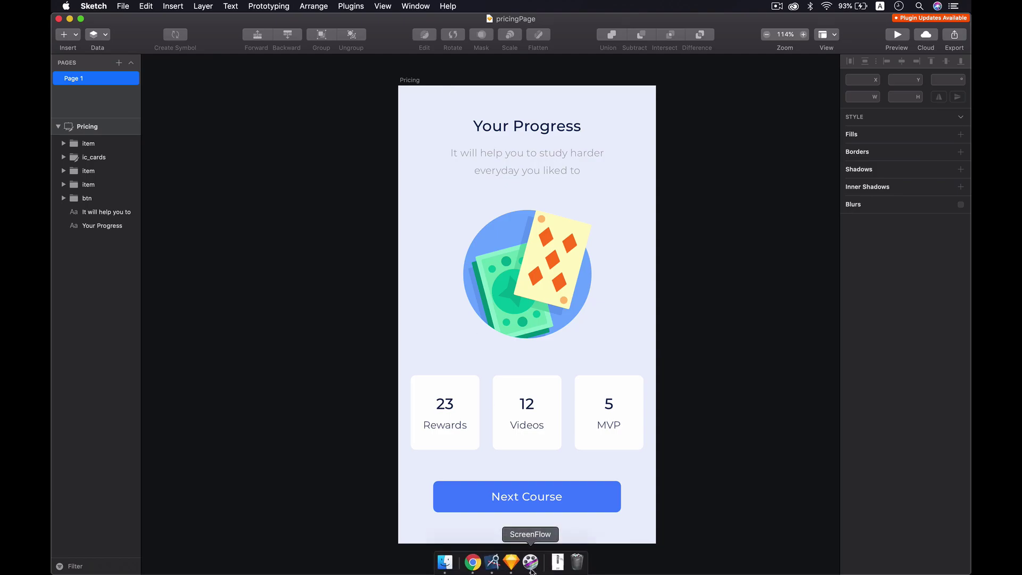
- Select the Pricing artboard in Sketch and note its width of 412
click(493, 562)
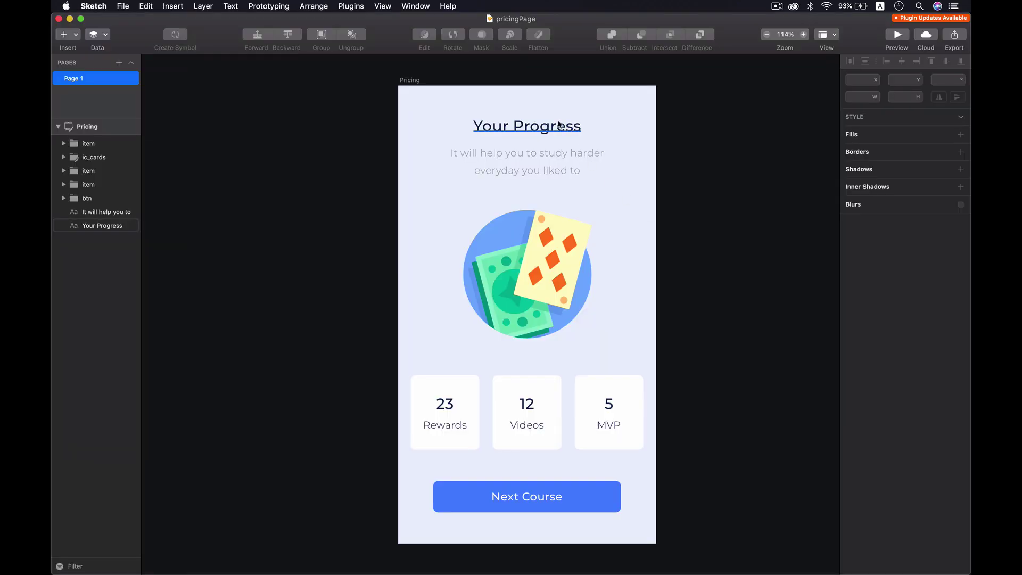
click(416, 81)
click(853, 119)
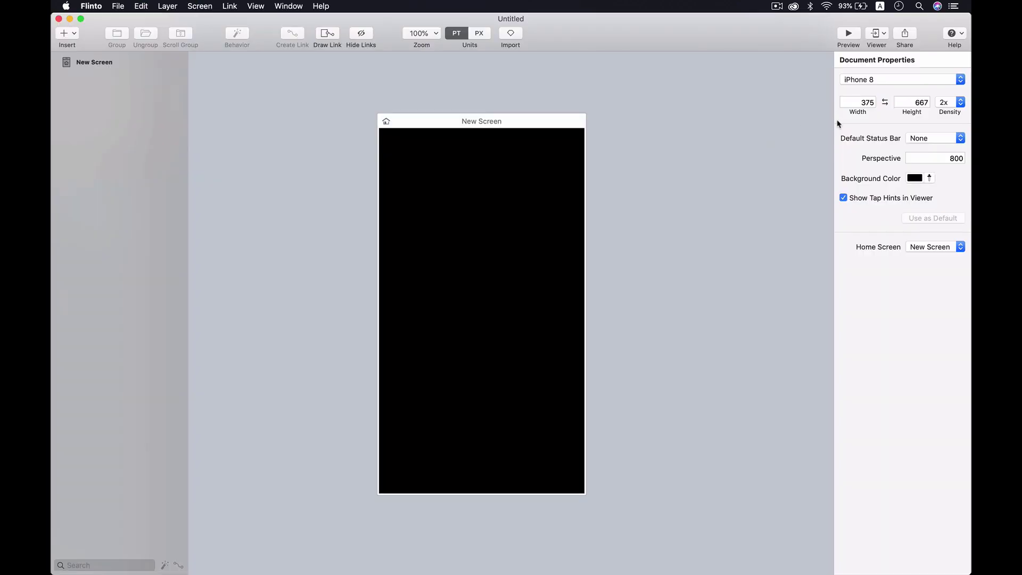
- Set the Flinto document size to 412 × 732 to match the Sketch artboard
click(853, 102)
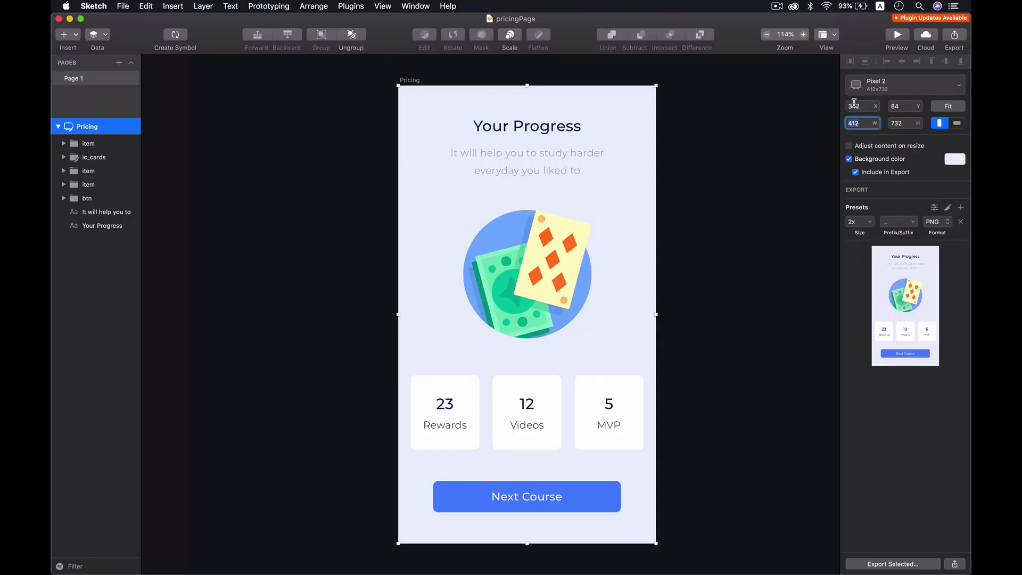
click(903, 121)
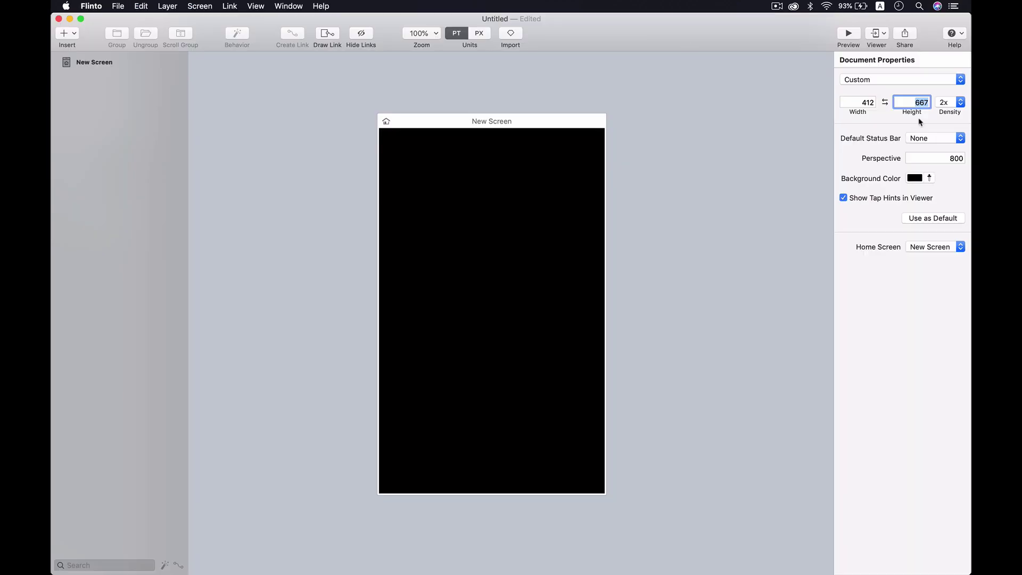
text(732)
click(742, 150)
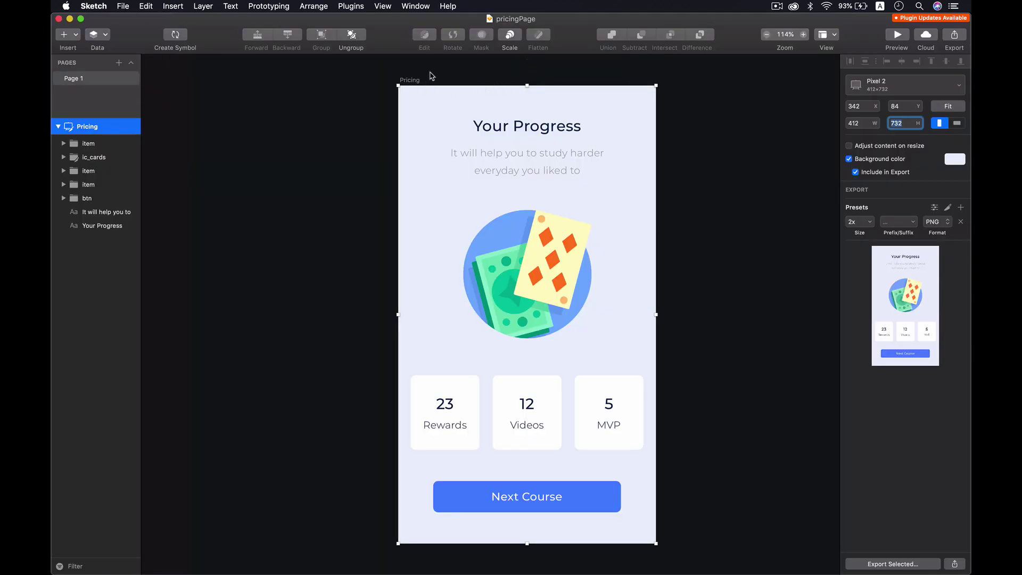
- Select the Pricing artboard in Sketch and bring up Flinto's Import from Sketch options
click(428, 78)
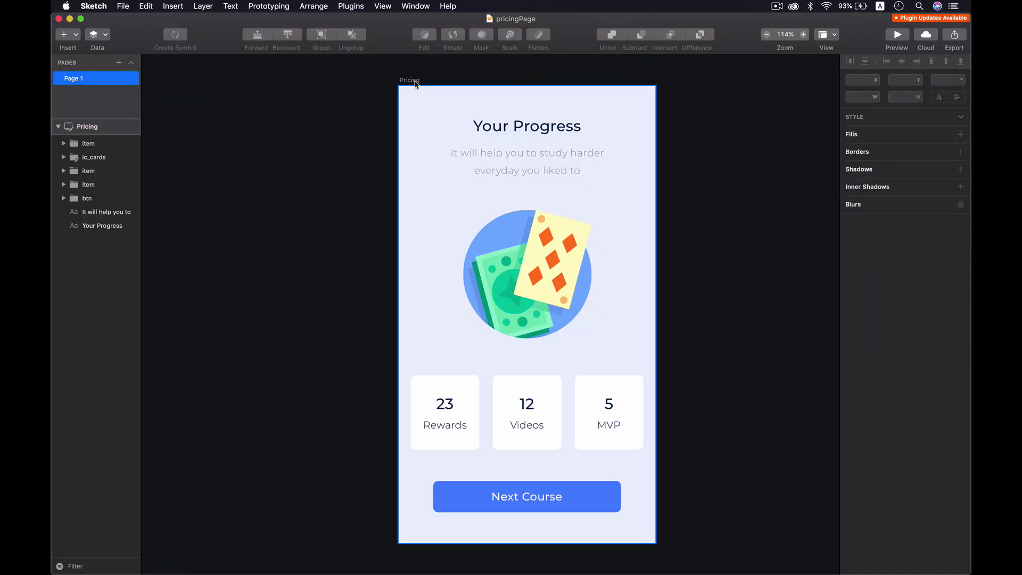
click(410, 80)
key(super+Tab)
click(511, 34)
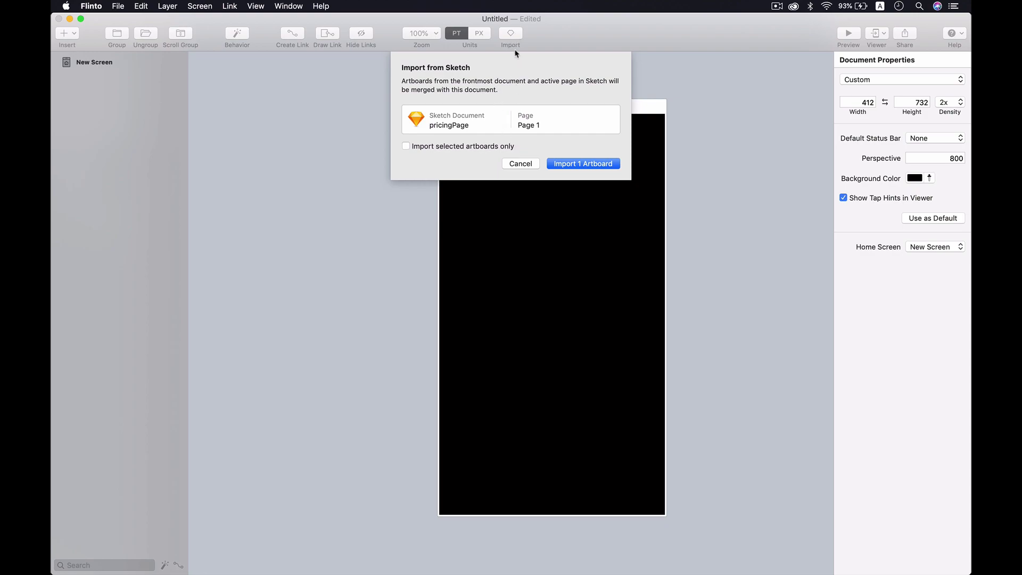
- Import only the selected Pricing artboard, then select the 23 Rewards card and its background
click(478, 146)
click(554, 163)
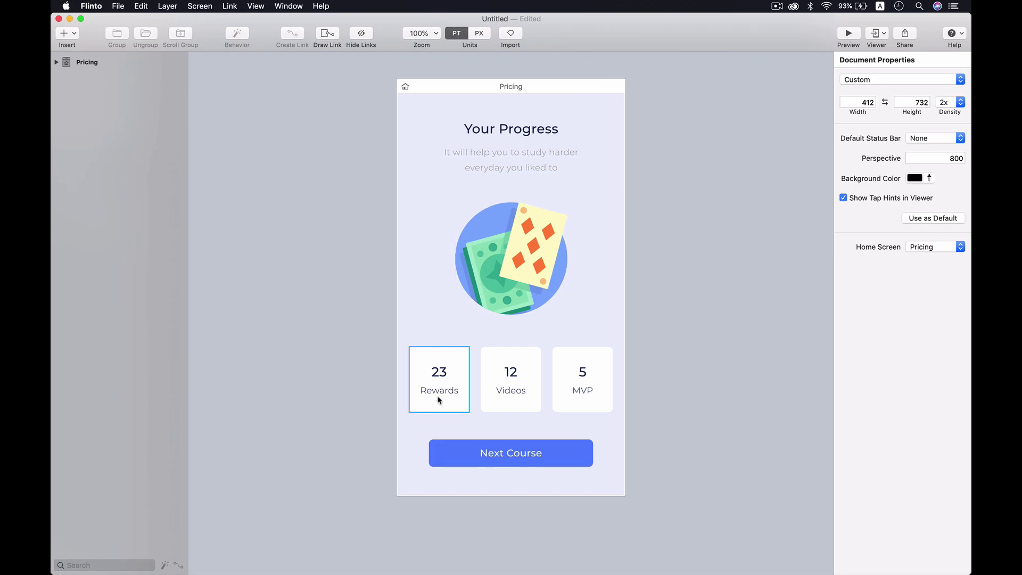
click(440, 399)
click(500, 386)
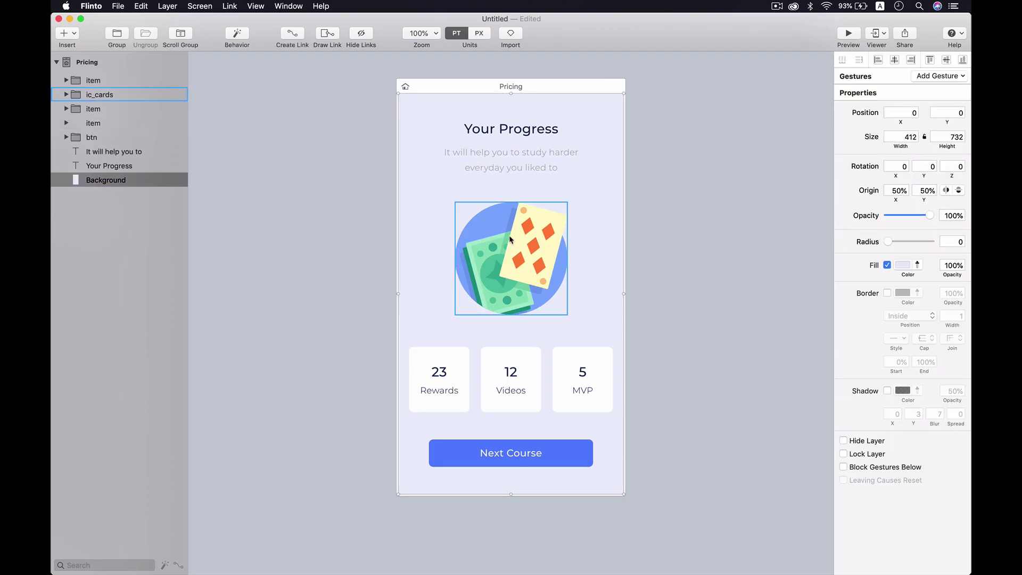
- Inspect the title, subtitle, ic_cards illustration, Videos card and Next Course button layers
click(515, 132)
click(515, 155)
click(484, 250)
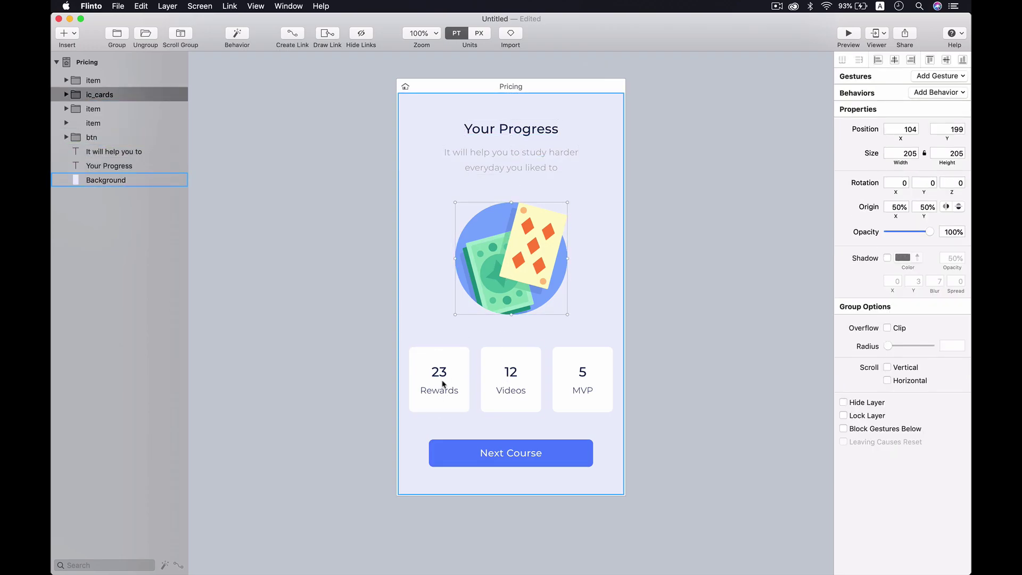
click(444, 384)
click(514, 374)
click(572, 385)
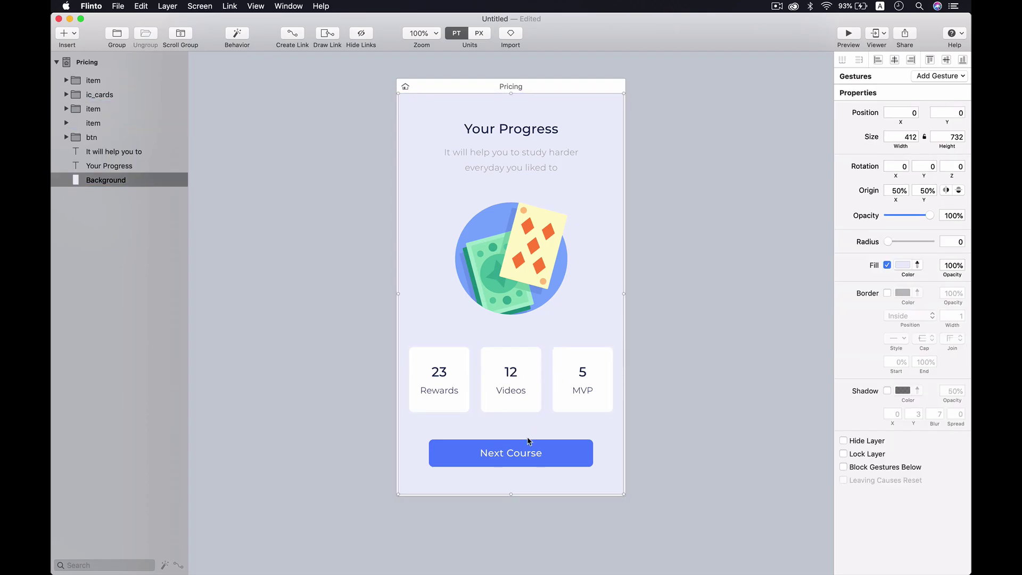
click(524, 453)
click(716, 365)
scroll(717, 366, up, 1)
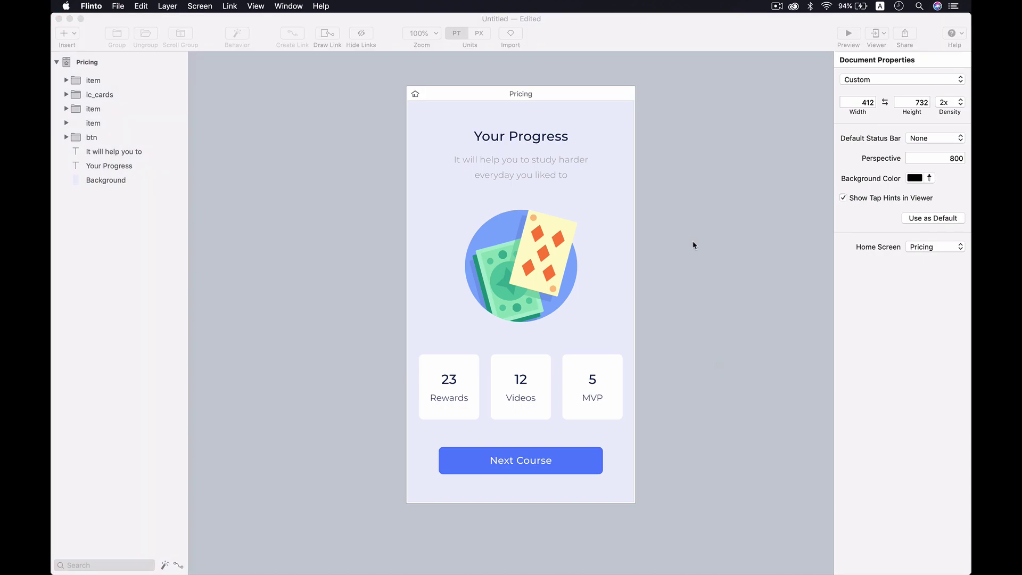
- Save the Flinto prototype under the name 'ui animation progress'
scroll(693, 245, up, 2)
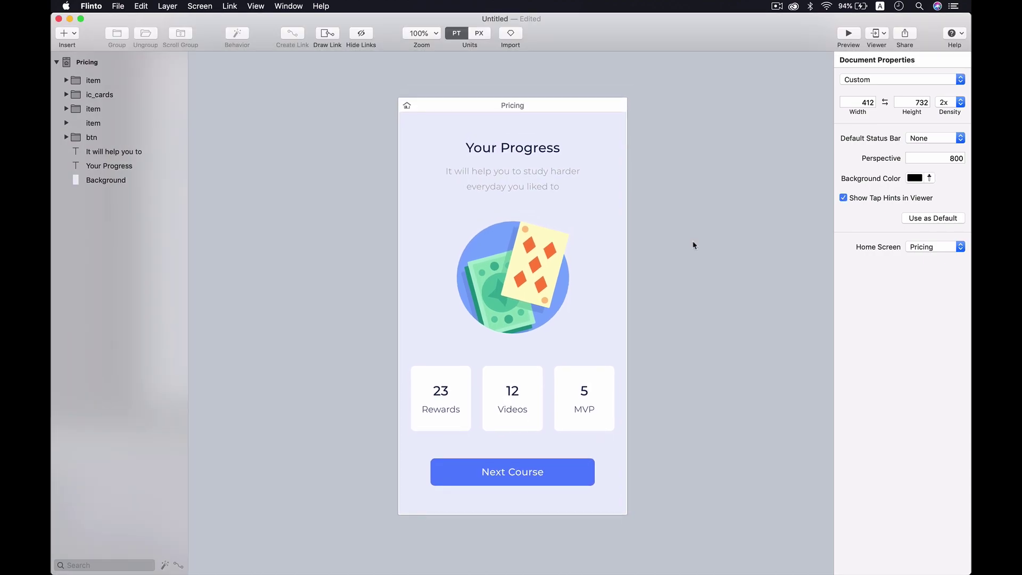
scroll(694, 245, up, 1)
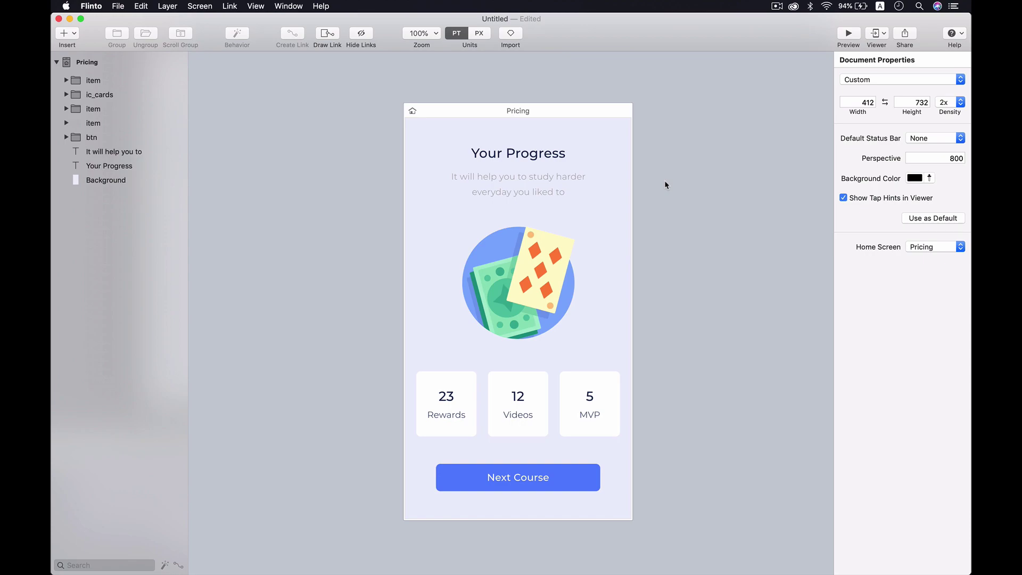
key(super+s)
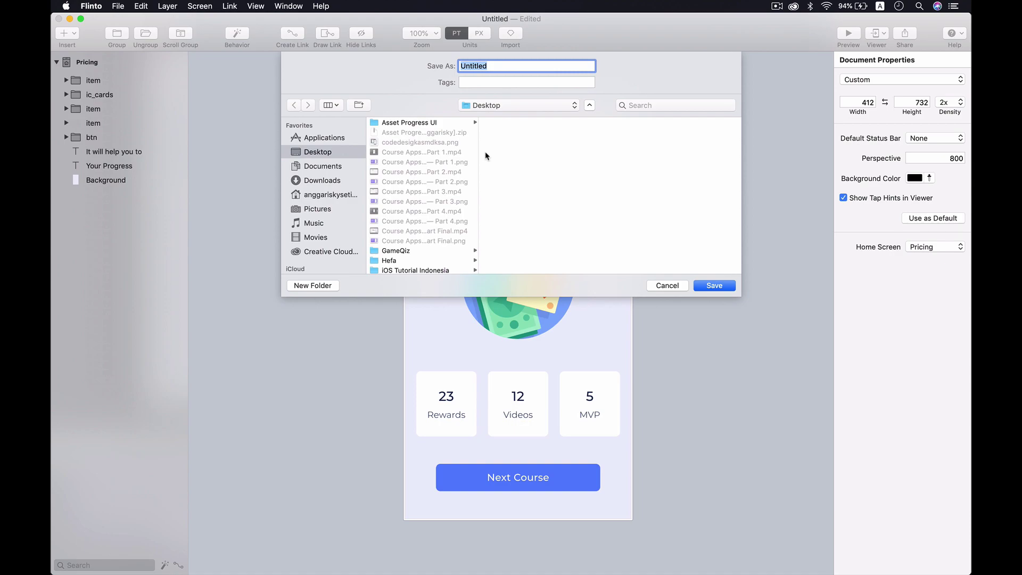
text(ui an)
text(imation )
text(progress)
key(Return)
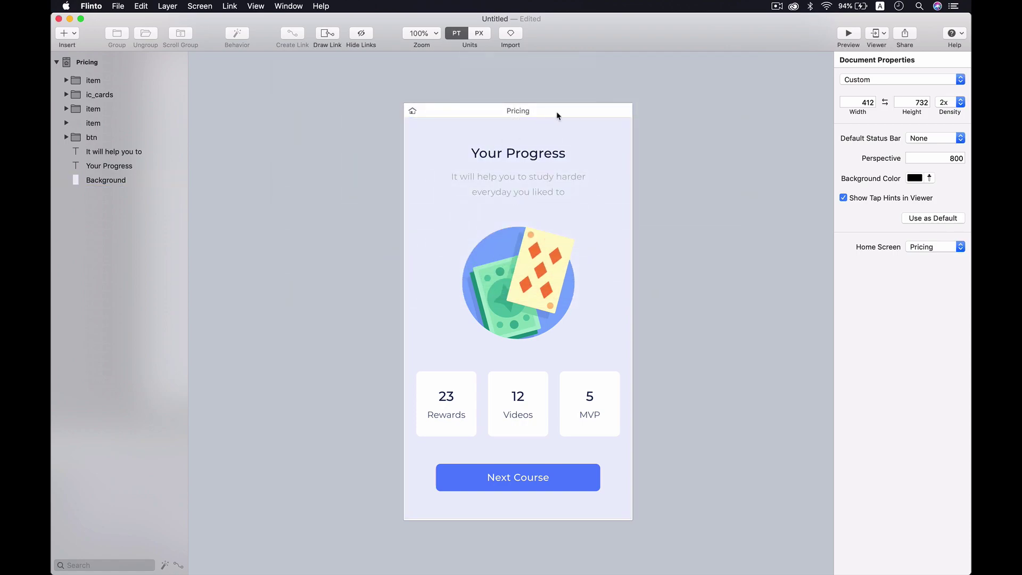
scroll(583, 80, right, 2)
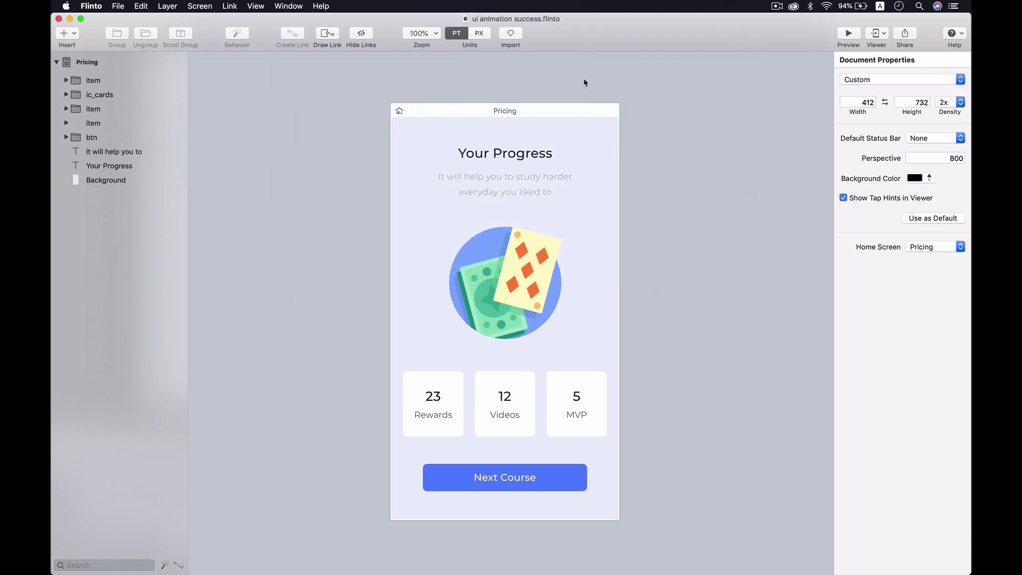
scroll(583, 82, left, 2)
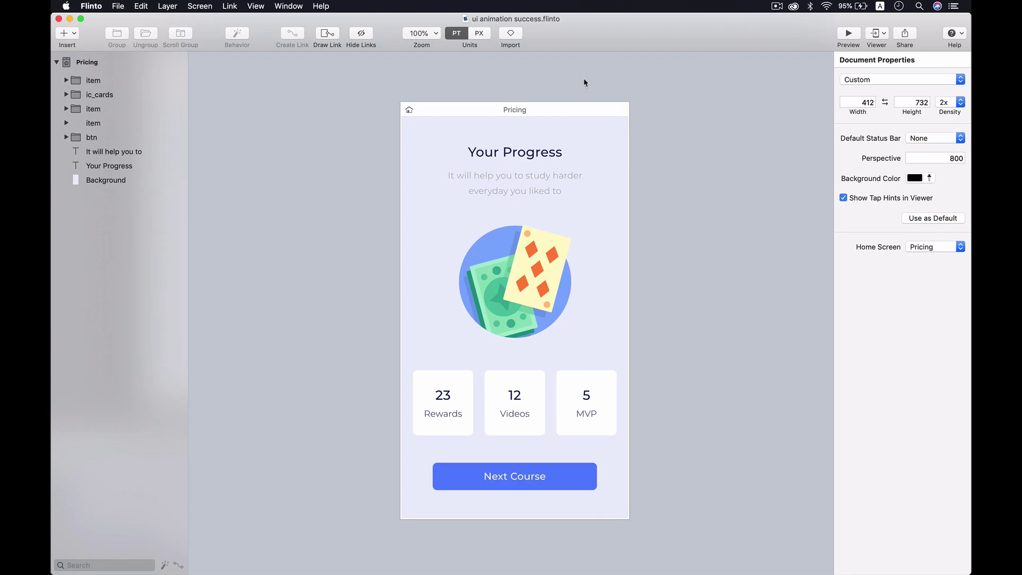
- Select the Your Progress title and subtitle, nudge them up, and make them a behavior group
click(527, 152)
scroll(528, 154, up, 5)
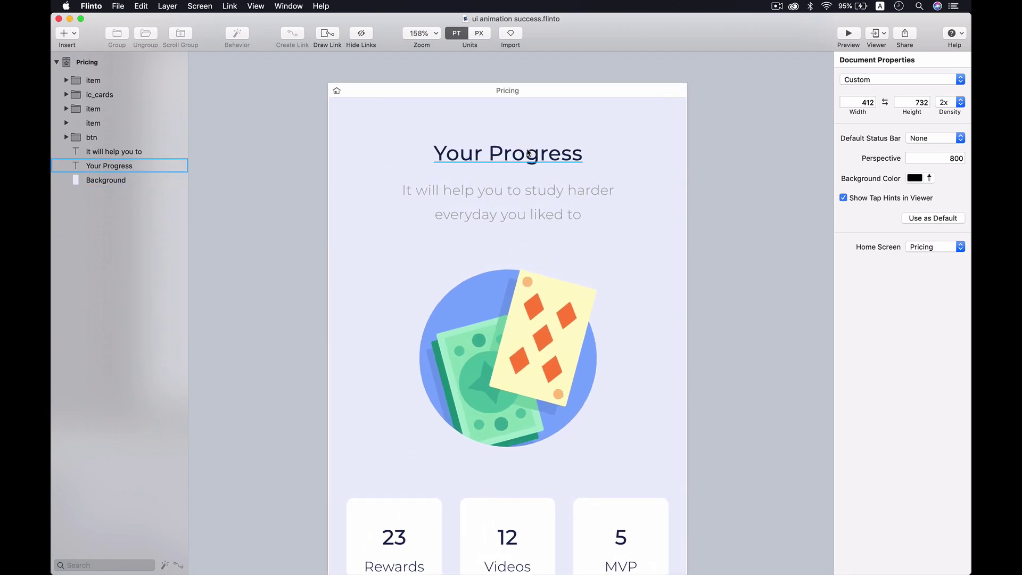
click(527, 152)
shift+click(490, 199)
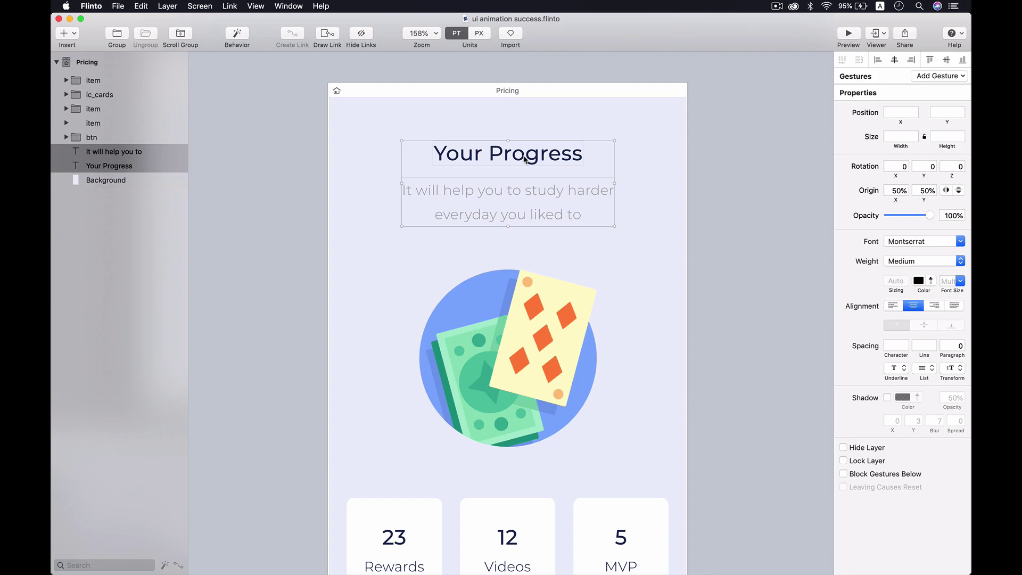
scroll(524, 158, down, 3)
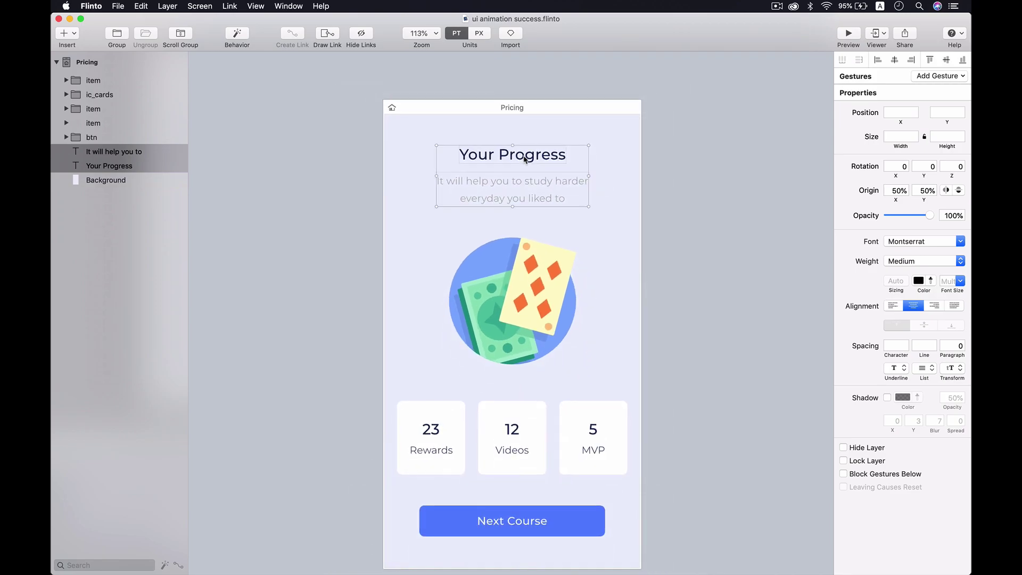
key(shift+Up)
key(shift+Up)
key(shift+Up)
key(shift+Up)
key(shift+Up)
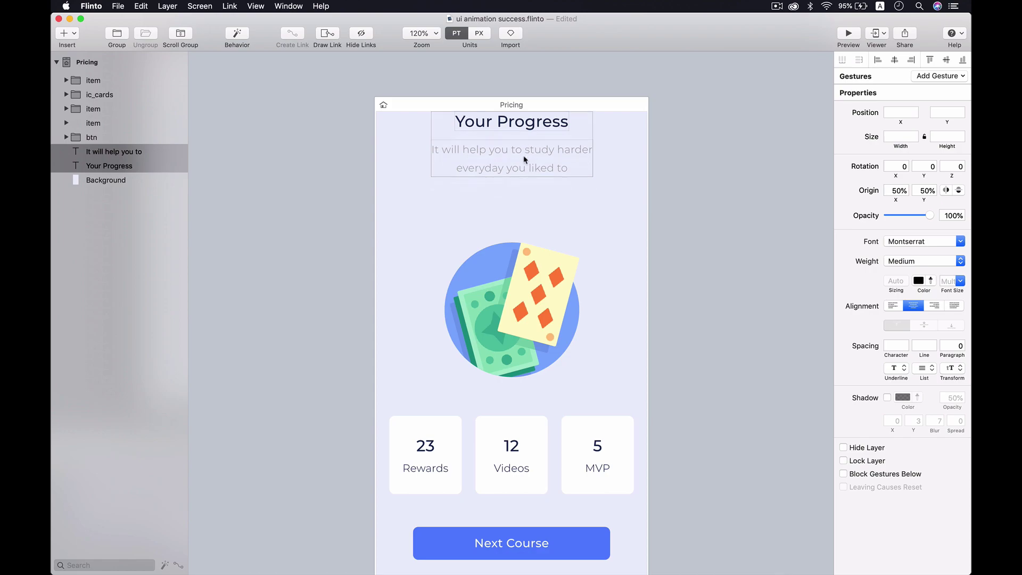
scroll(524, 158, up, 3)
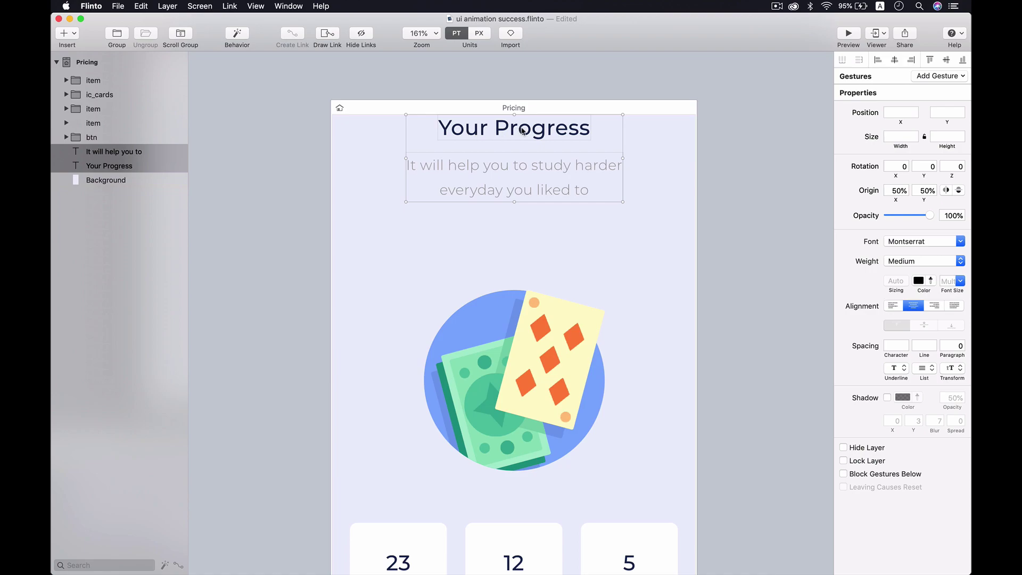
click(233, 38)
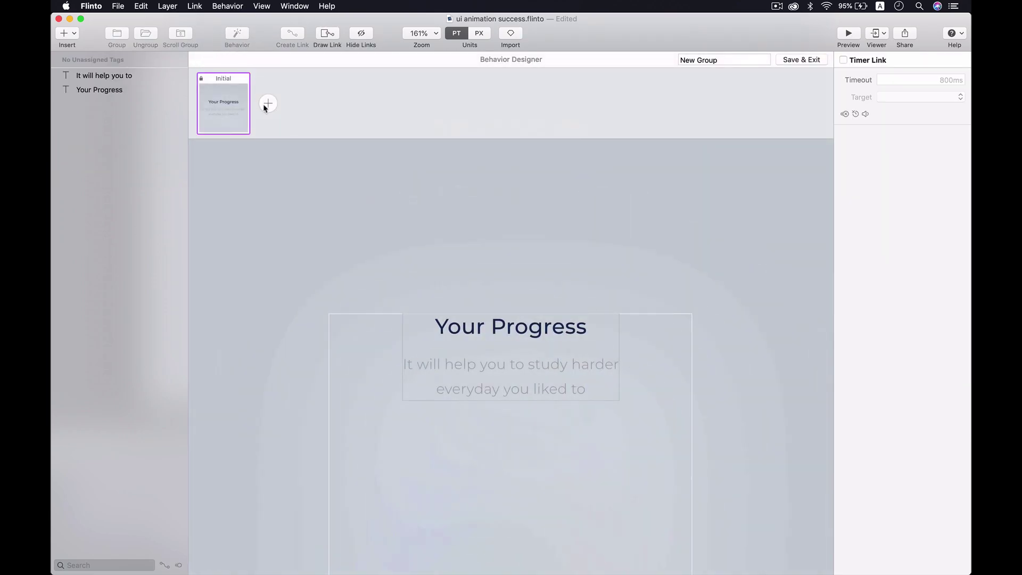
- Add a New State with the title and subtitle shifted down, then save and exit the behavior
click(266, 104)
click(466, 327)
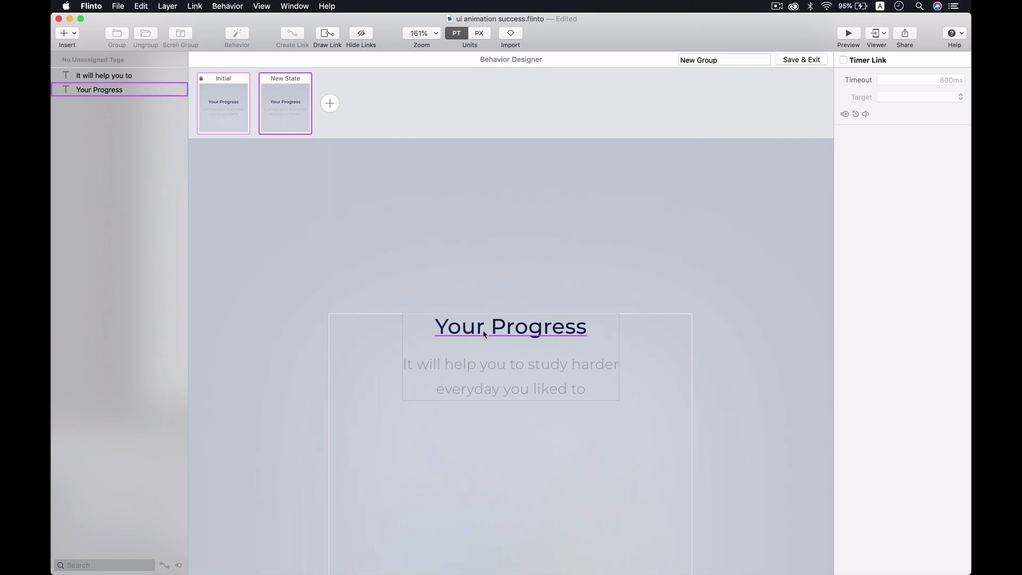
shift+click(482, 366)
scroll(483, 364, down, 3)
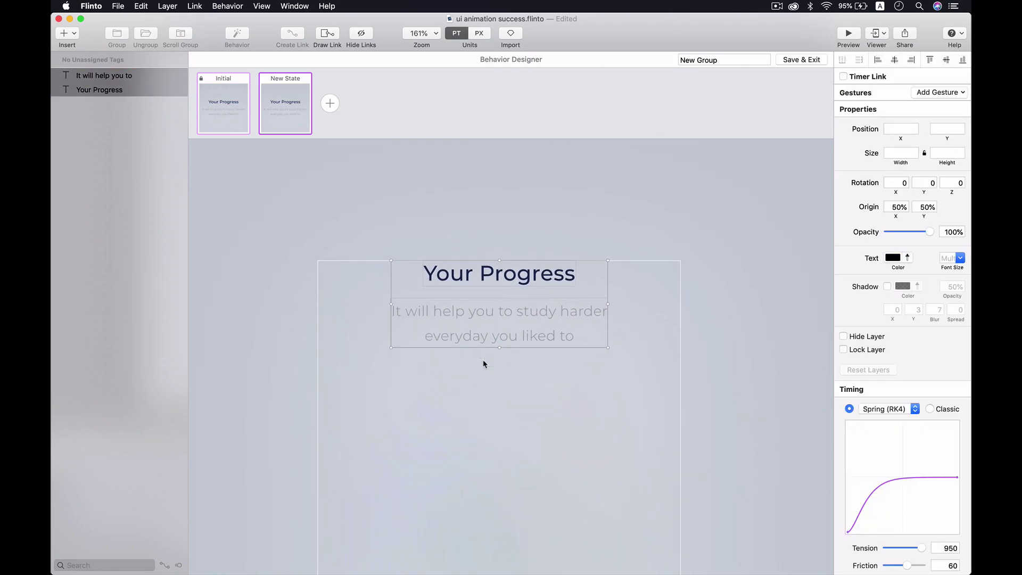
key(shift+Down)
key(shift+Down)
key(shift+Down)
key(shift+Down)
key(shift+Down)
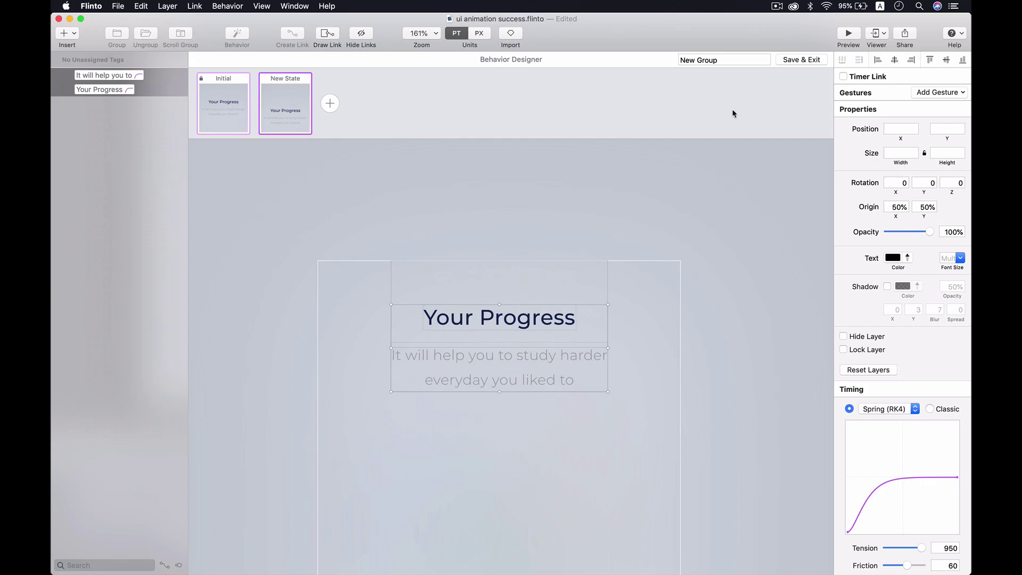
click(801, 60)
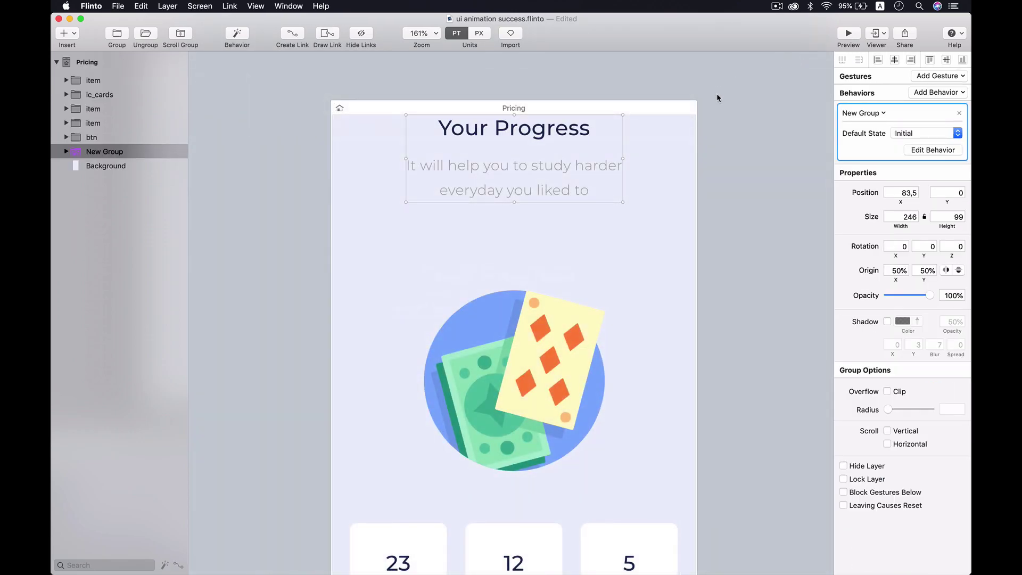
click(717, 95)
click(848, 33)
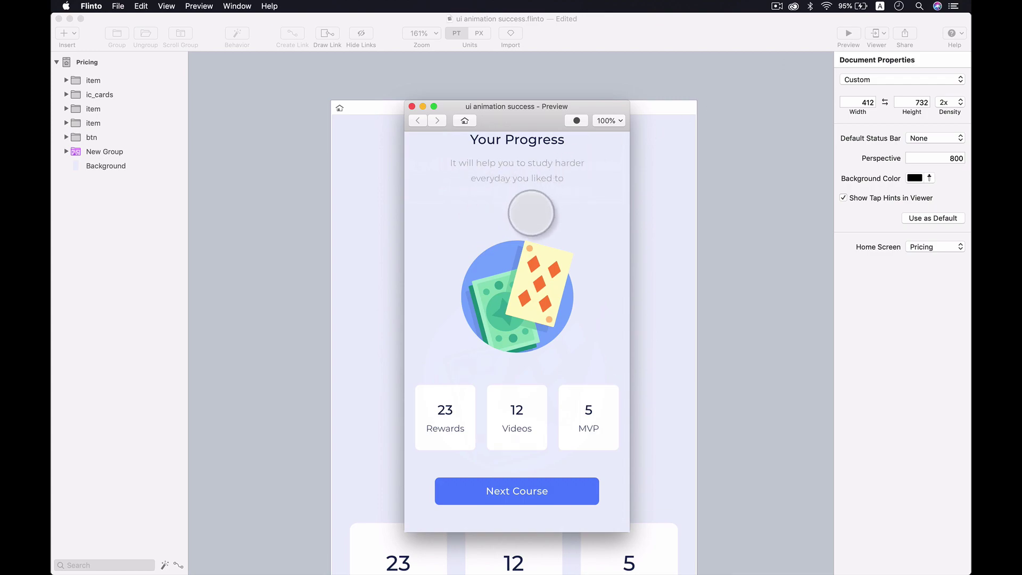
click(411, 106)
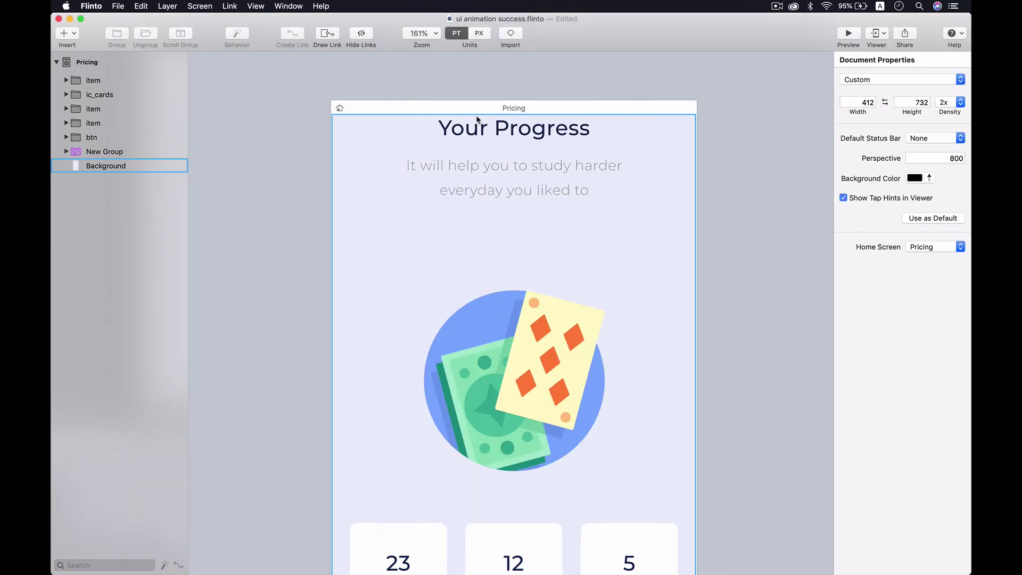
- Set the Your Progress title and subtitle to 0% opacity and save the document
key(super+s)
click(587, 134)
click(556, 134)
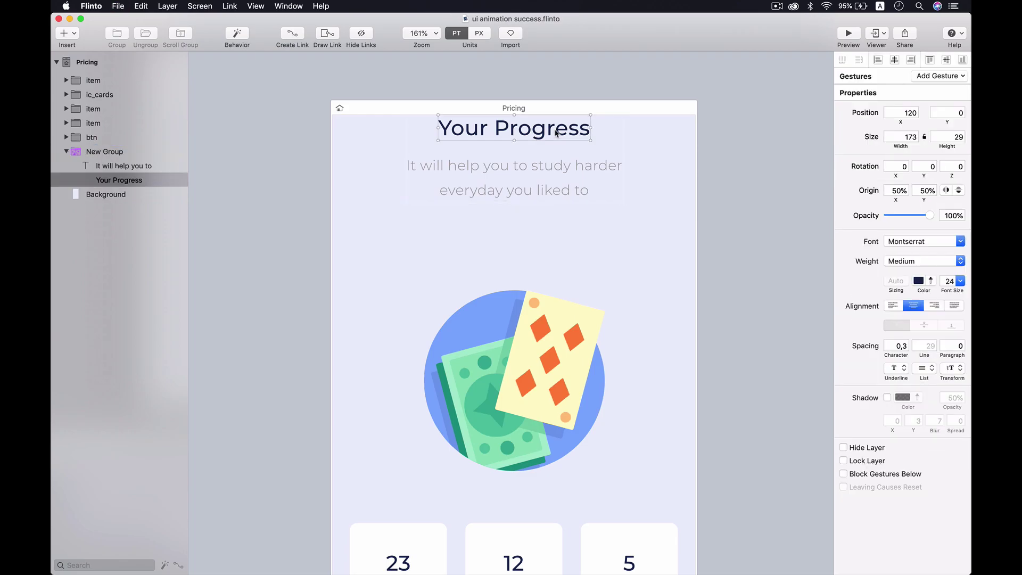
shift+click(557, 165)
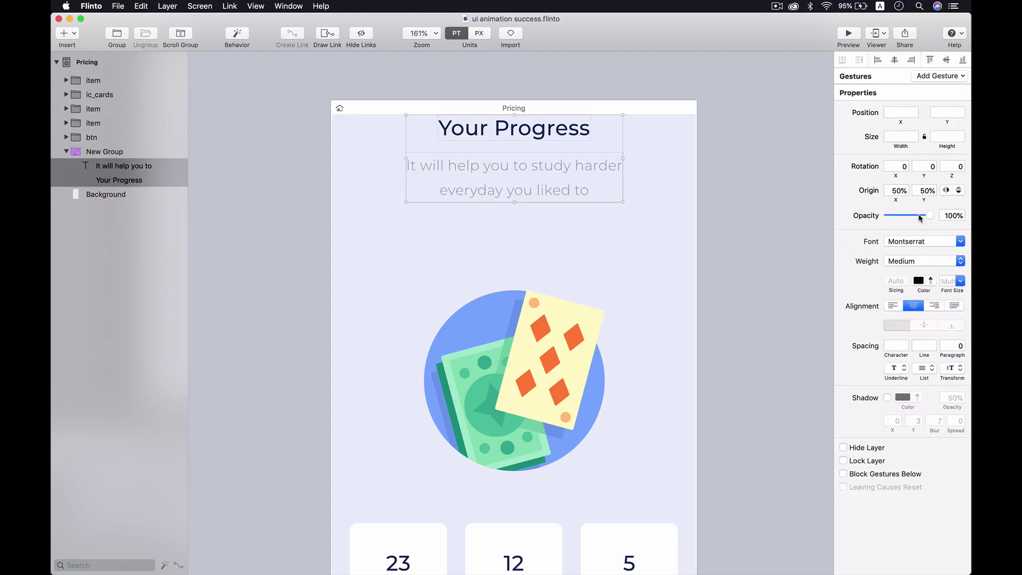
drag(928, 217, 878, 221)
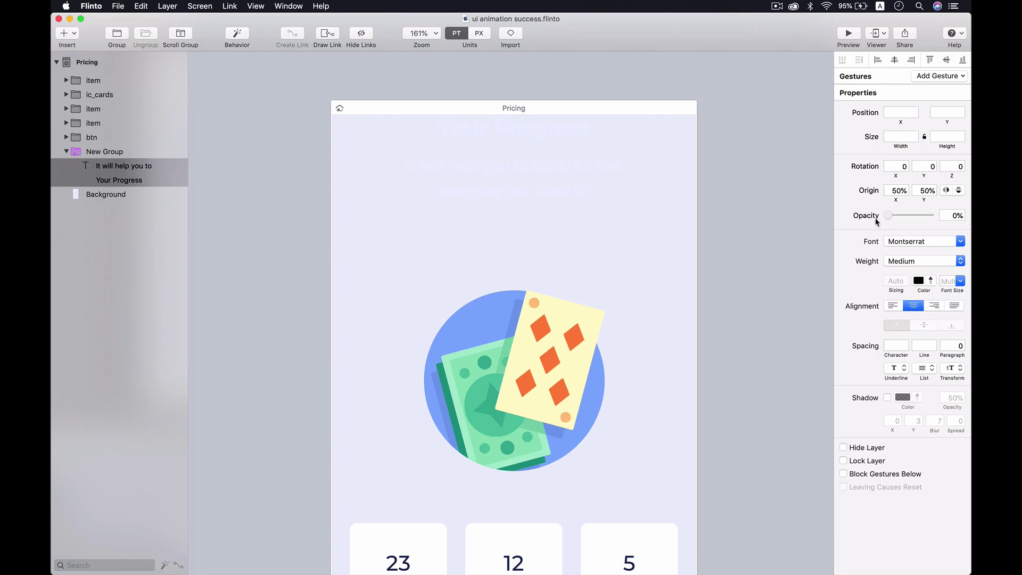
click(803, 186)
key(super+s)
- Select New Group and reopen its Behavior Designer
click(568, 149)
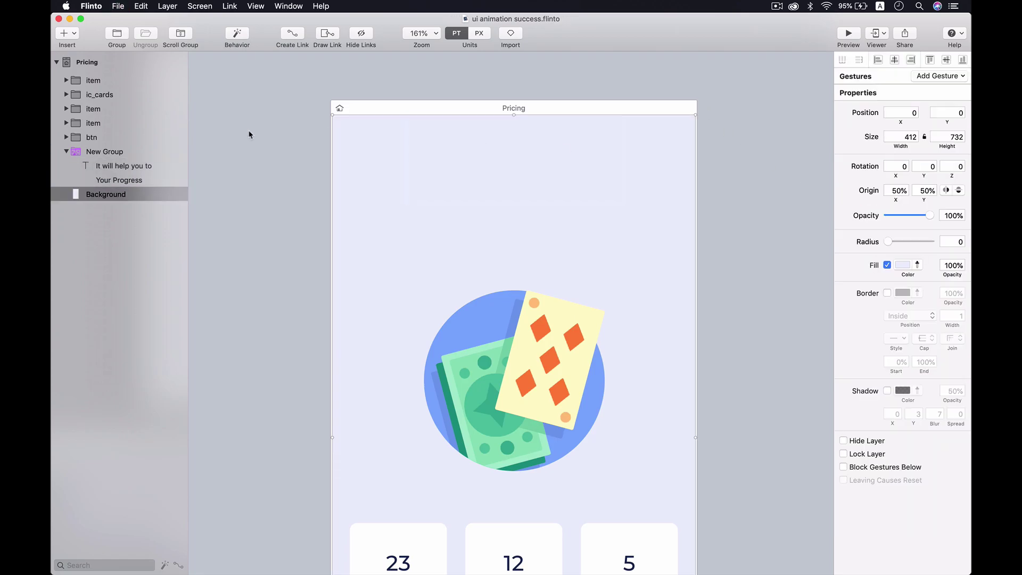
click(140, 149)
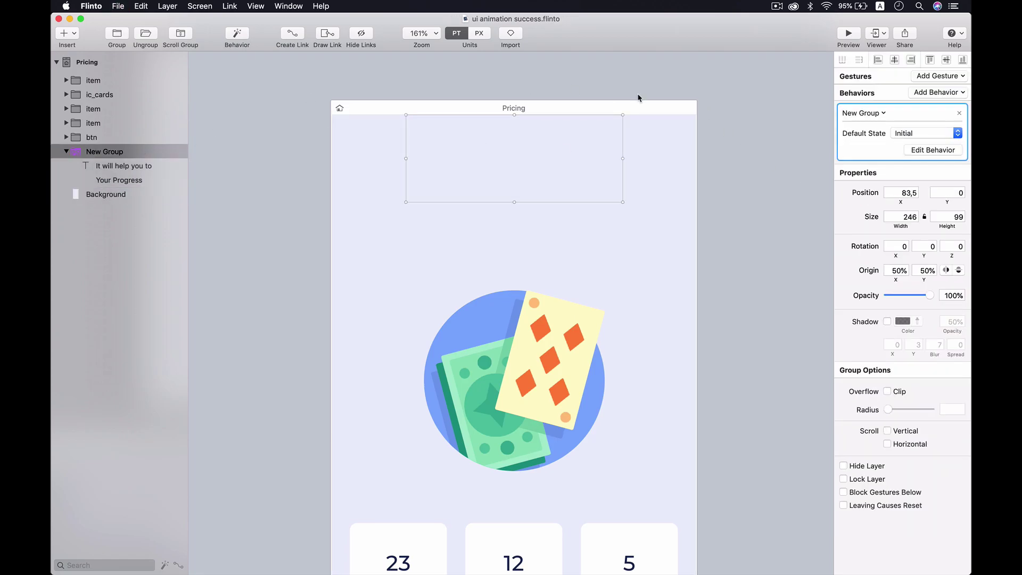
click(933, 150)
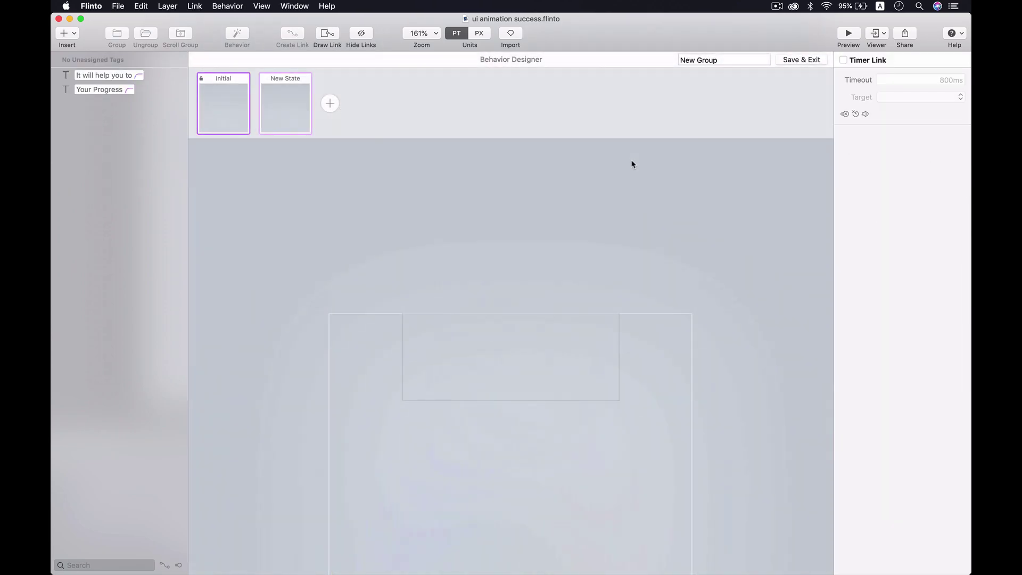
- In New State, raise the Your Progress title and subtitle opacity to 100%
click(269, 101)
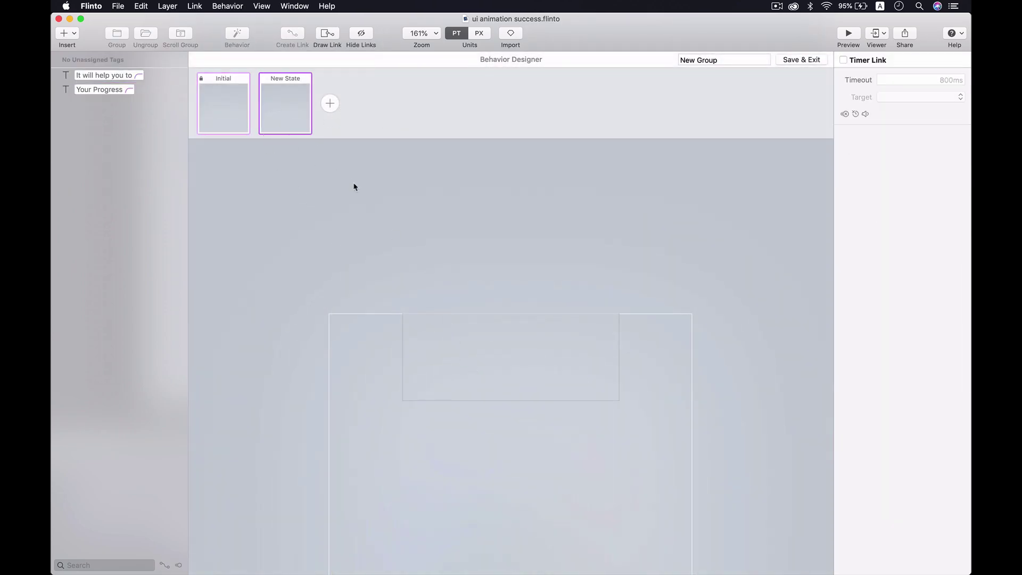
click(487, 371)
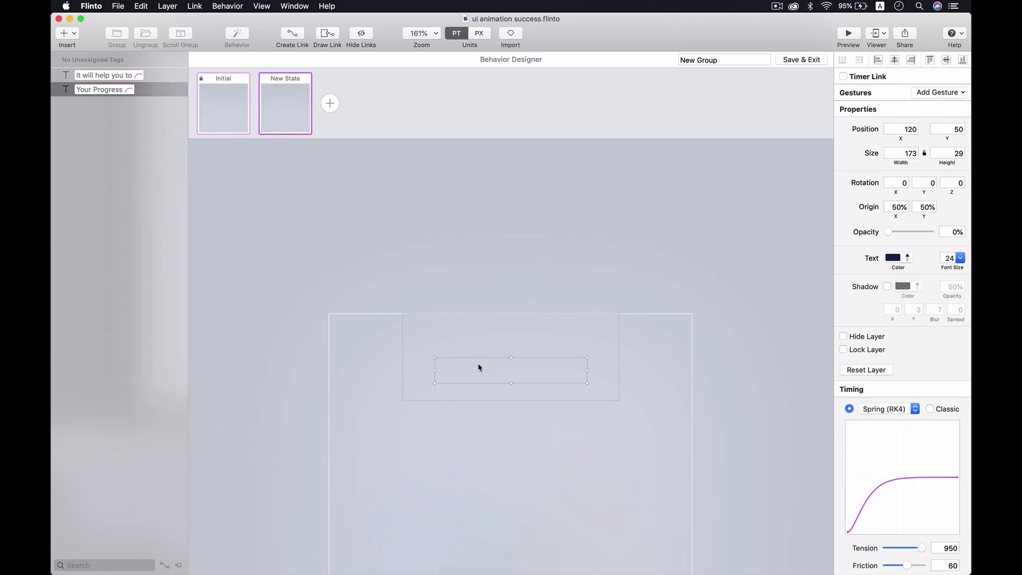
shift+click(474, 407)
scroll(511, 415, down, 5)
scroll(521, 419, up, 2)
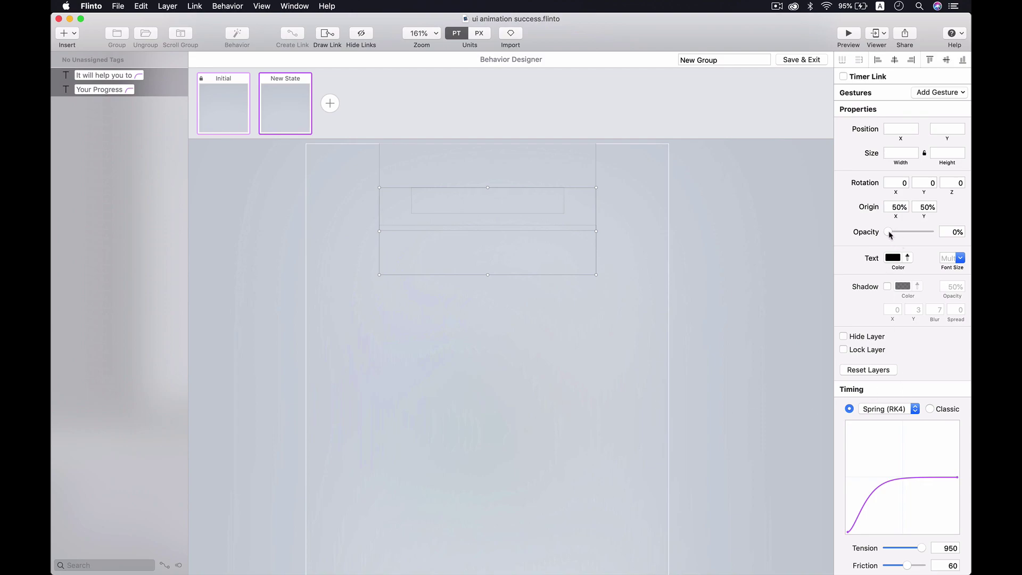
drag(889, 232, 944, 232)
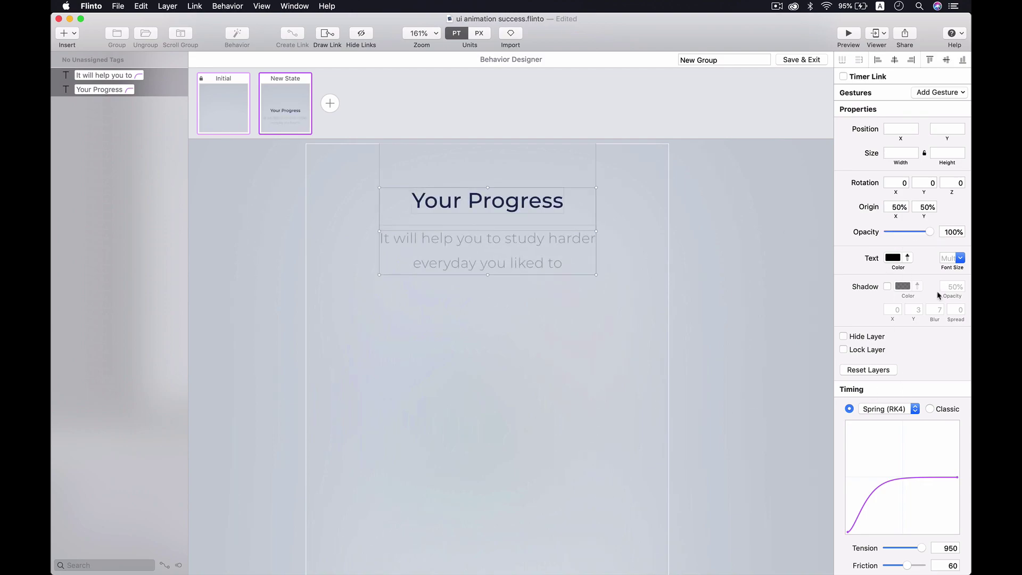
scroll(938, 373, down, 1)
scroll(938, 373, down, 3)
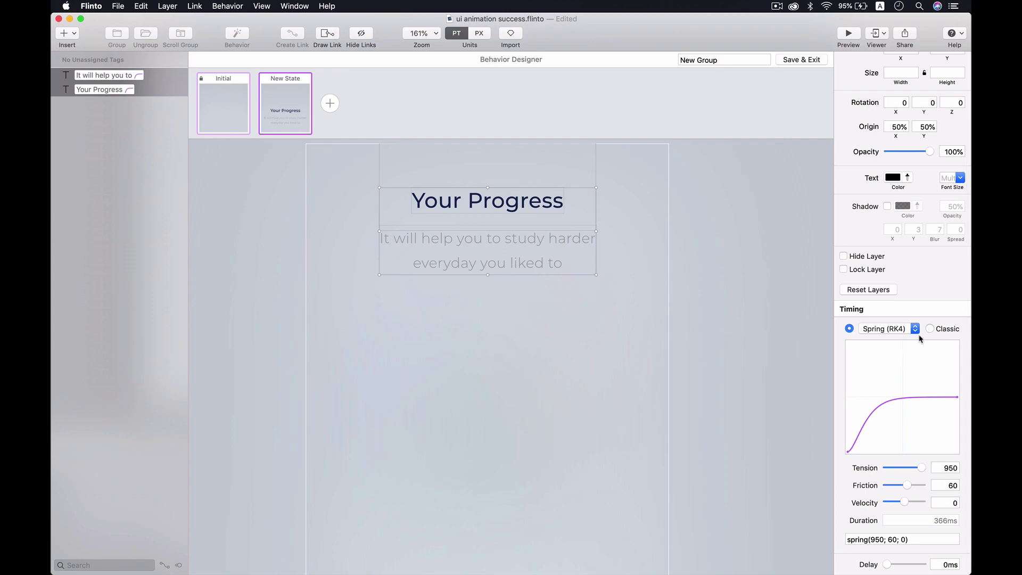
- Switch the transition to Classic ease timing with a 350ms duration, then return to Initial
click(930, 327)
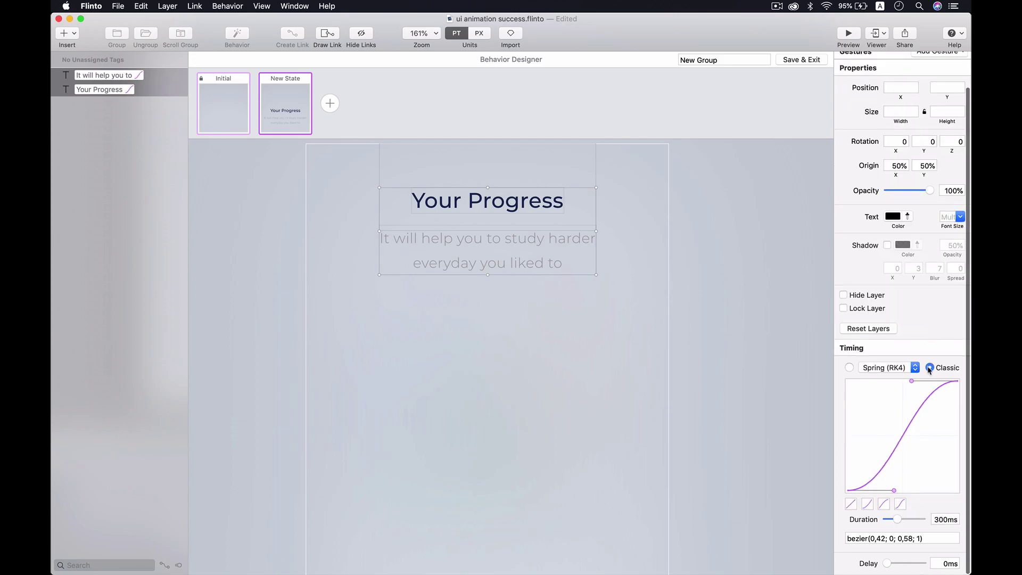
double_click(937, 521)
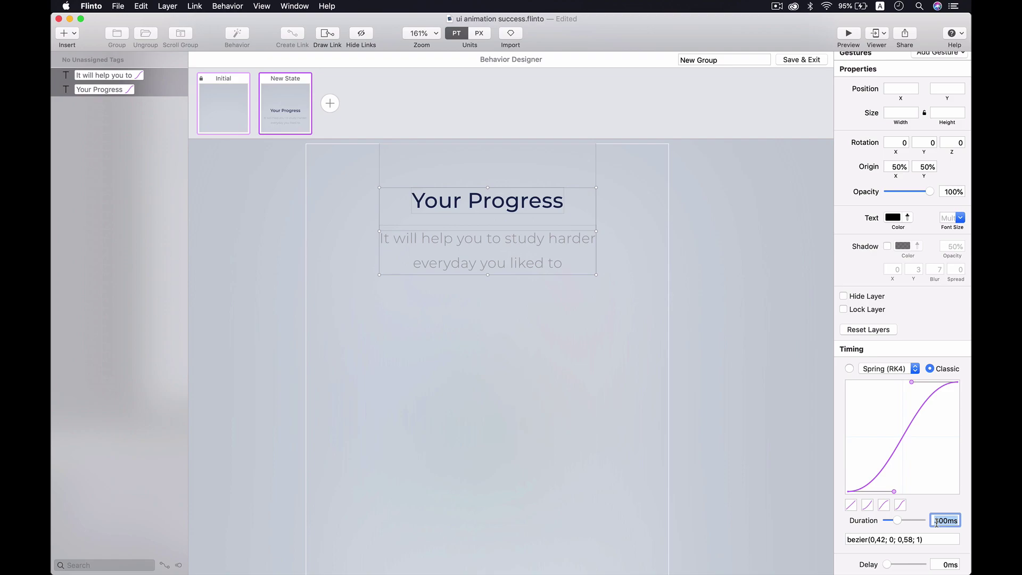
text(350)
key(Return)
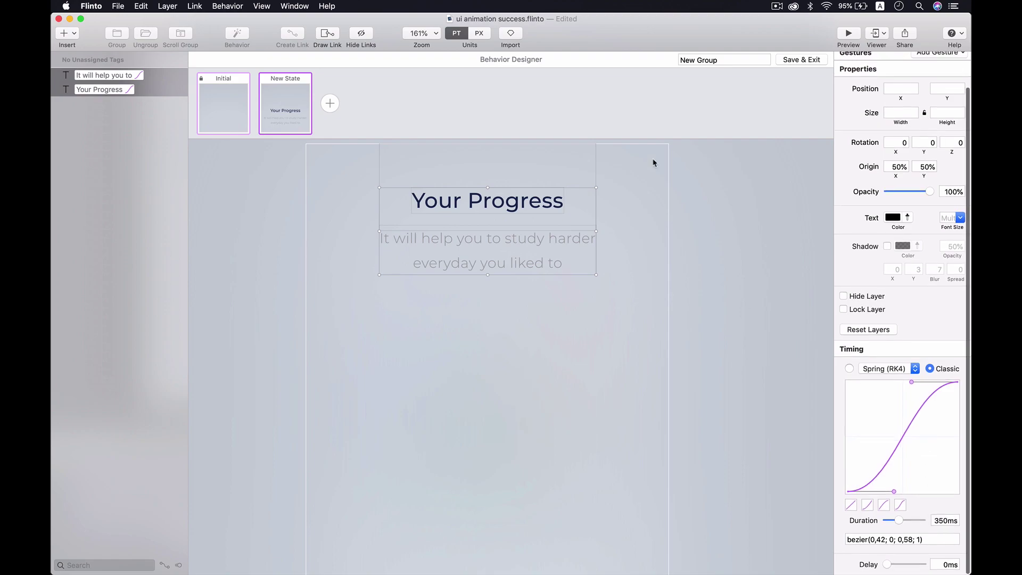
click(244, 110)
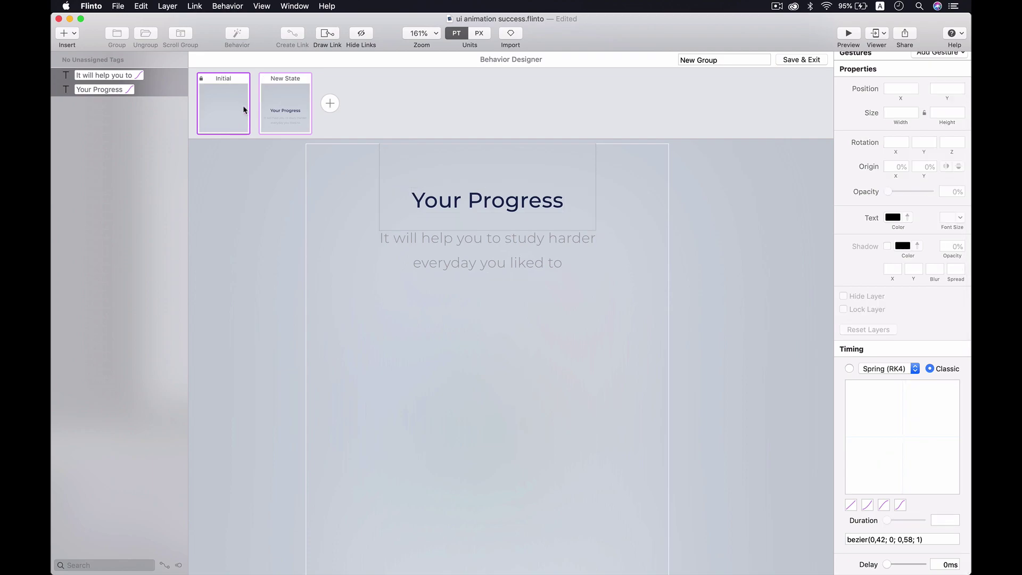
- Give the Initial state a 0ms timer link targeting New State and preview the prototype
click(272, 104)
click(208, 103)
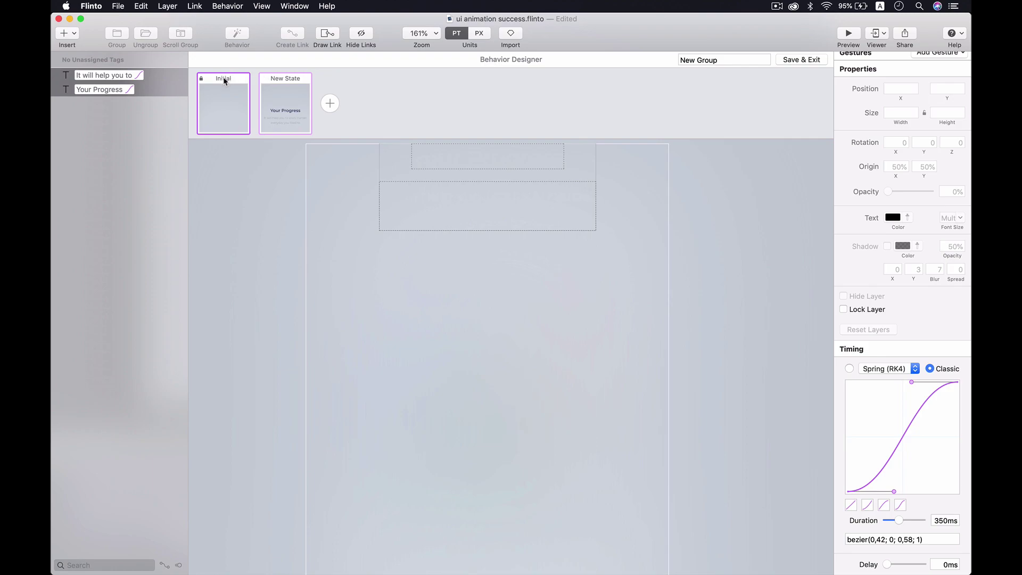
scroll(904, 122, up, 3)
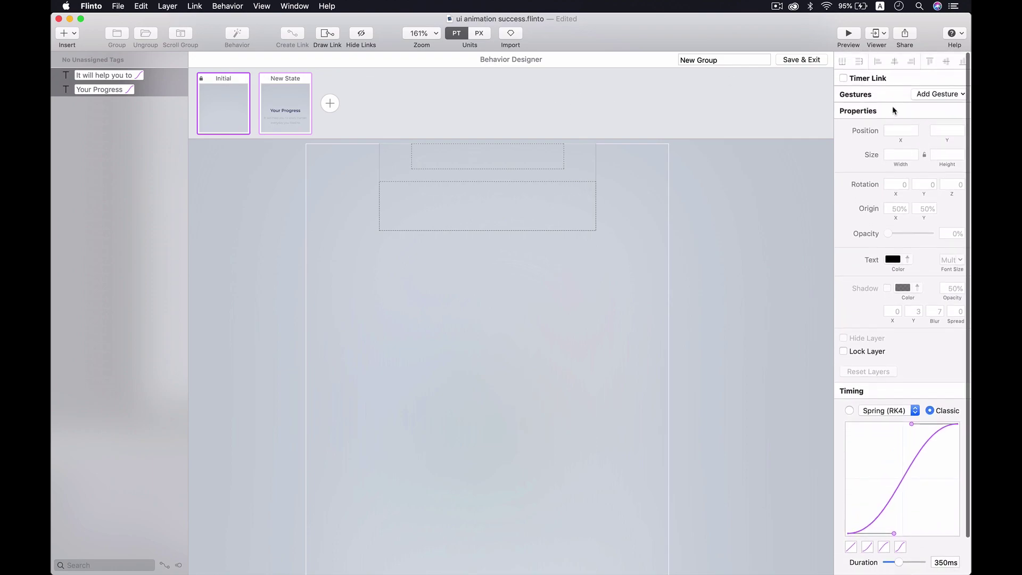
click(874, 77)
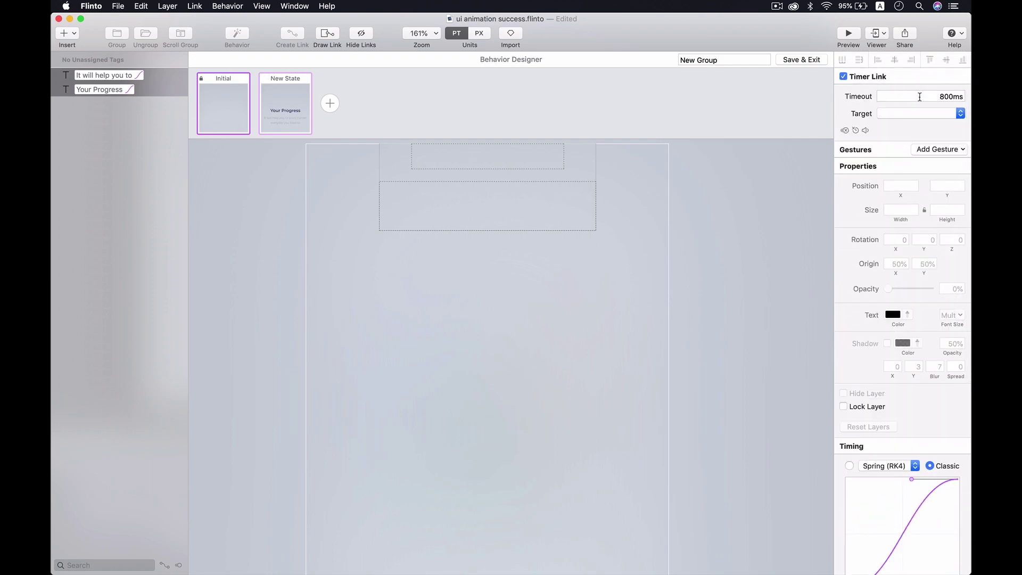
click(919, 96)
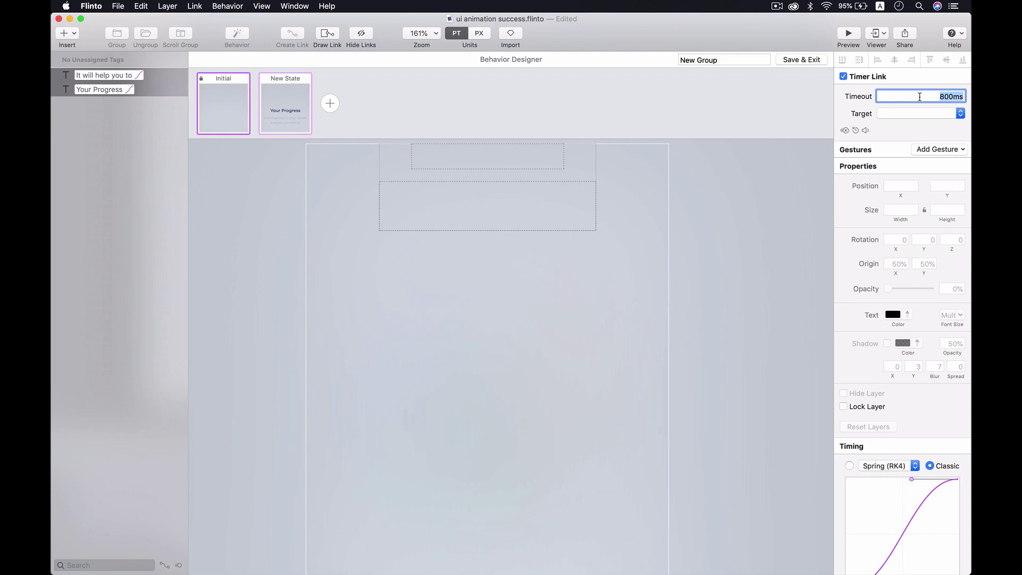
text(0)
key(Return)
click(917, 114)
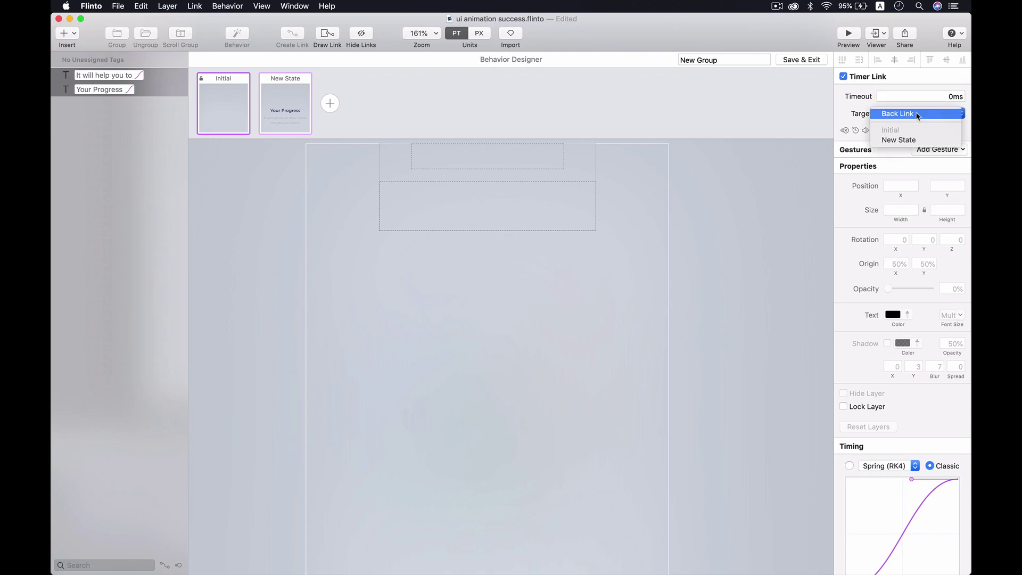
click(900, 139)
click(848, 33)
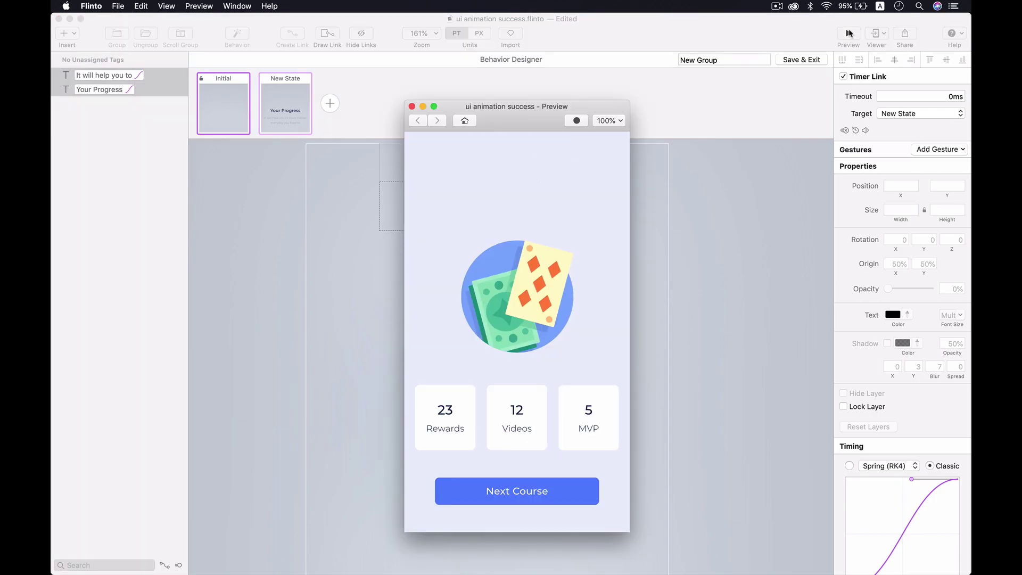
- Replay the preview, then lengthen the New State animation duration to 600ms
click(464, 124)
click(464, 122)
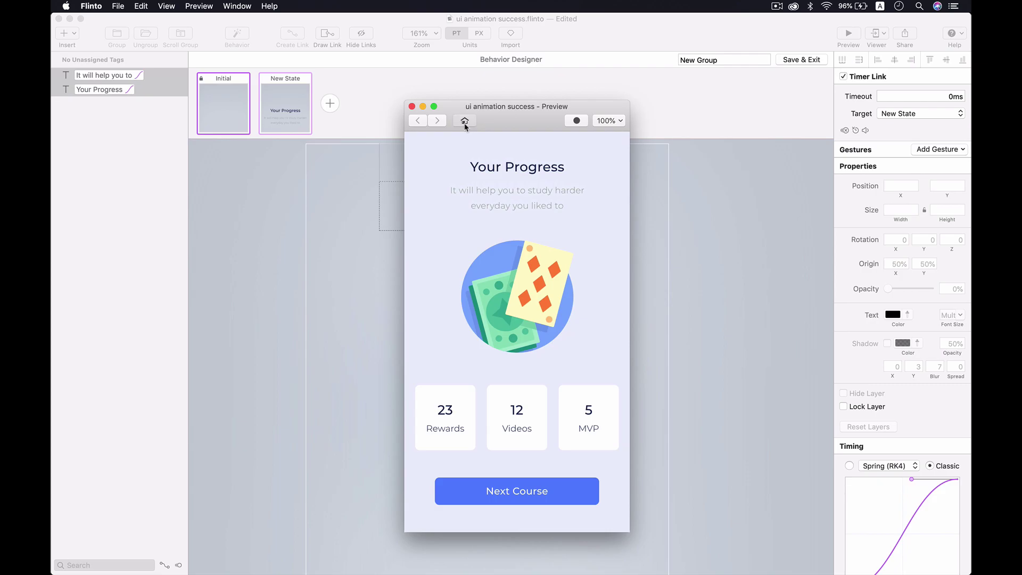
click(413, 107)
click(278, 108)
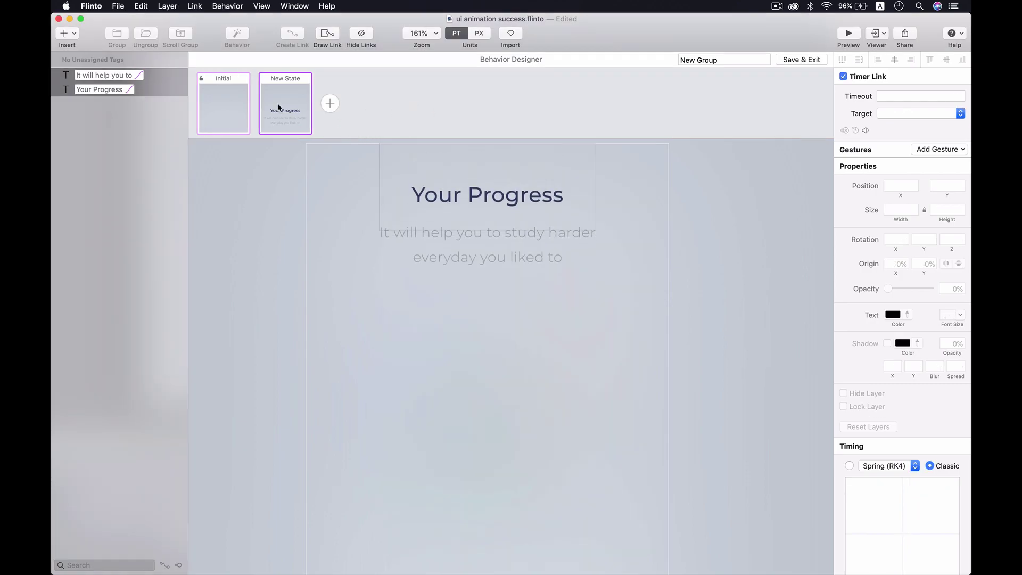
scroll(905, 426, down, 2)
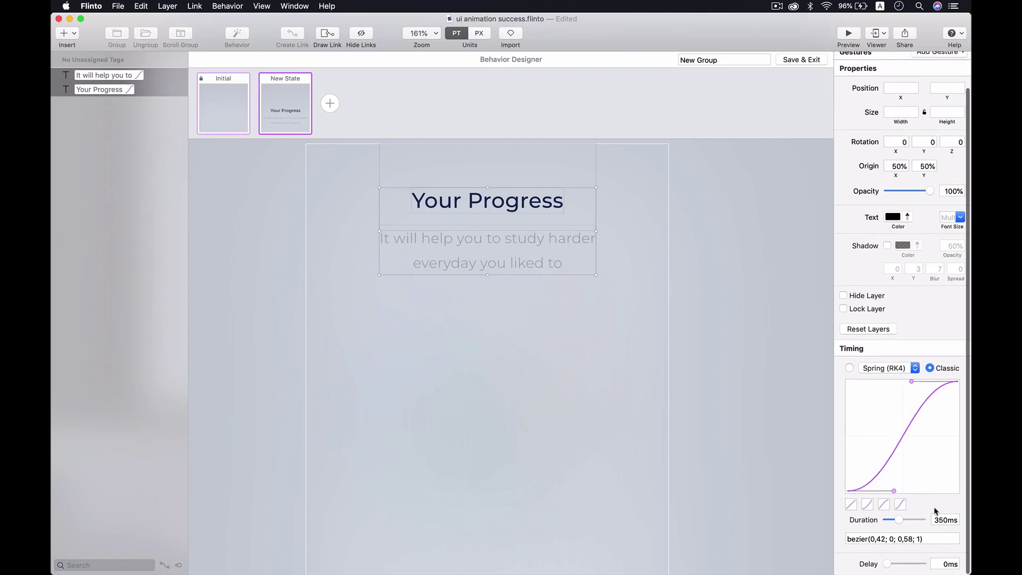
click(939, 521)
text(600)
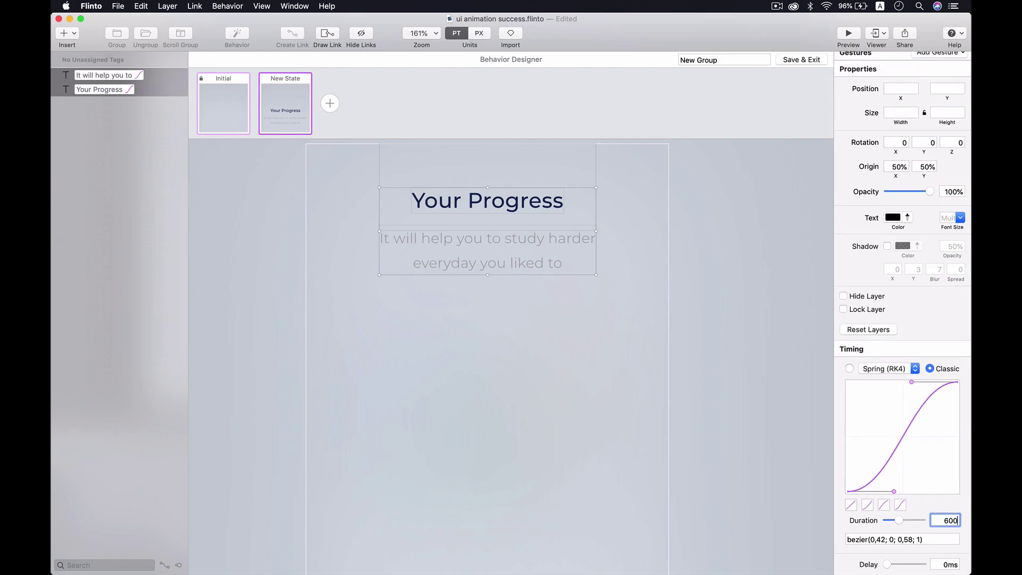
key(Return)
- Preview the title animation, save and exit the Behavior Designer, and preview New Group
click(848, 34)
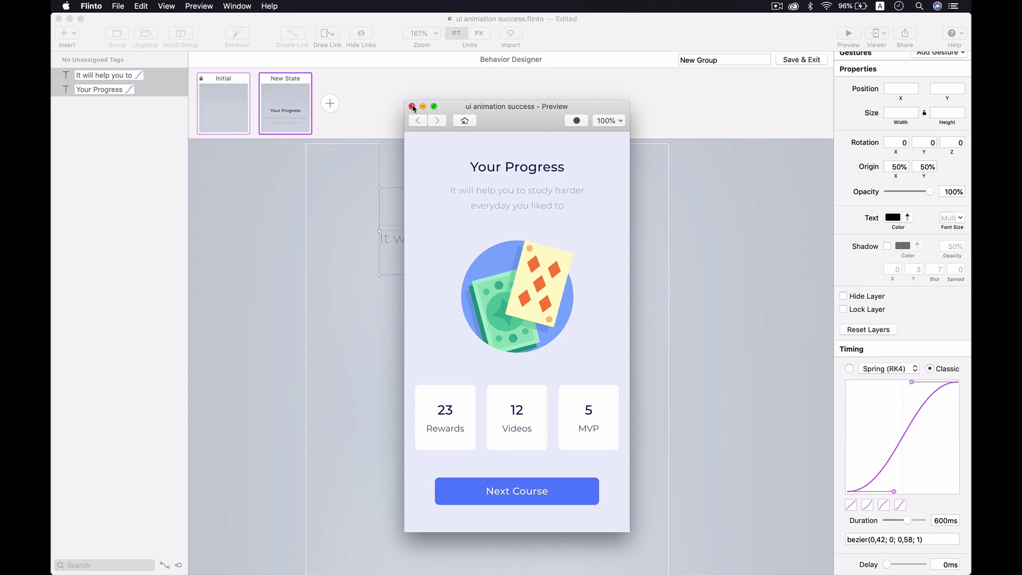
click(412, 107)
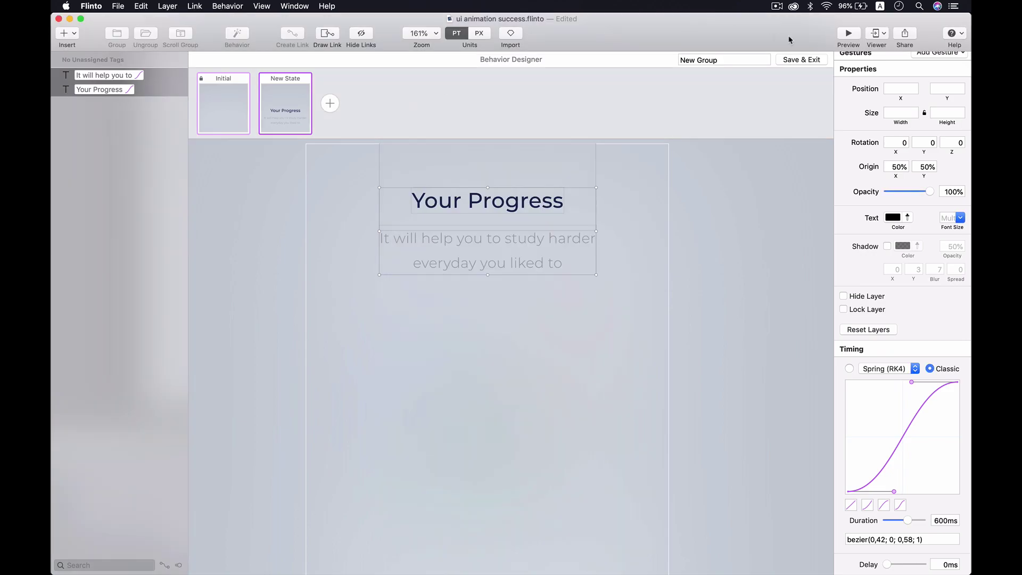
click(798, 60)
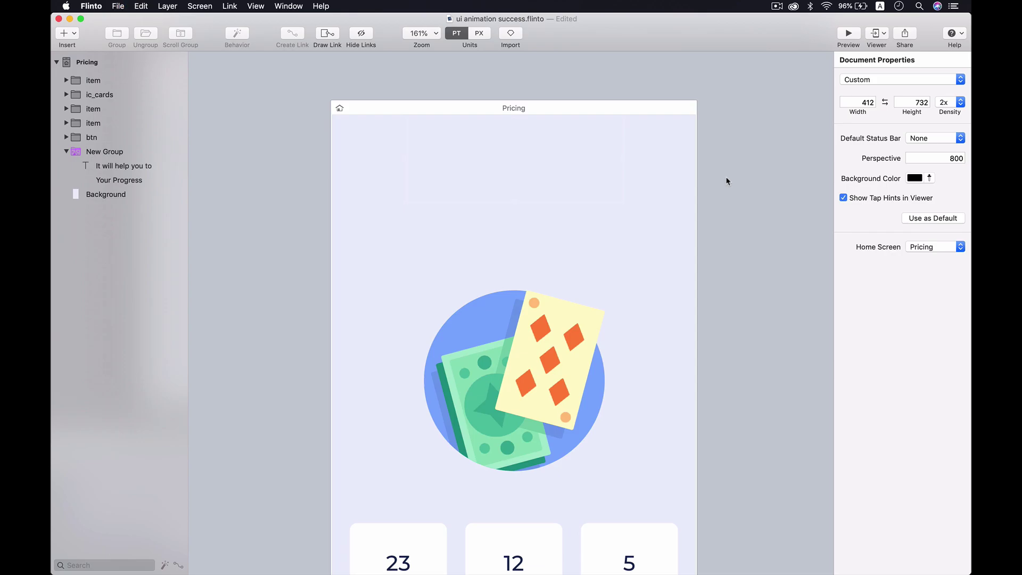
click(523, 129)
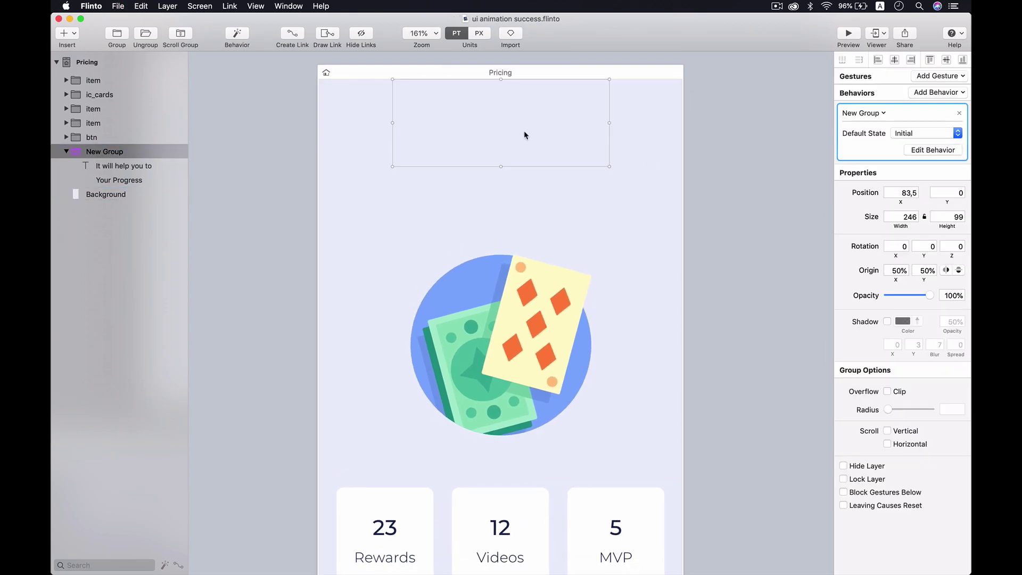
click(848, 35)
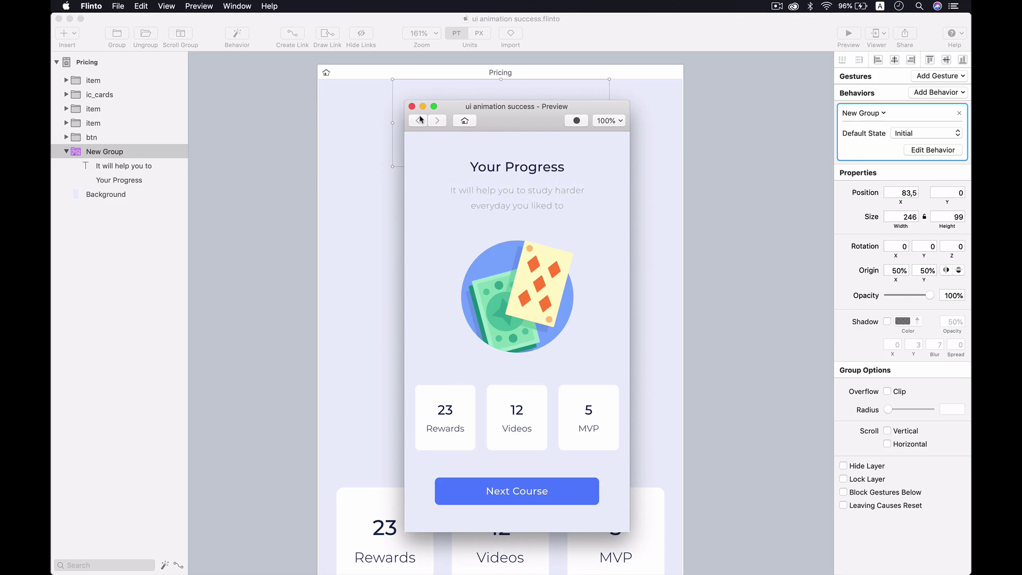
click(412, 107)
click(508, 340)
- Resize ic_cards to 82×82, move it near the top at 166, 221, and fade it to 0% opacity
scroll(509, 286, down, 2)
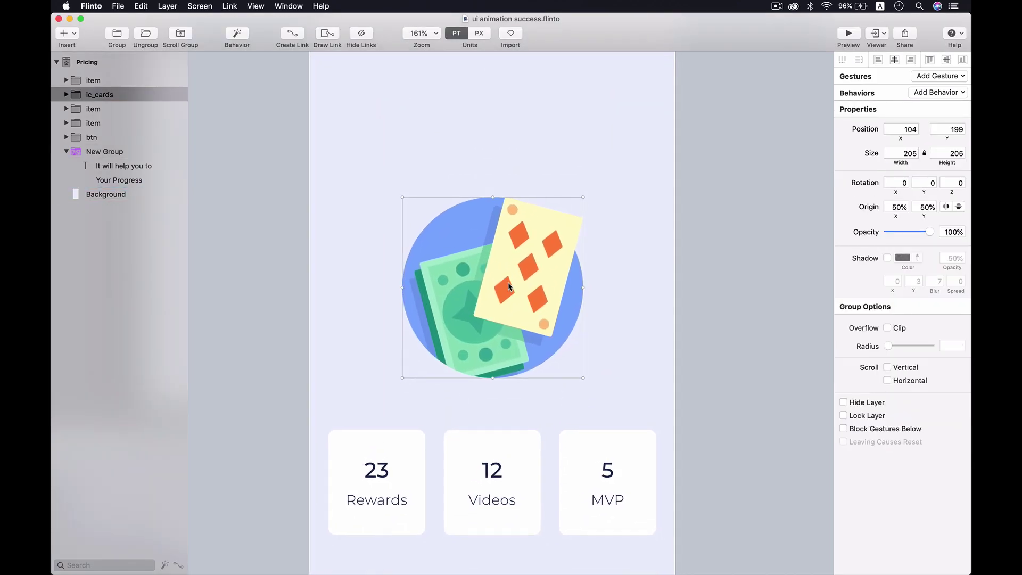
scroll(509, 286, up, 1)
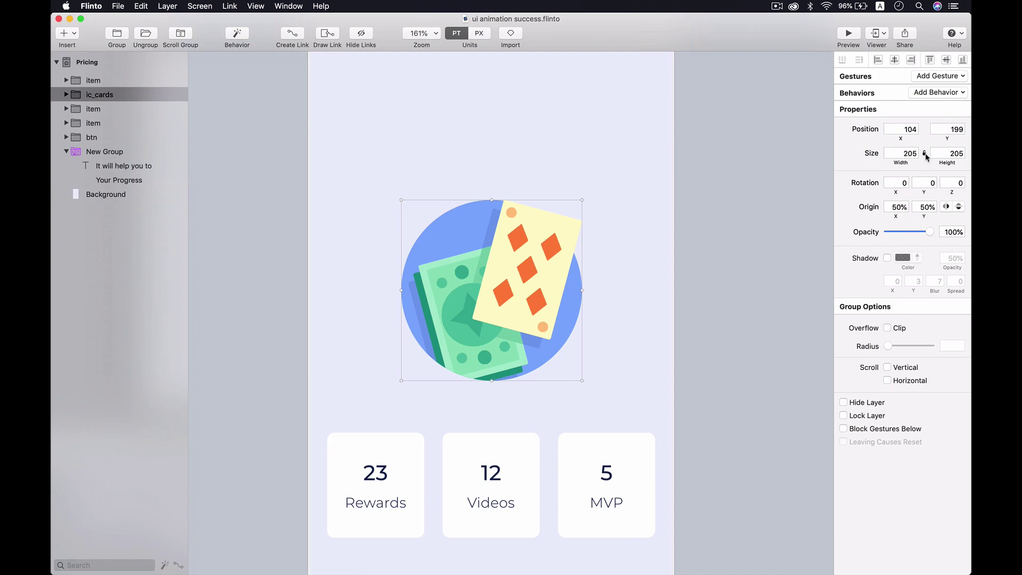
scroll(723, 227, down, 2)
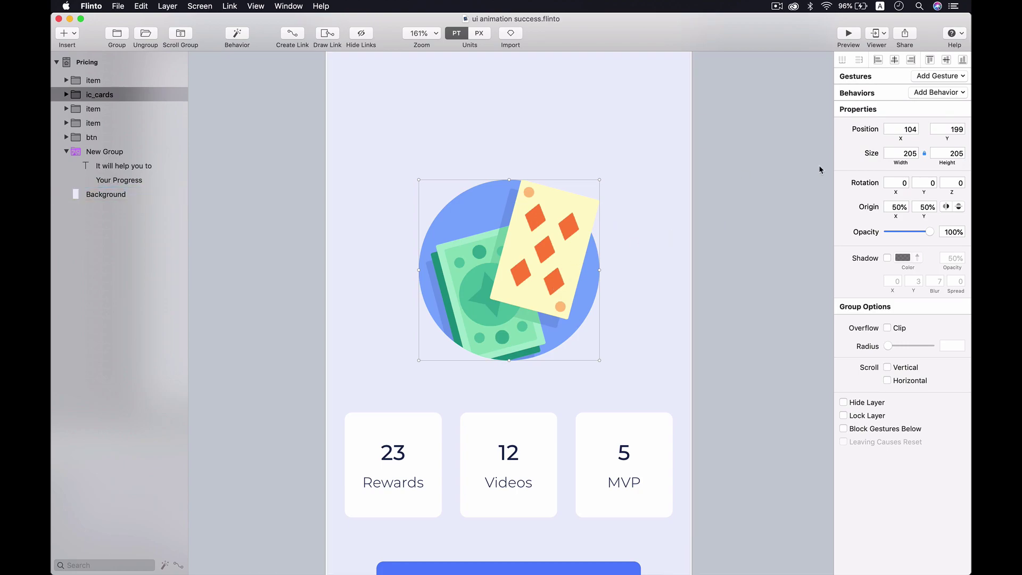
click(901, 155)
click(714, 224)
click(588, 298)
drag(600, 360, 489, 250)
drag(455, 220, 509, 230)
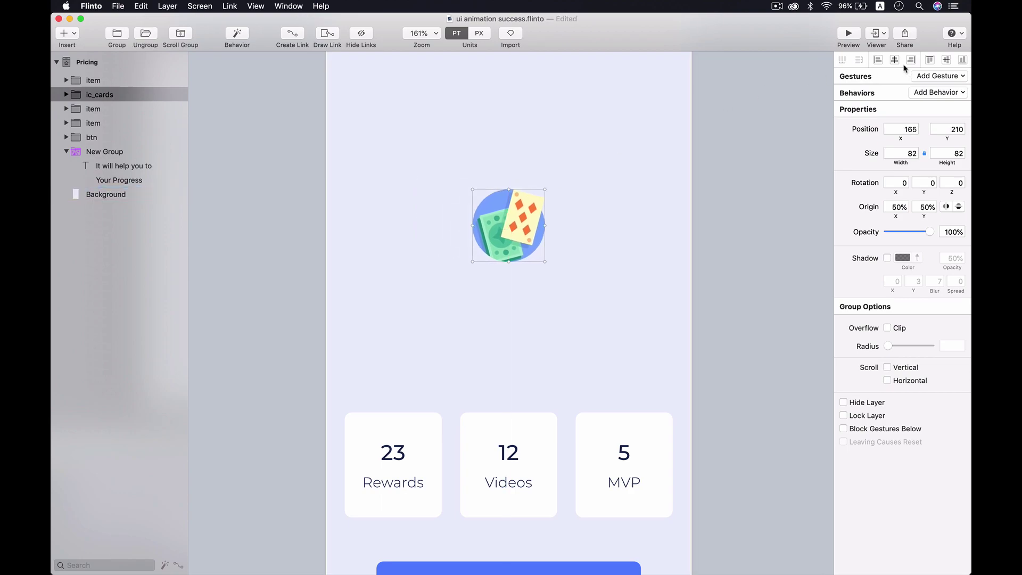
click(946, 60)
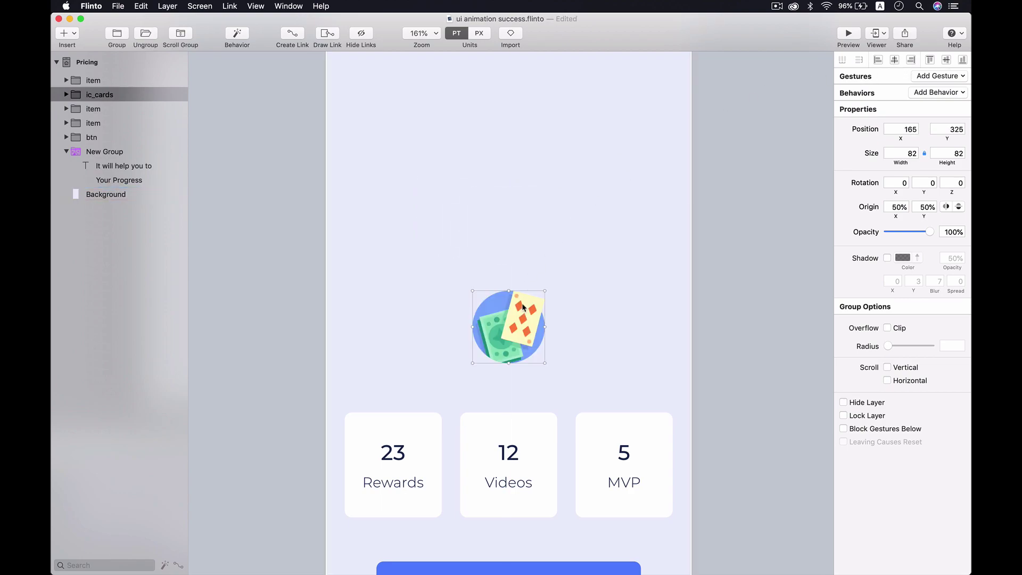
drag(522, 313, 521, 223)
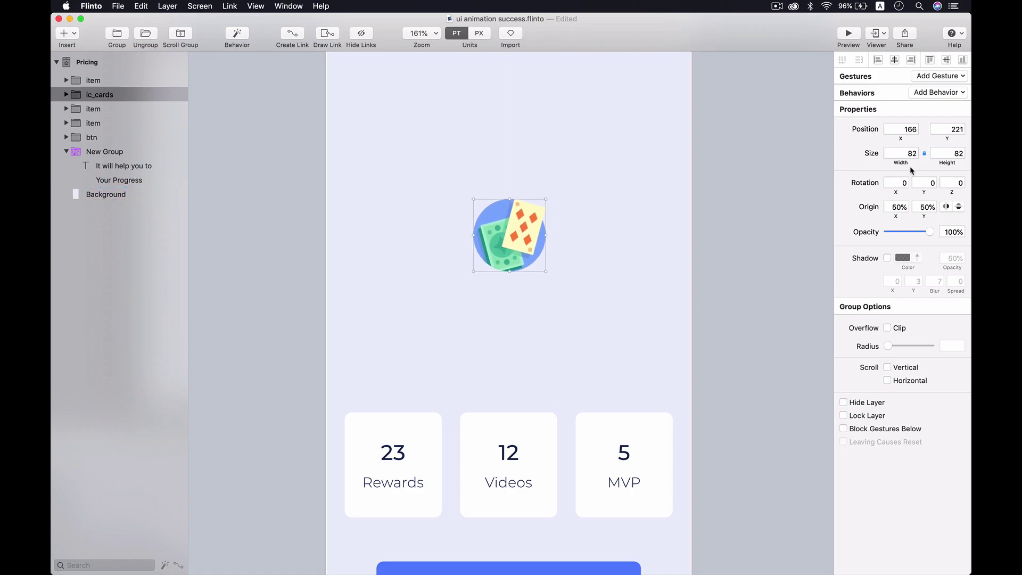
drag(930, 231, 884, 237)
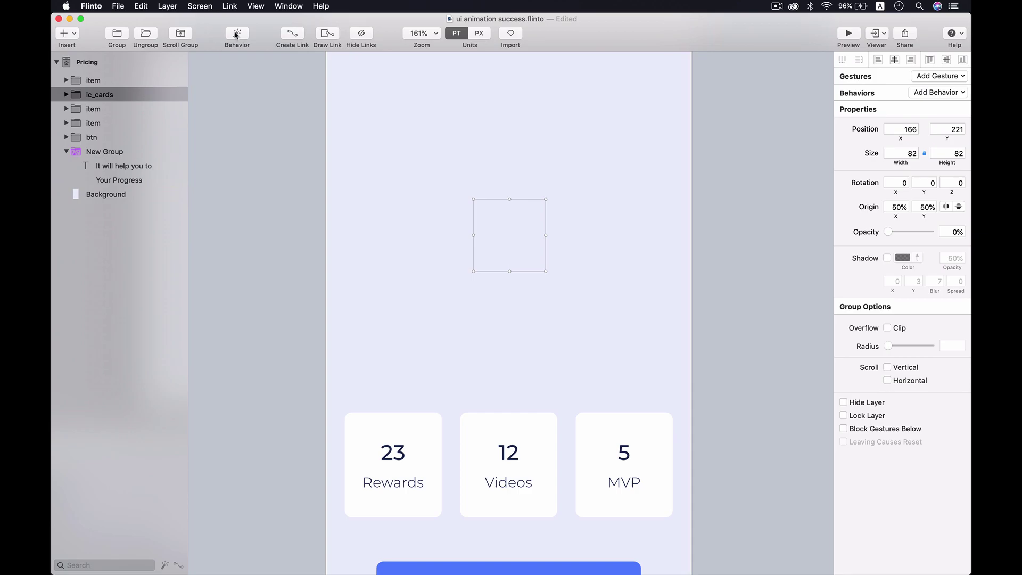
- Discard the illustration's own behavior and wrap ic_cards in a new group
click(237, 33)
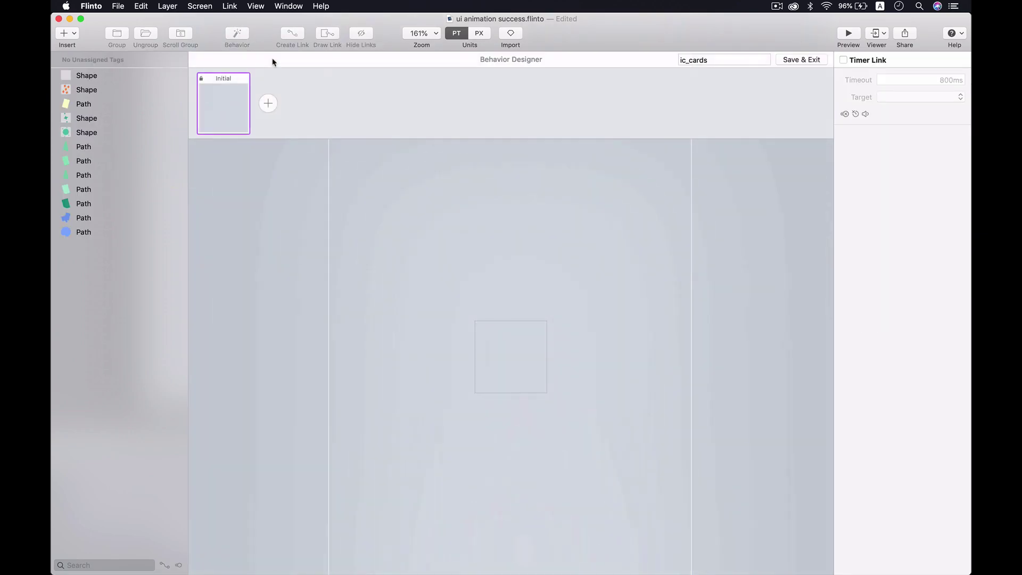
click(266, 105)
click(507, 363)
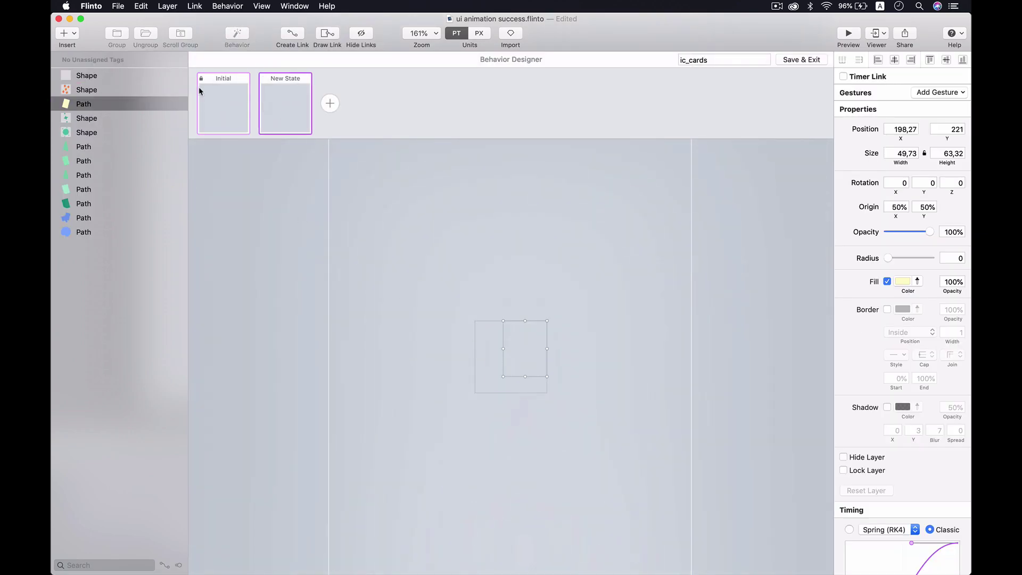
click(129, 78)
shift+click(112, 232)
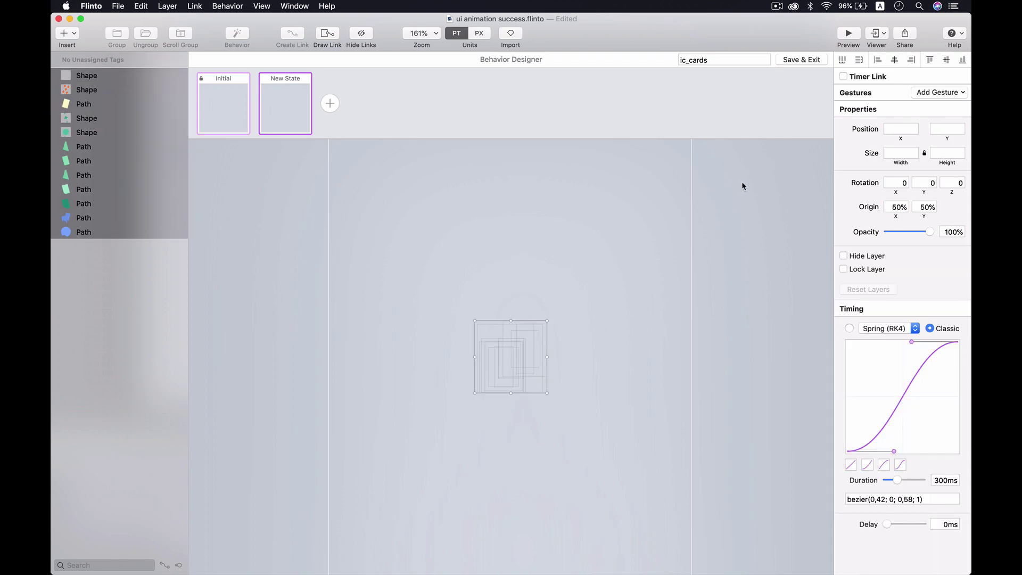
click(810, 60)
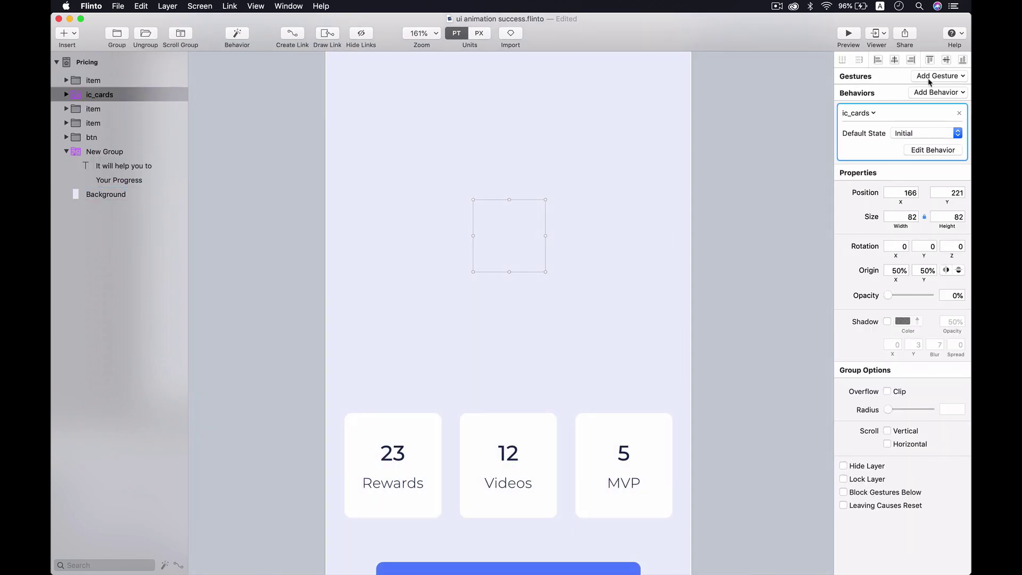
click(959, 113)
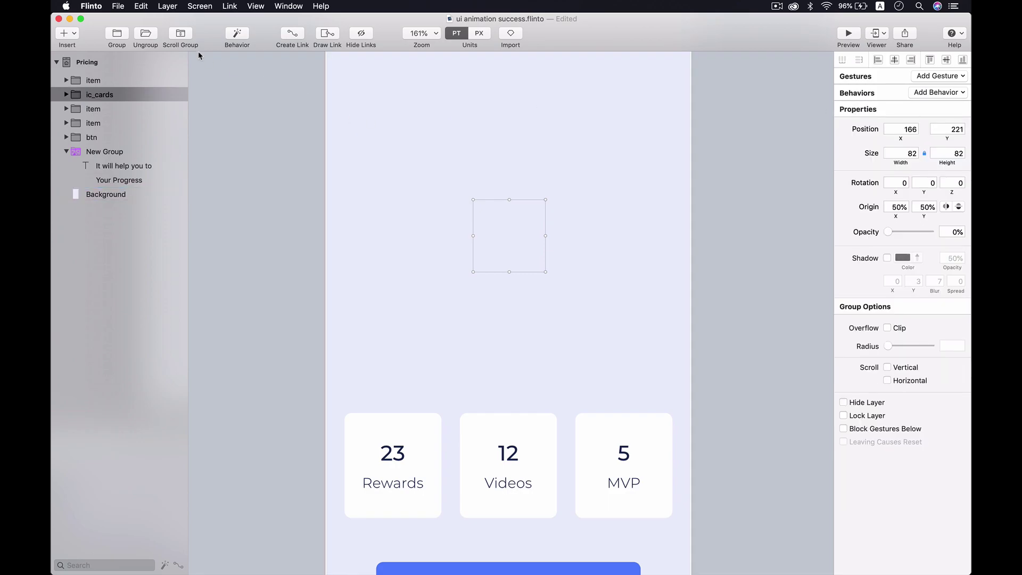
click(127, 34)
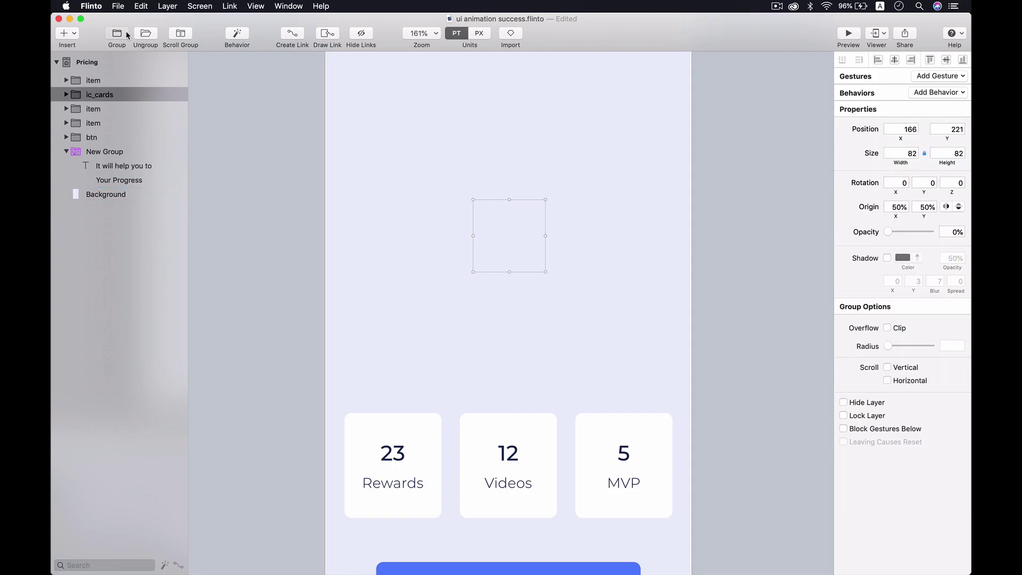
- Add a New State showing ic_cards at 100% opacity, 205 wide, centred horizontally
click(237, 34)
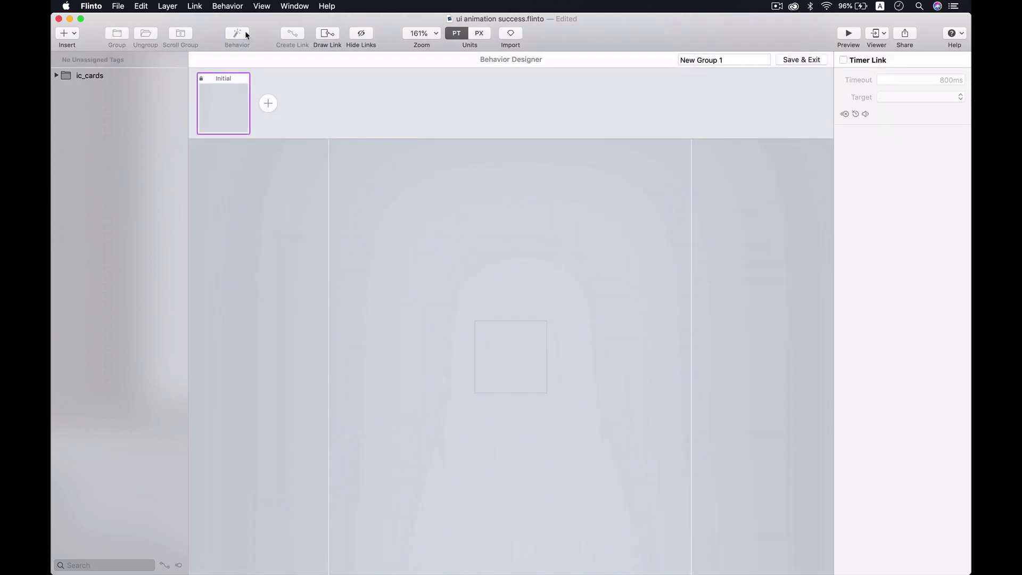
click(268, 104)
click(86, 74)
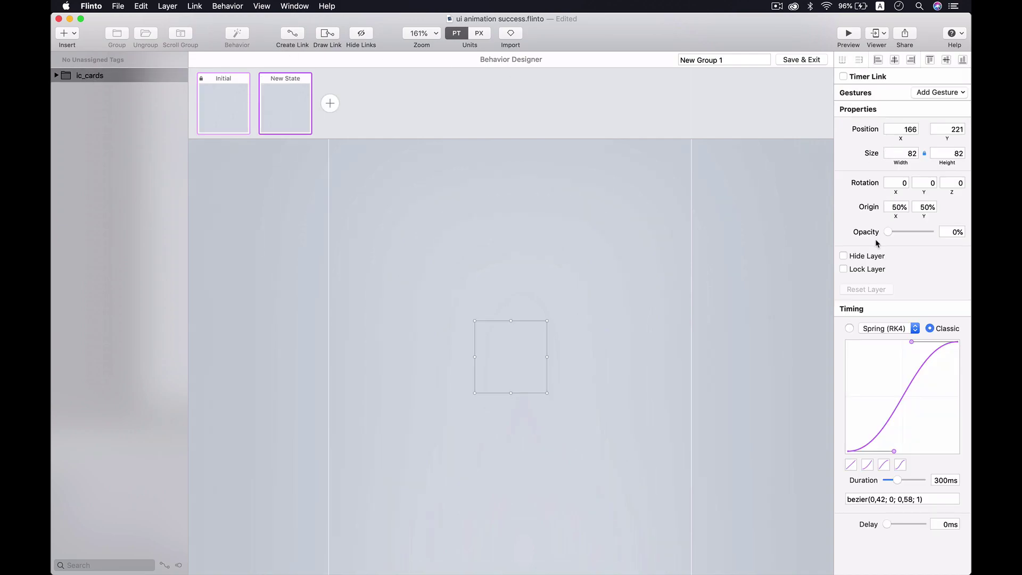
drag(888, 232, 940, 234)
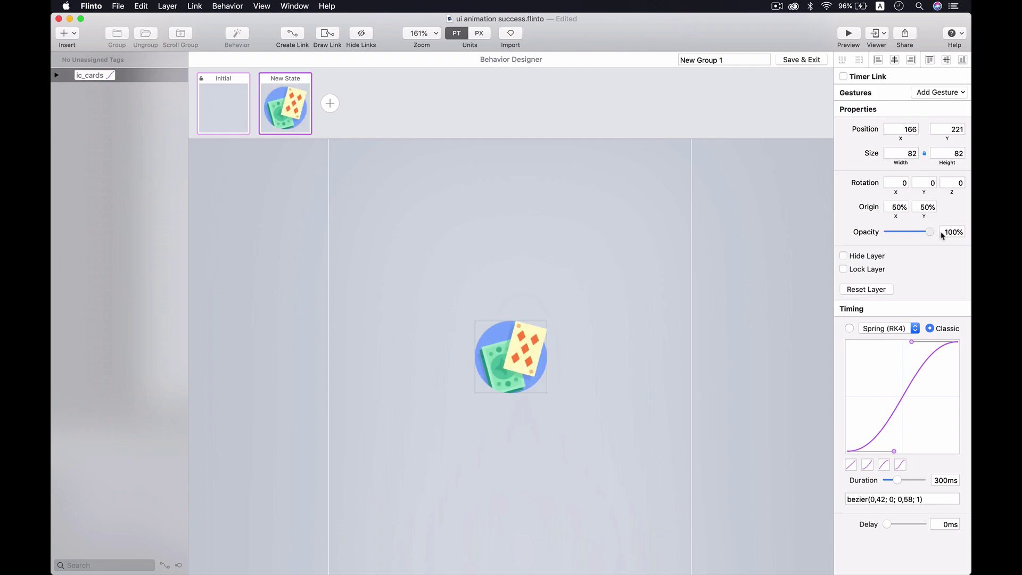
click(898, 151)
text(205)
key(Return)
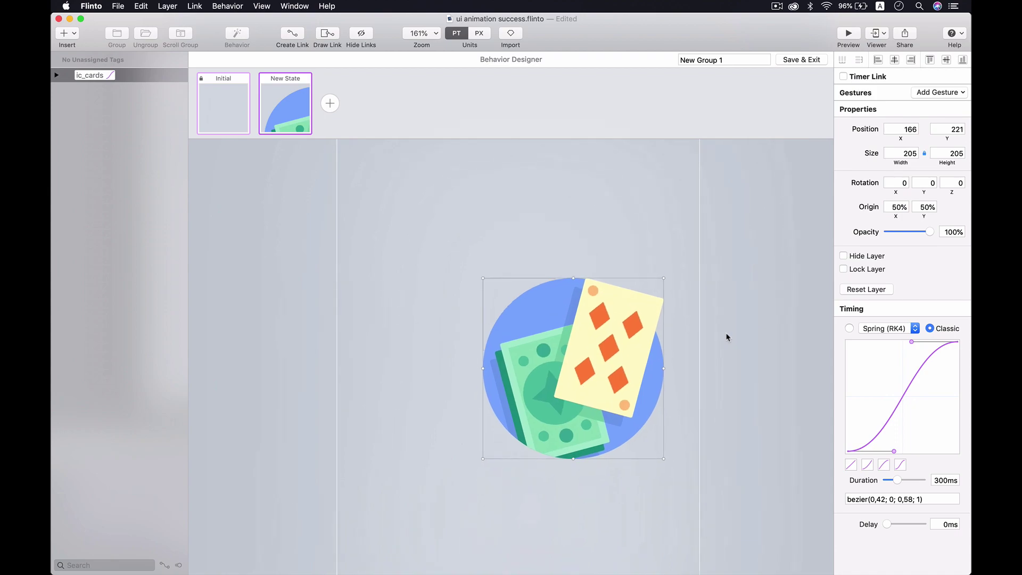
click(895, 61)
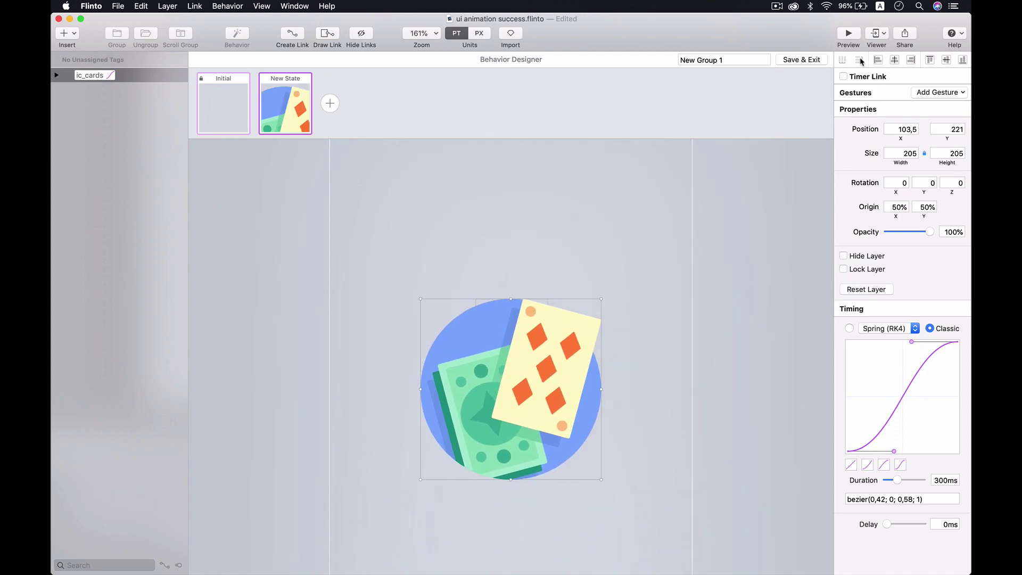
click(227, 94)
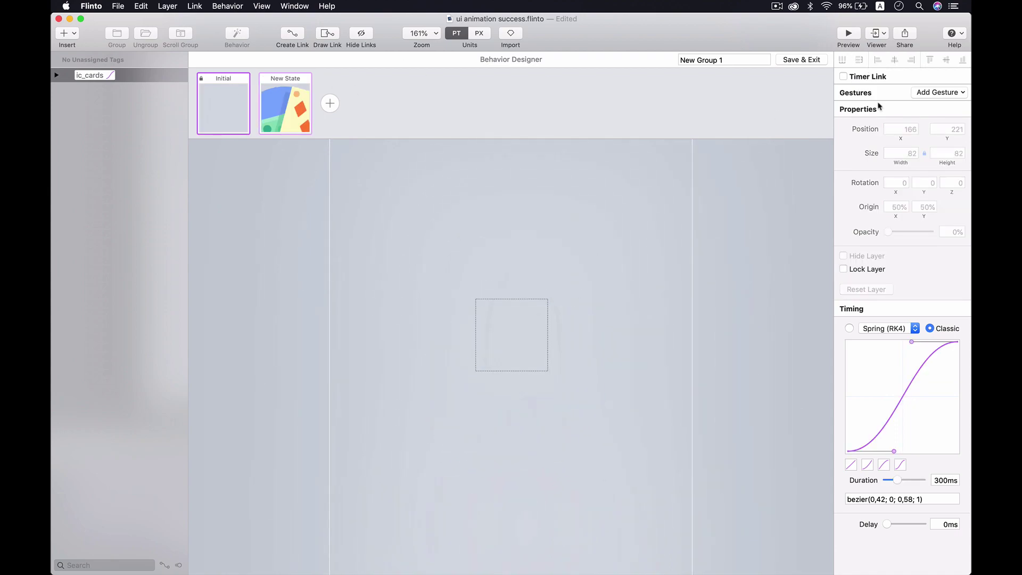
- On Initial, enable a 0ms timer link targeting New State
click(877, 77)
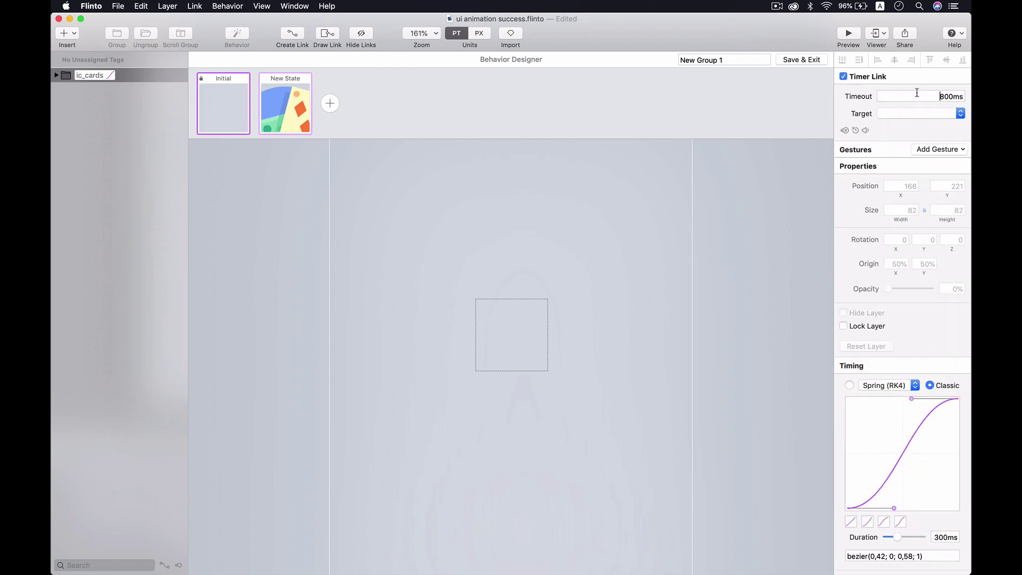
click(916, 93)
text(0)
key(Return)
click(911, 112)
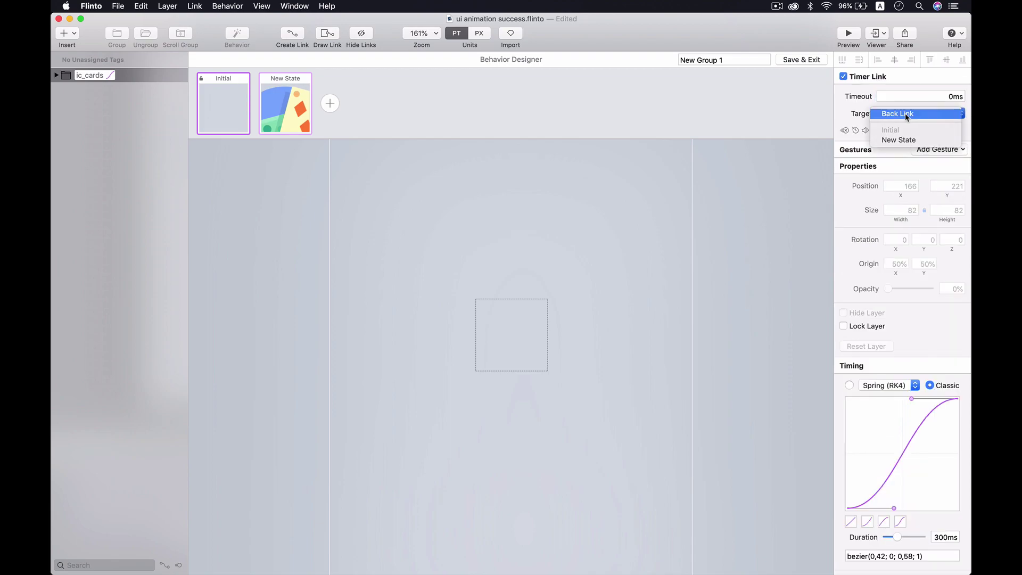
click(905, 140)
- Set the animation duration to 650ms and delay to 500ms, then preview it
scroll(922, 329, down, 2)
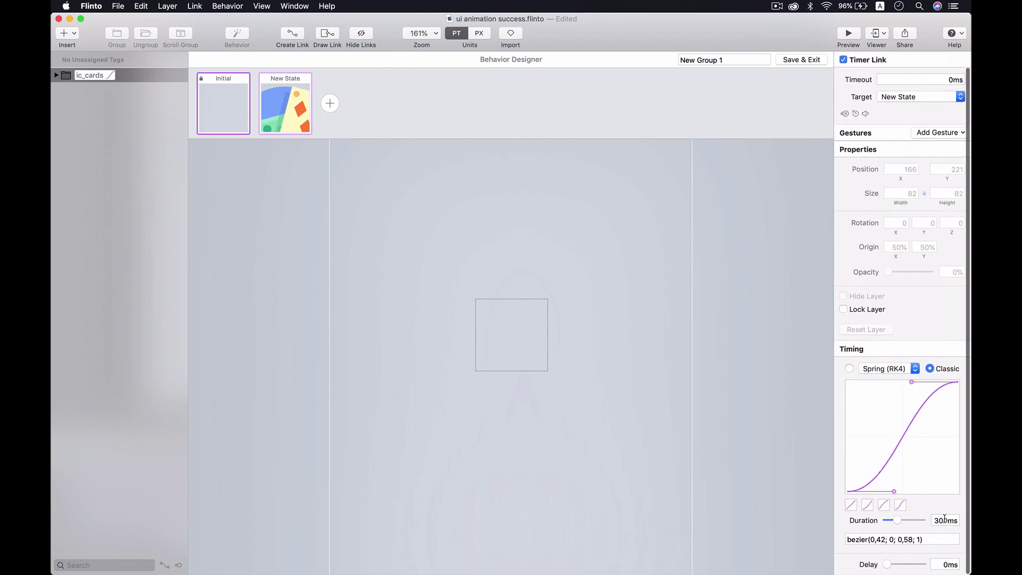
click(942, 521)
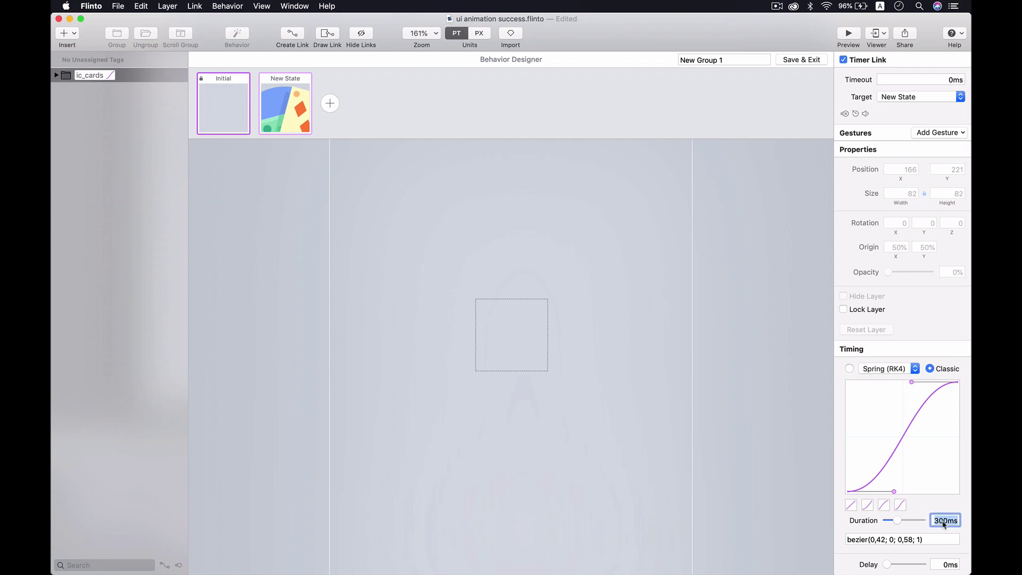
text(650)
key(Return)
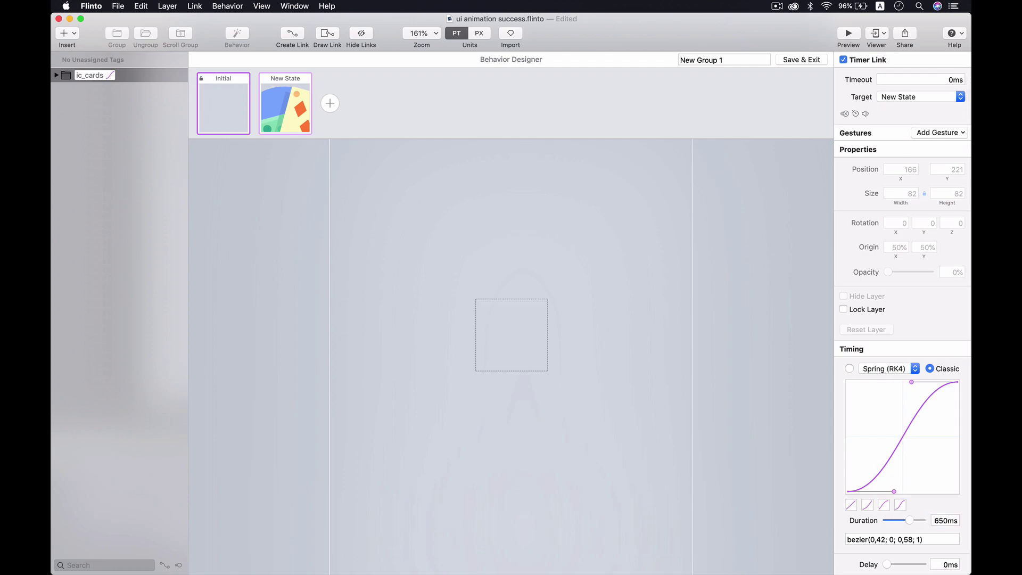
click(937, 565)
text(500)
key(Return)
click(849, 34)
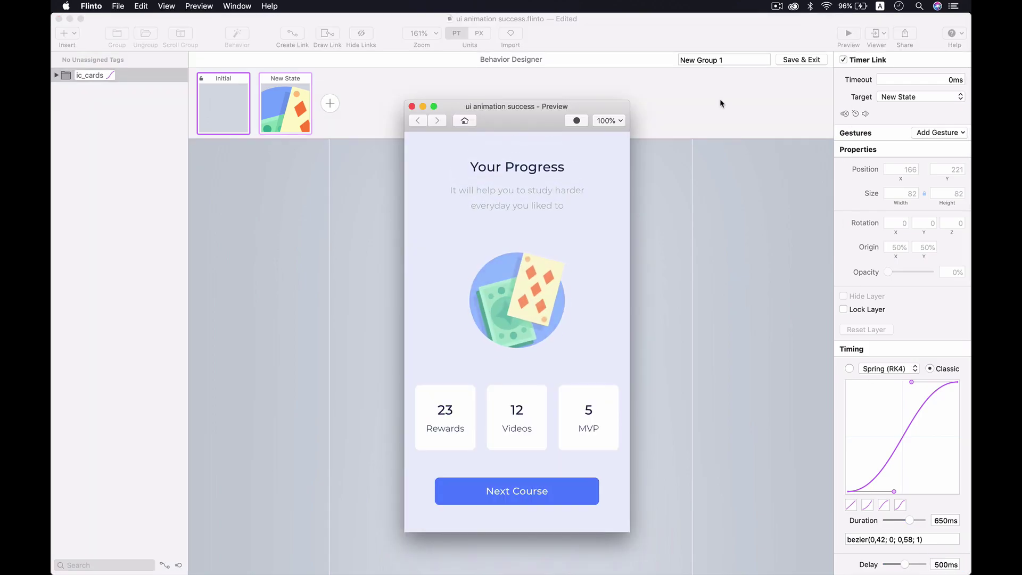
- Replay the illustration's entrance in preview, then save and close the Behavior Designer
click(412, 107)
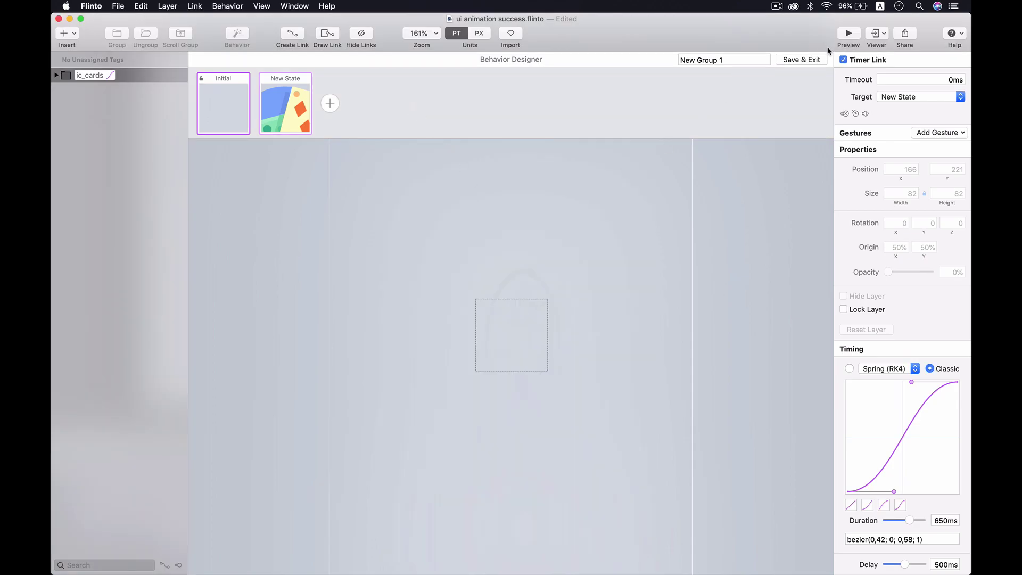
click(849, 35)
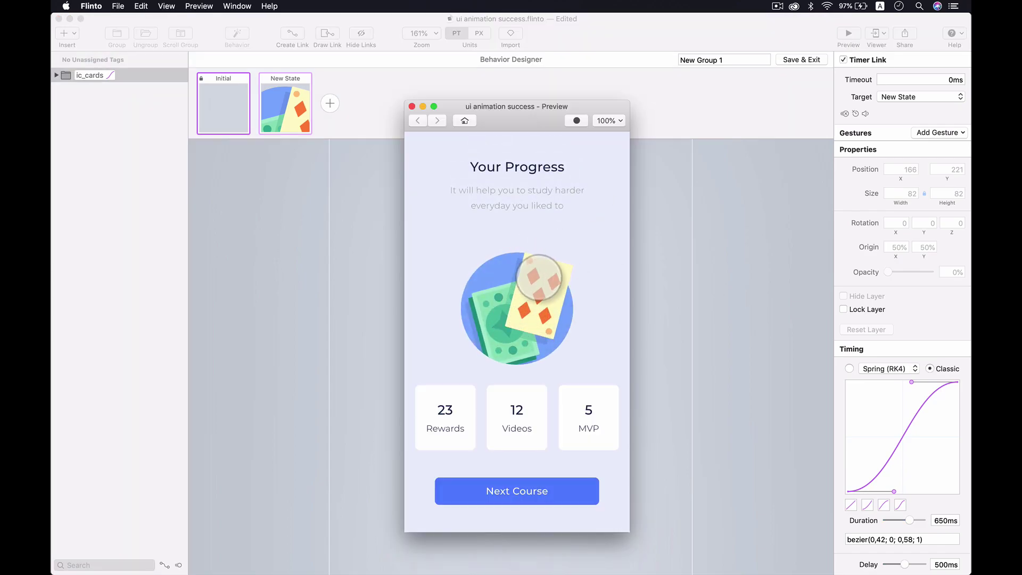
click(411, 105)
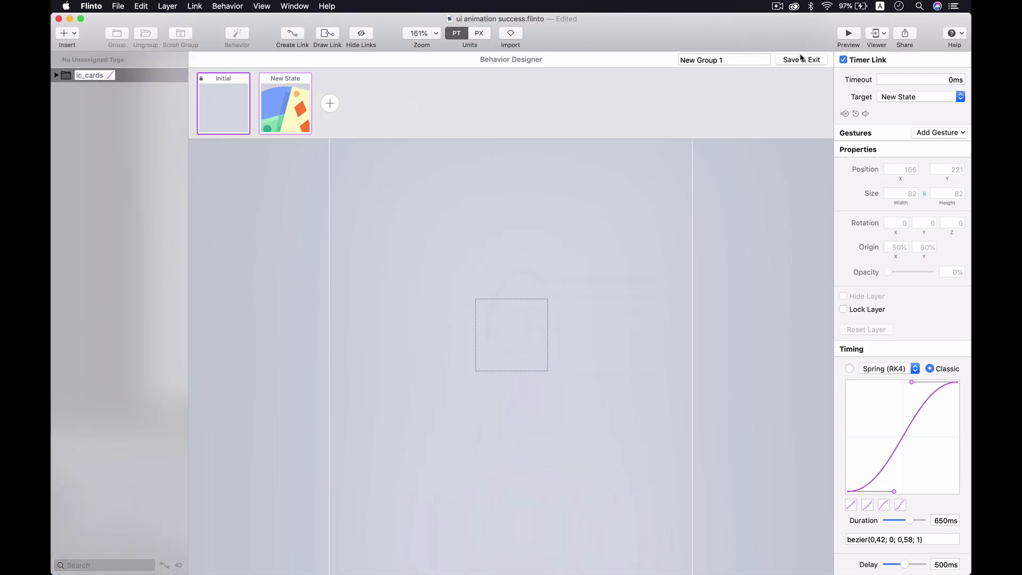
click(797, 62)
click(725, 221)
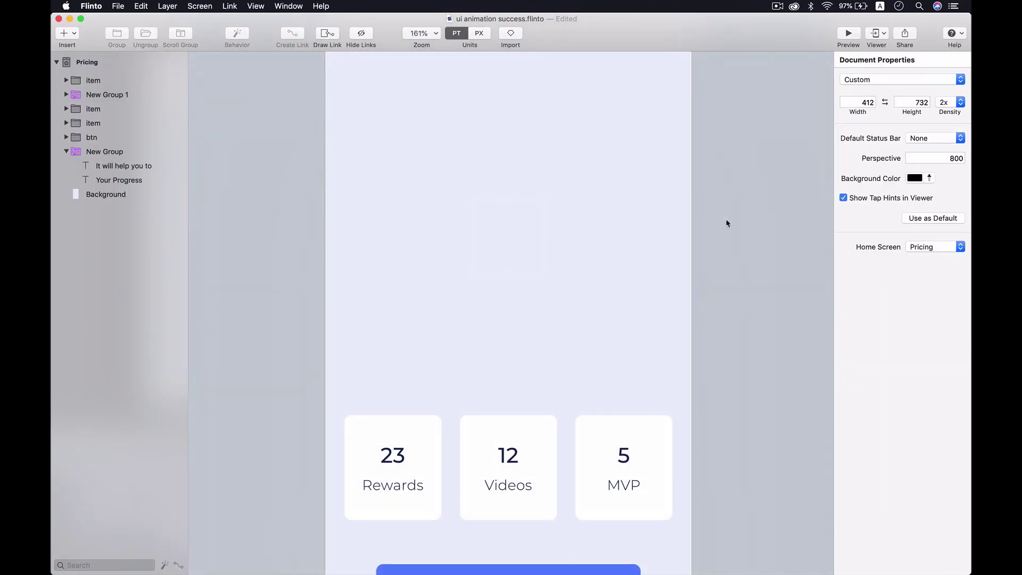
- Nudge New Group 1 from Y 221 to 171, 191, then 201, previewing after each change
click(535, 302)
key(shift+Up)
key(shift+Up)
key(shift+Up)
key(shift+Up)
key(shift+Up)
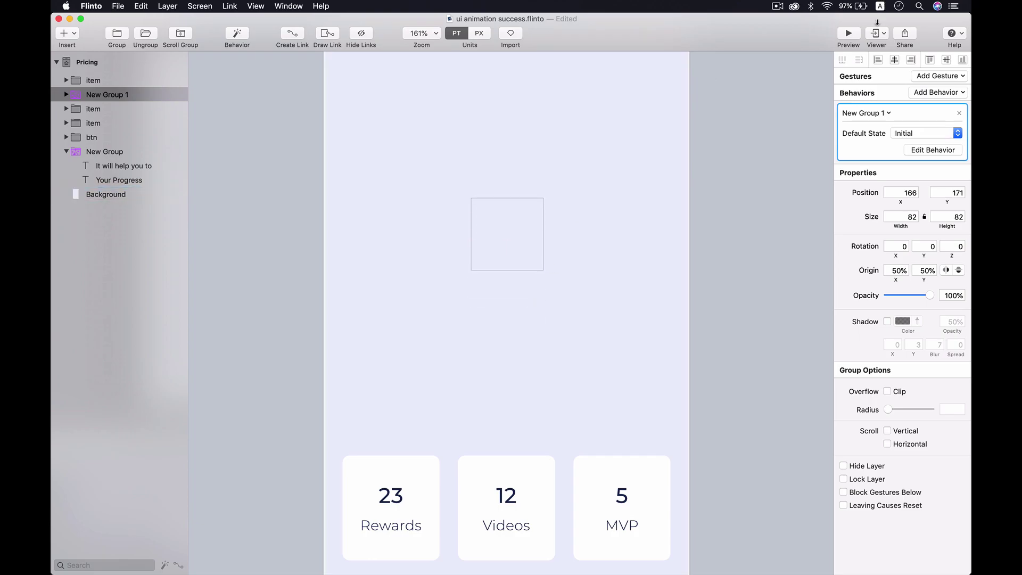
click(856, 36)
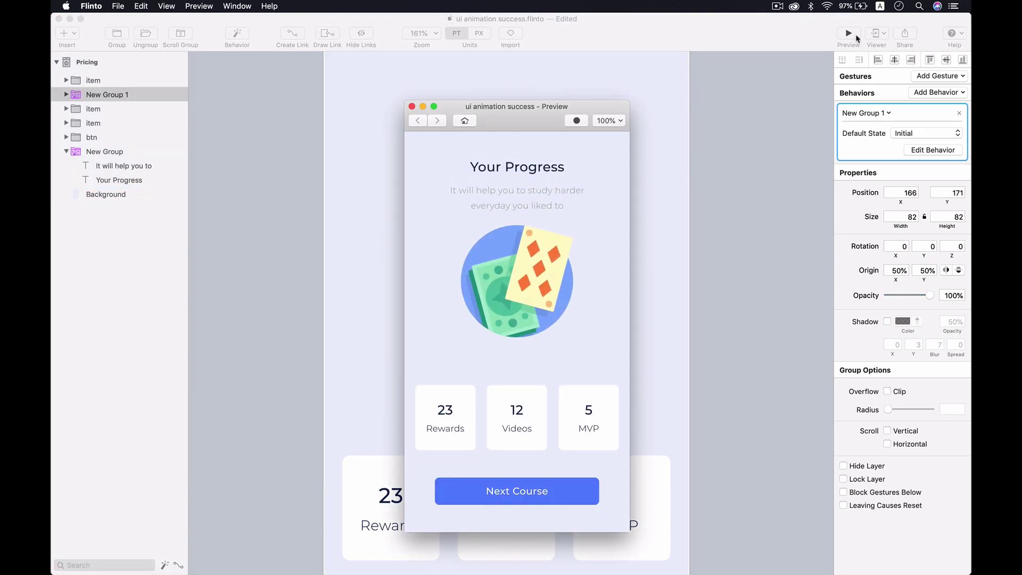
click(411, 107)
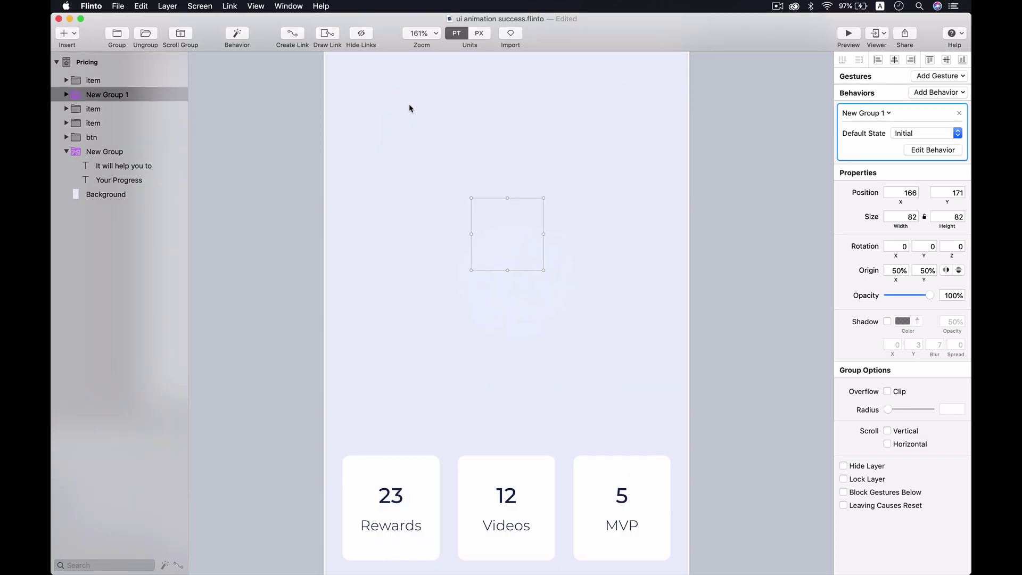
key(shift+Down)
key(shift+Down)
click(848, 35)
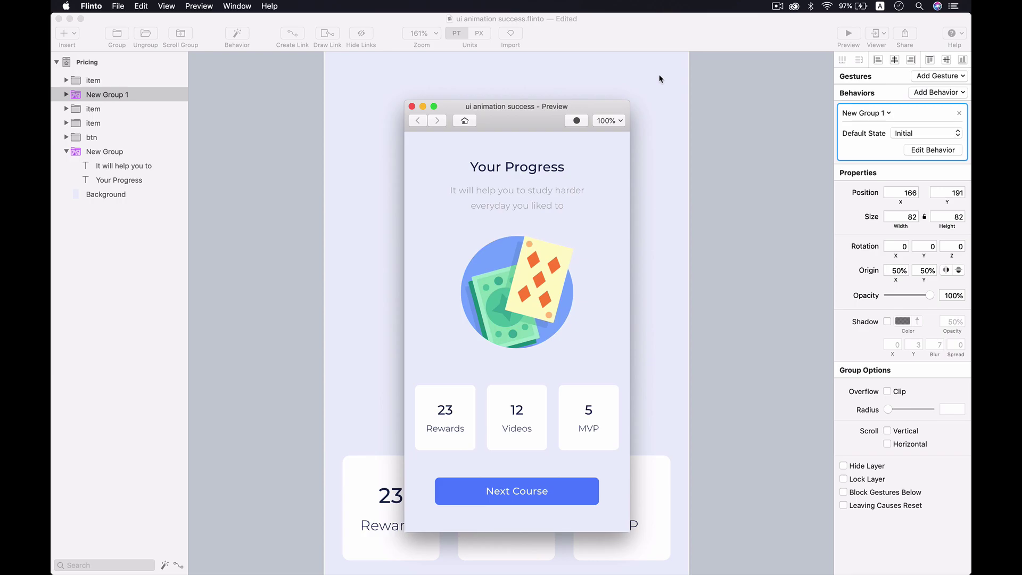
click(411, 107)
key(shift+Down)
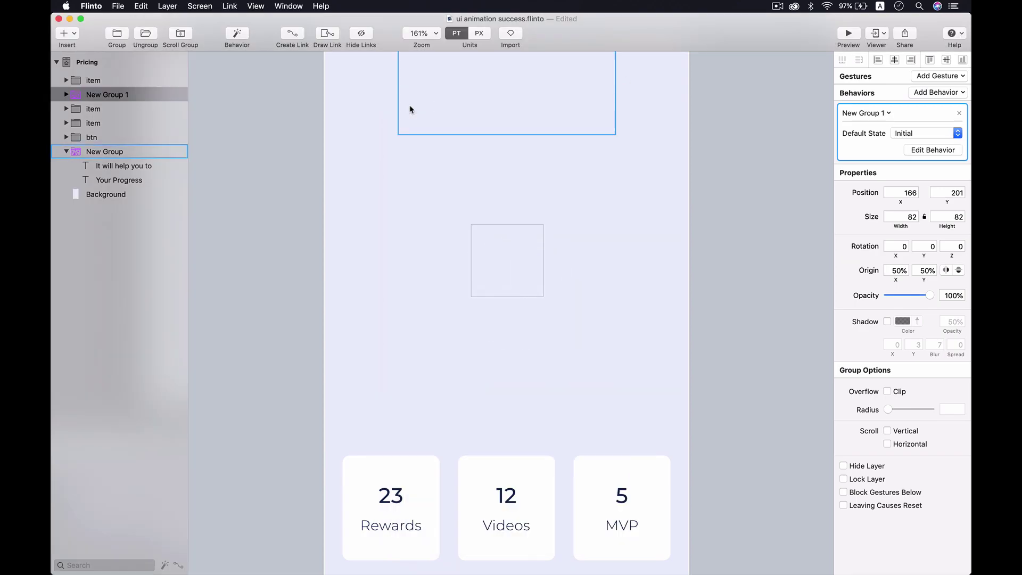
click(849, 36)
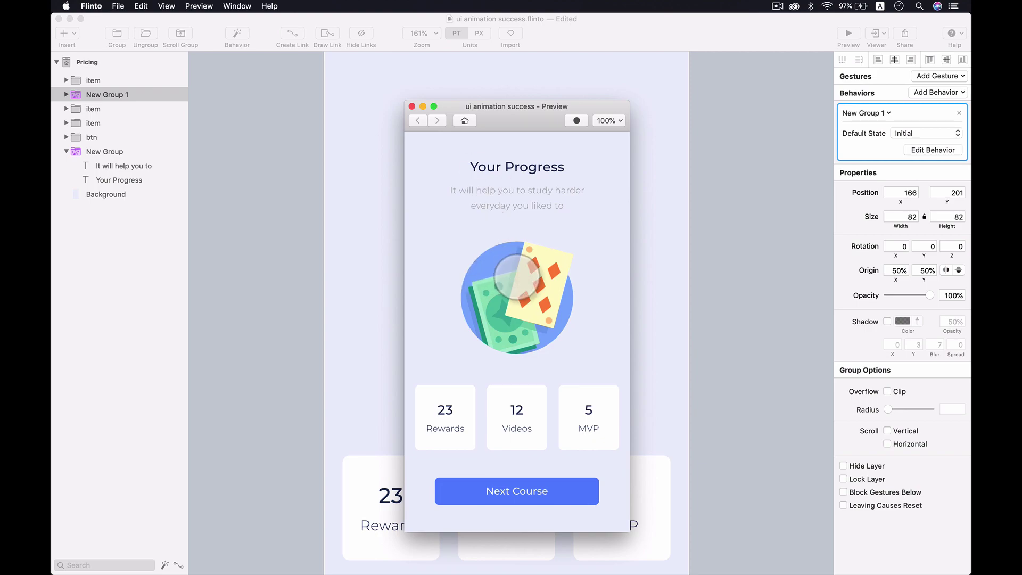
click(466, 121)
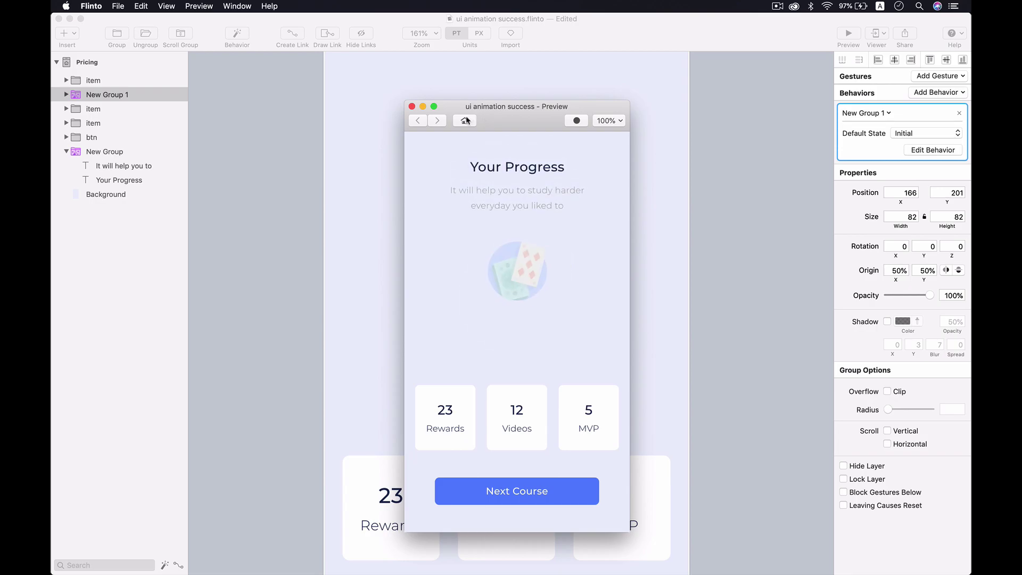
click(412, 106)
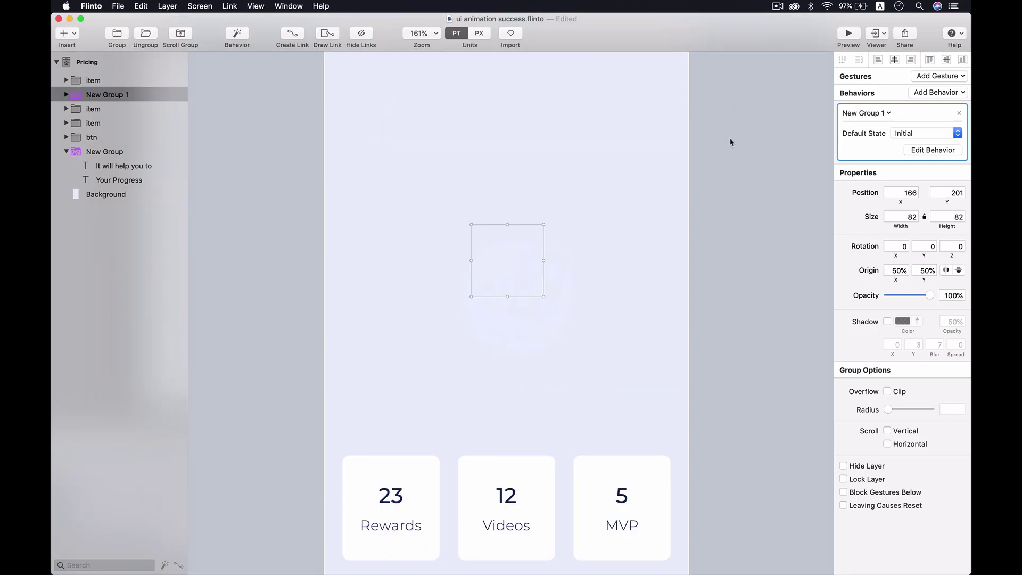
click(730, 142)
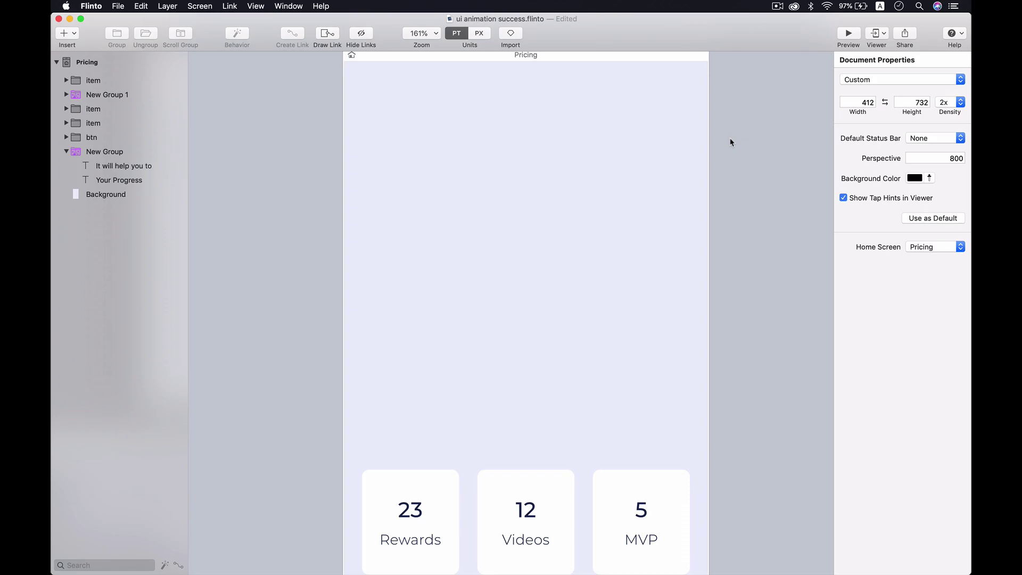
- Save the document and select the Rewards, Videos and MVP stat cards
key(super+s)
scroll(740, 213, down, 5)
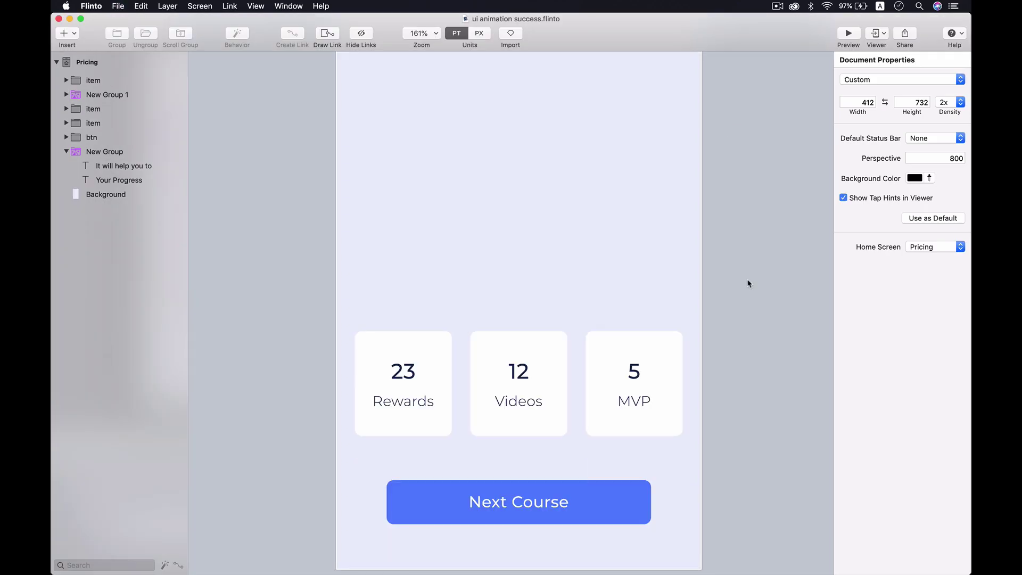
scroll(748, 283, down, 2)
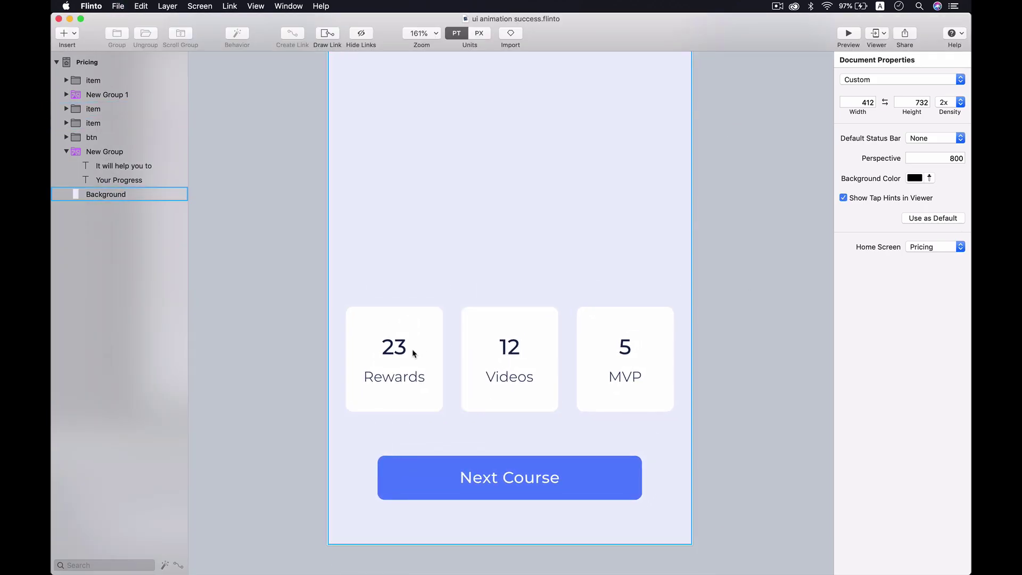
click(413, 353)
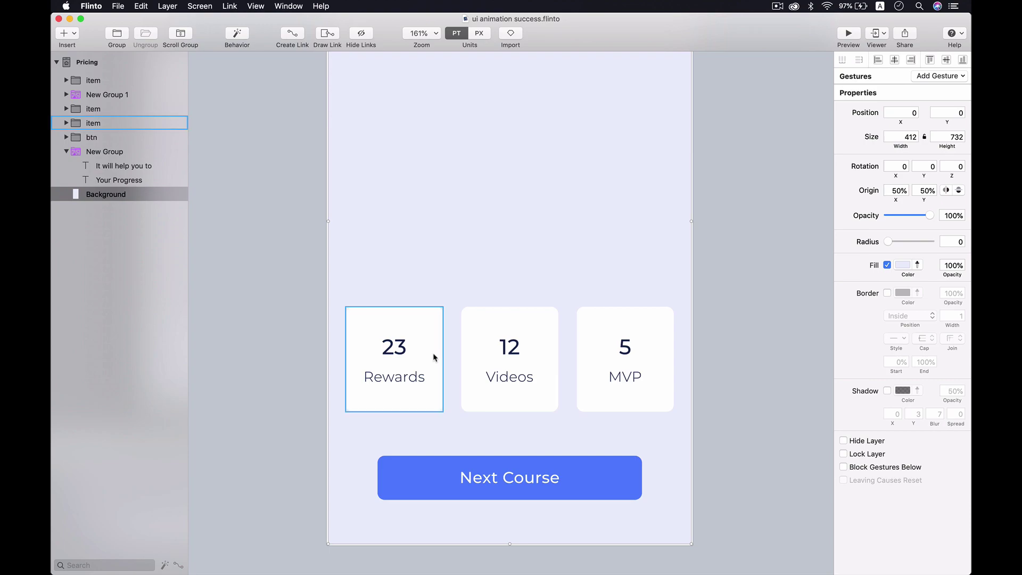
click(435, 358)
scroll(485, 346, up, 3)
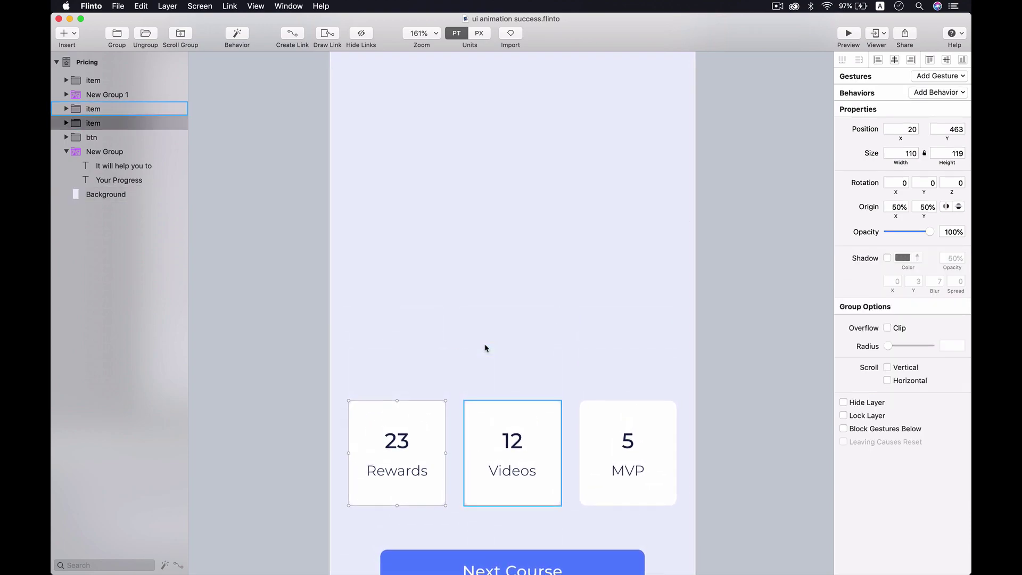
scroll(484, 347, up, 5)
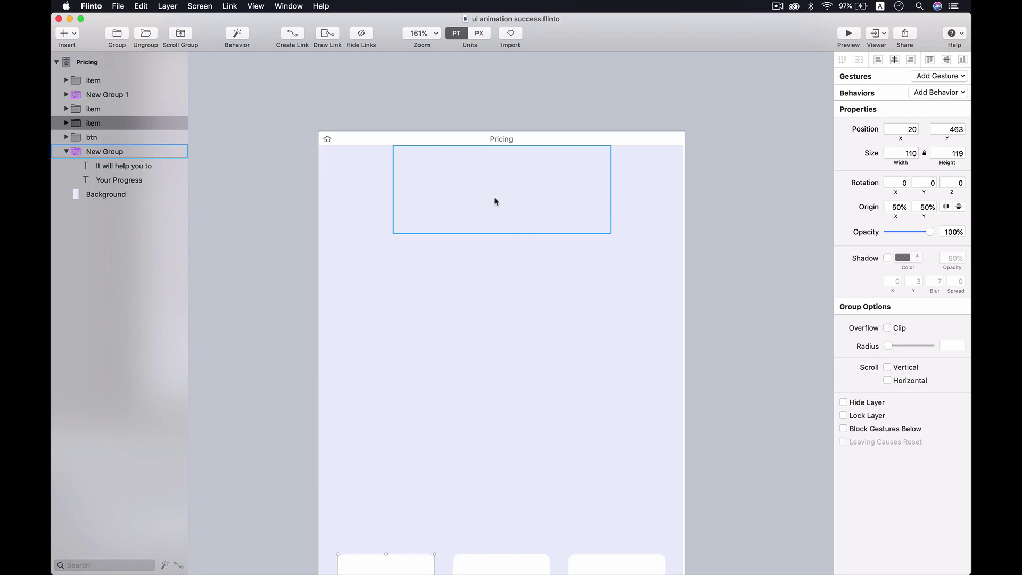
scroll(494, 201, down, 8)
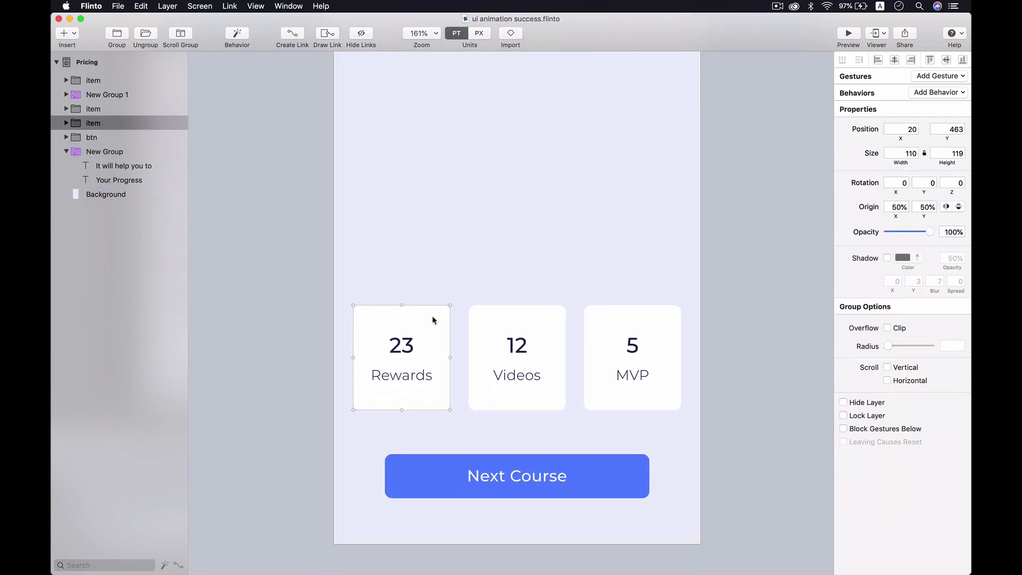
shift+click(478, 314)
shift+click(600, 324)
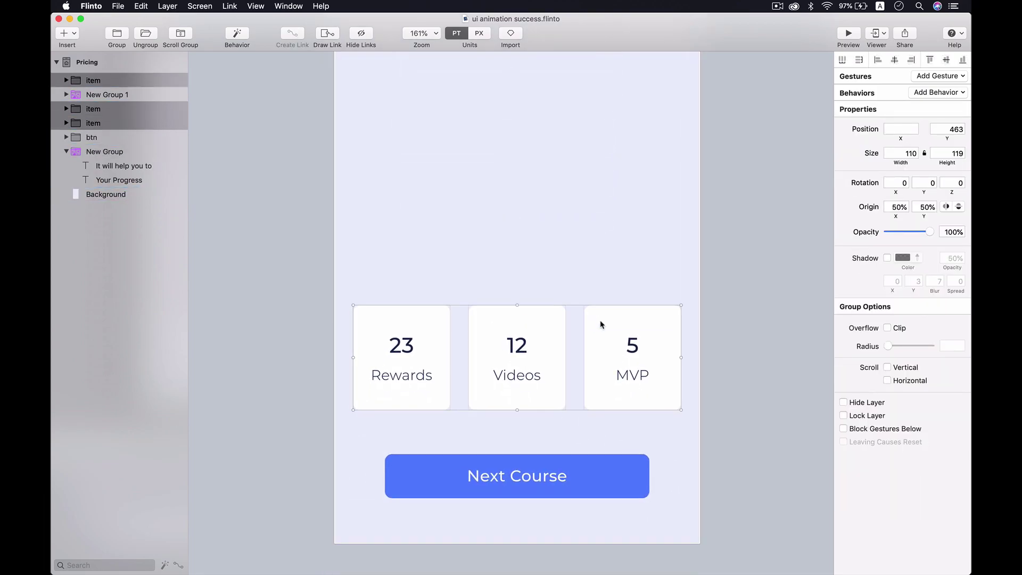
- Move the three cards down to Y 513, fade them to 0%, and group them
key(shift+Down)
key(shift+Down)
key(shift+Down)
key(shift+Down)
key(shift+Down)
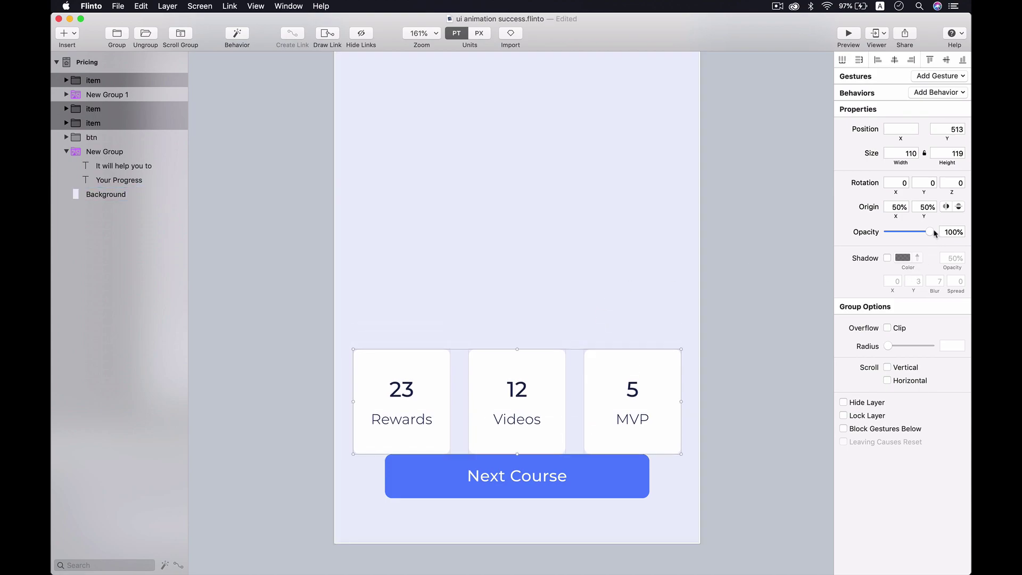
drag(932, 233, 853, 233)
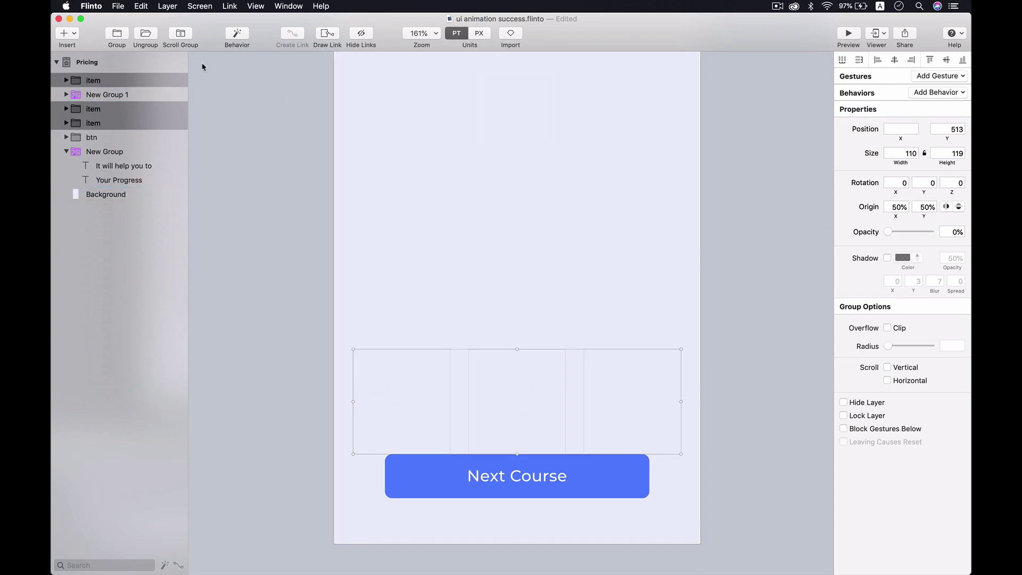
click(117, 34)
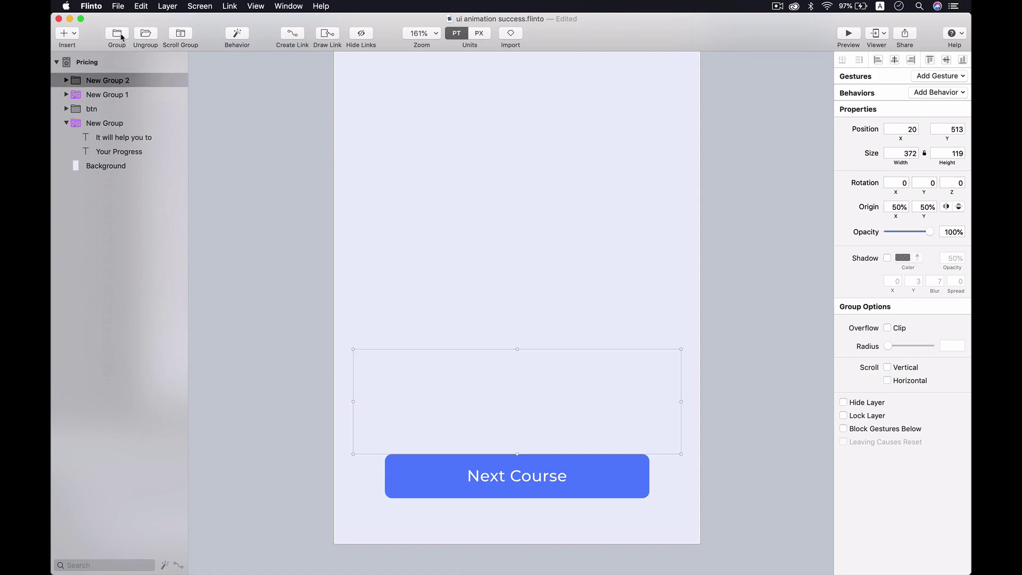
- Add a New State raising the three stat cards to Y 463, fully opaque, over 400ms
click(240, 34)
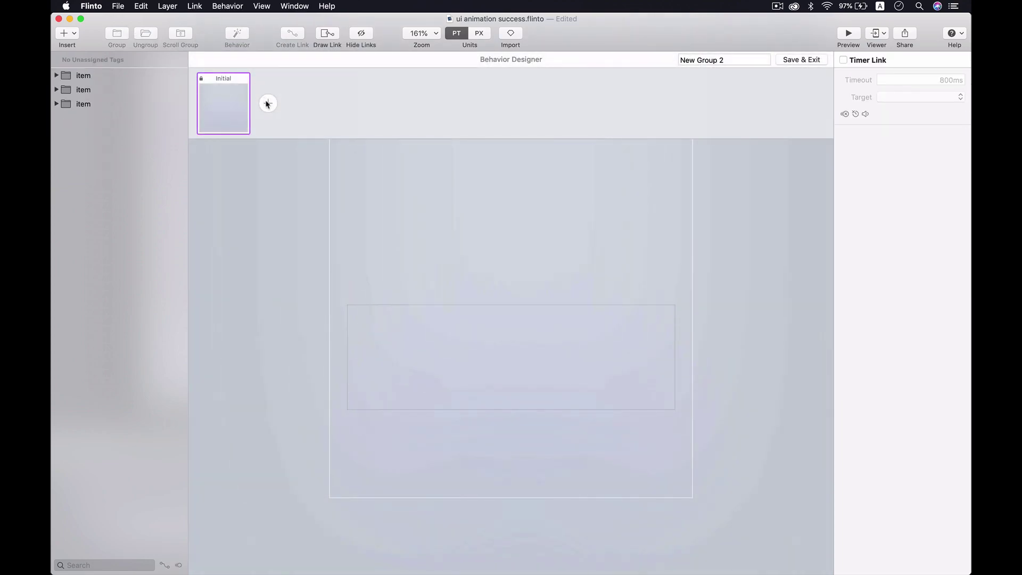
click(266, 102)
click(80, 77)
shift+click(88, 106)
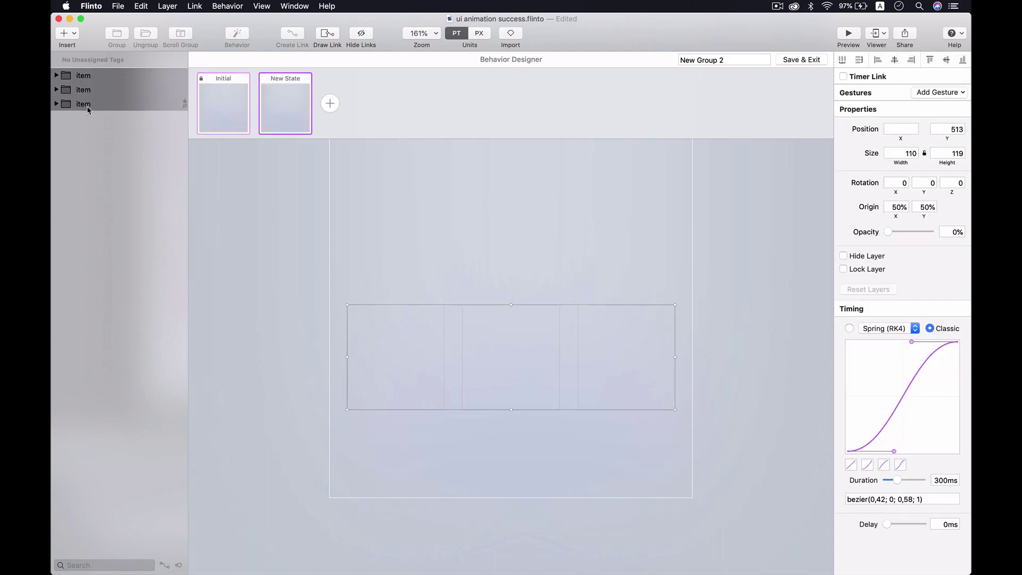
key(shift+Up)
key(shift+Up)
key(shift+Up)
key(shift+Up)
key(shift+Up)
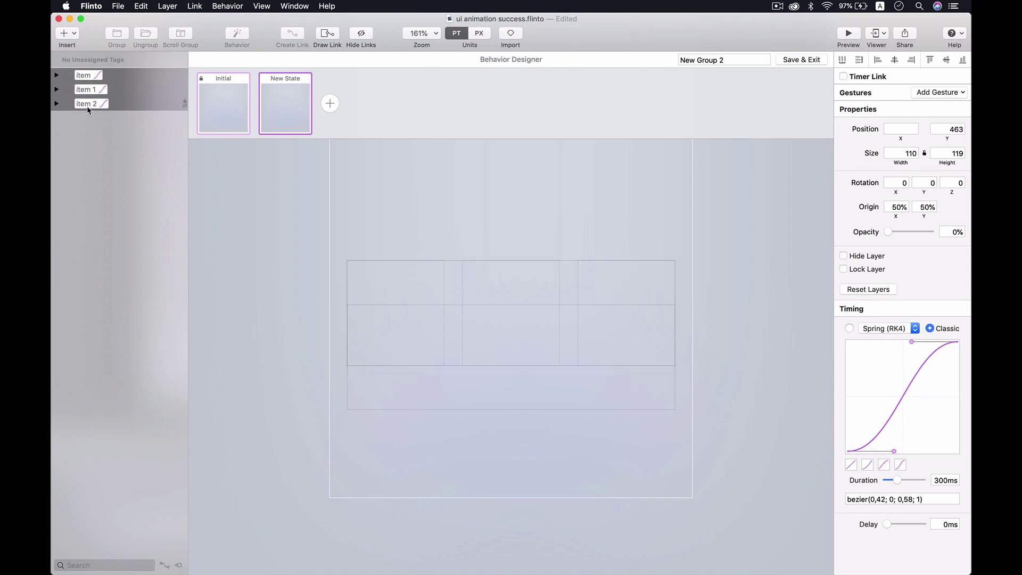
drag(888, 232, 935, 234)
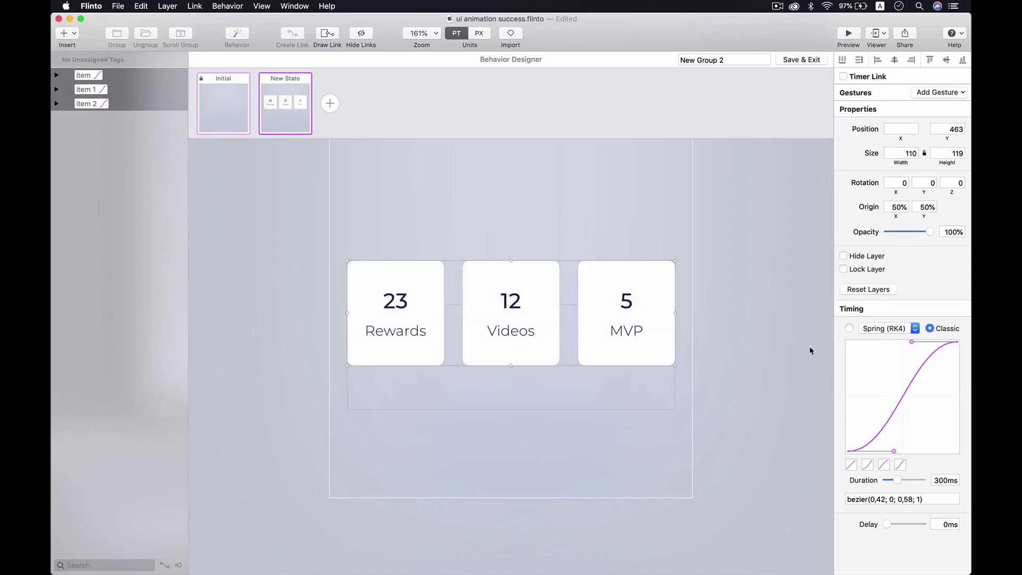
click(945, 479)
text(400)
key(Return)
- Give the Rewards card a 700ms start delay
click(752, 373)
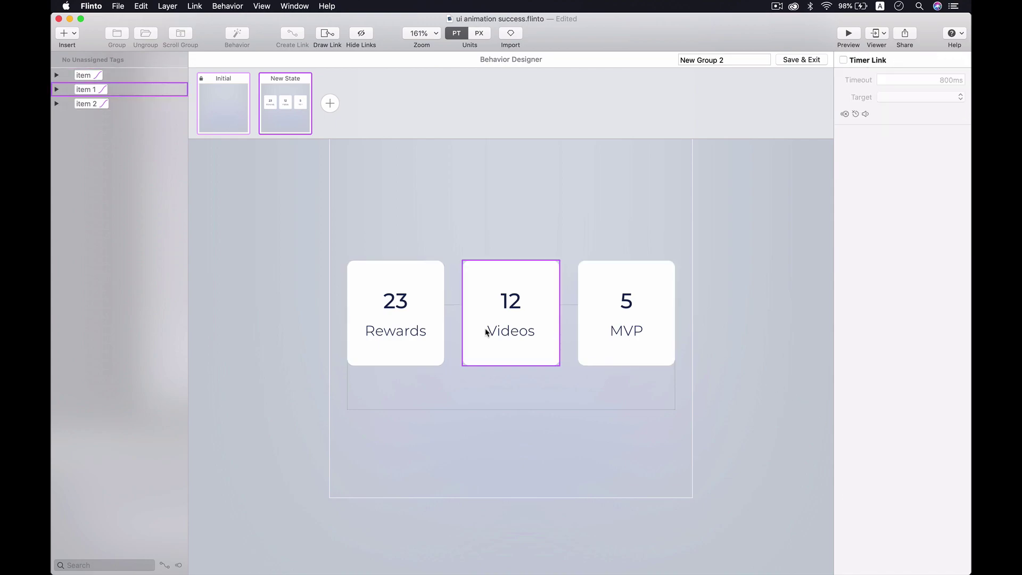
click(417, 330)
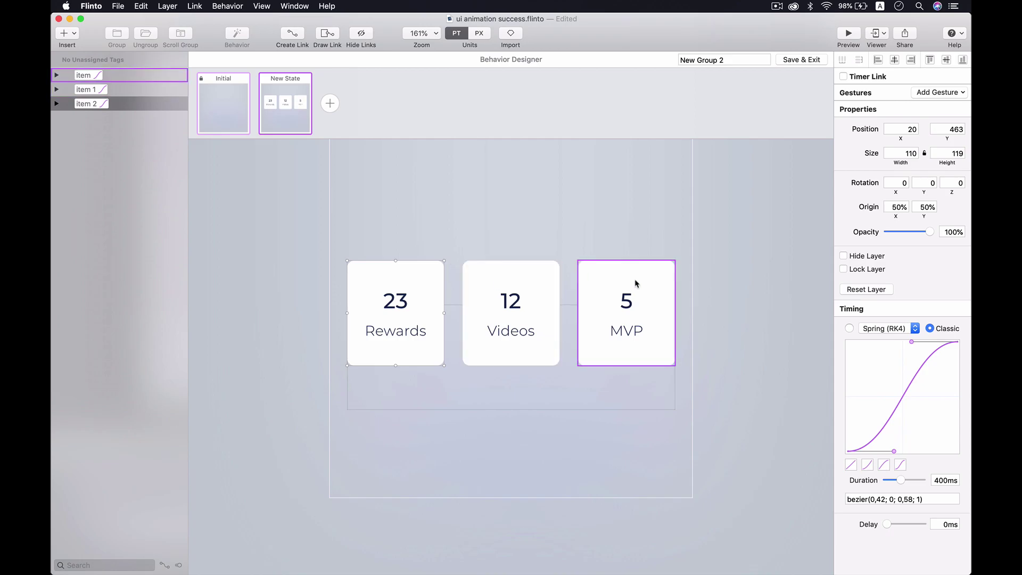
click(742, 341)
click(441, 330)
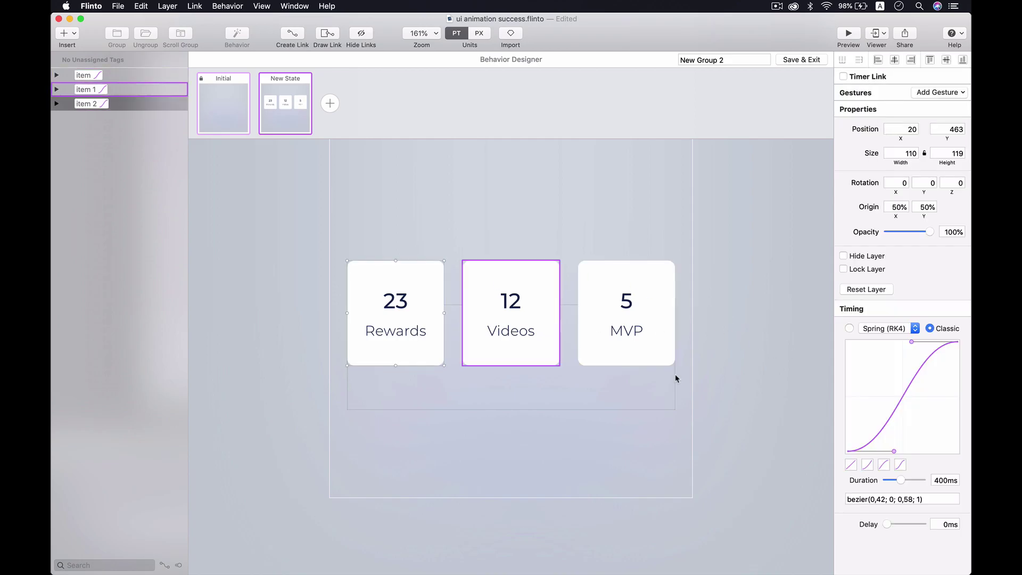
click(941, 522)
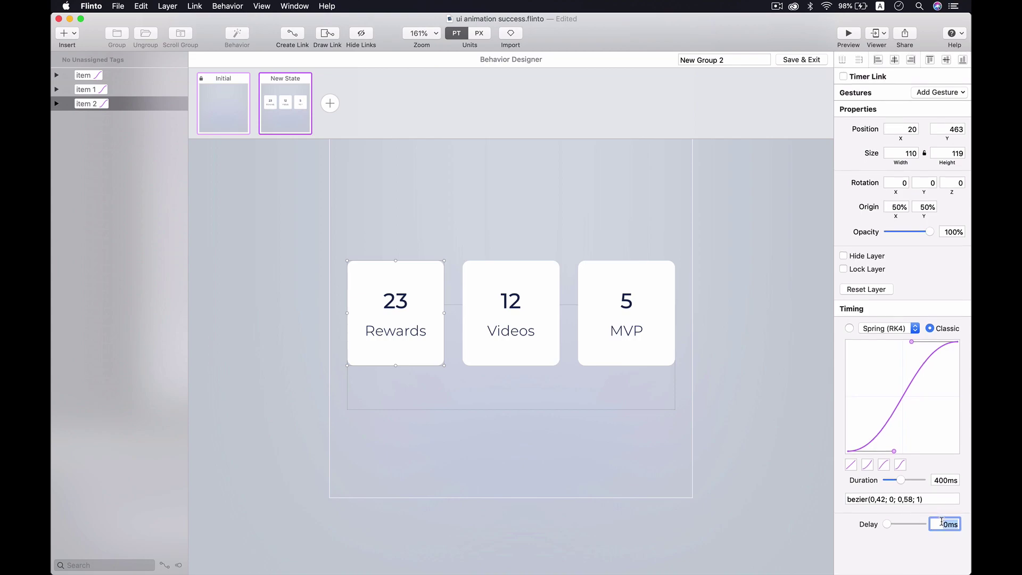
text(700)
key(Return)
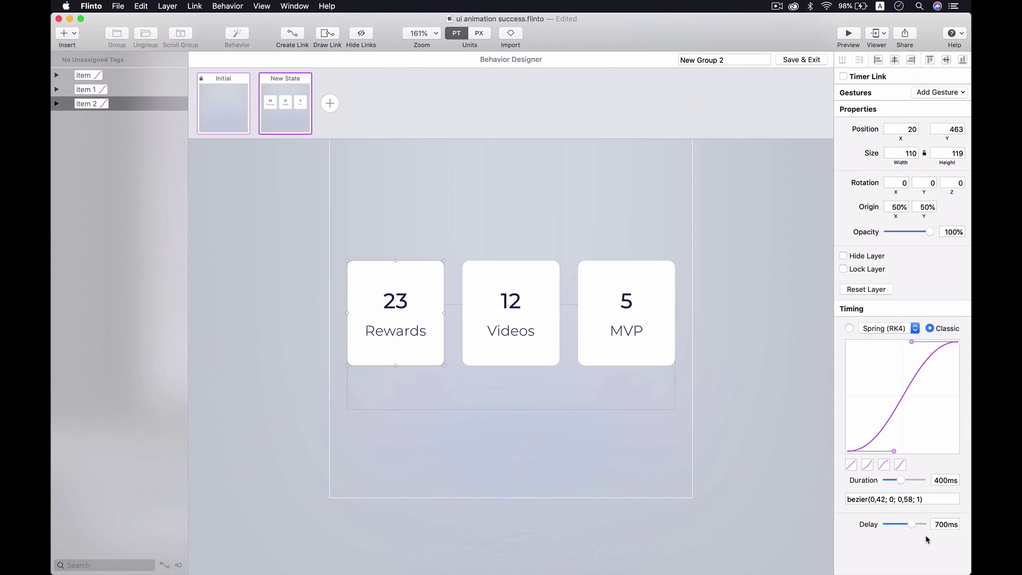
- Set start delays of 900ms for the Videos card and 1100ms for the MVP card
click(556, 332)
click(932, 522)
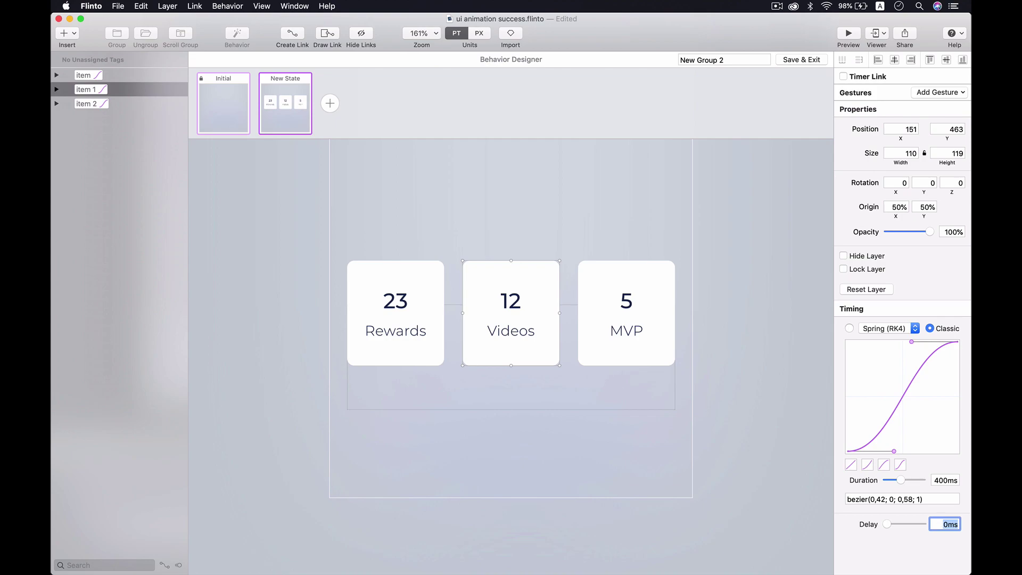
text(900)
key(Return)
click(619, 300)
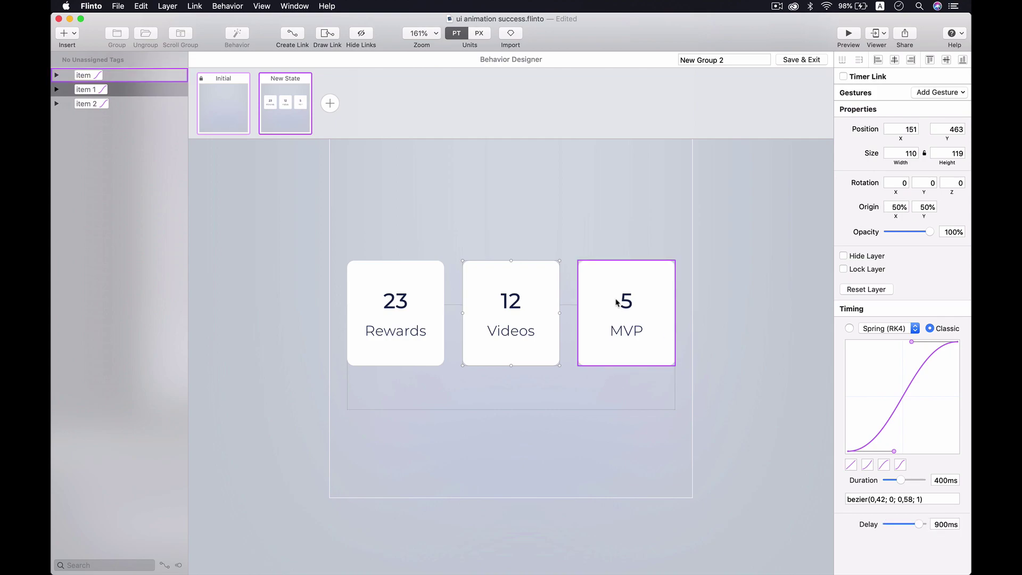
click(937, 524)
text(1100)
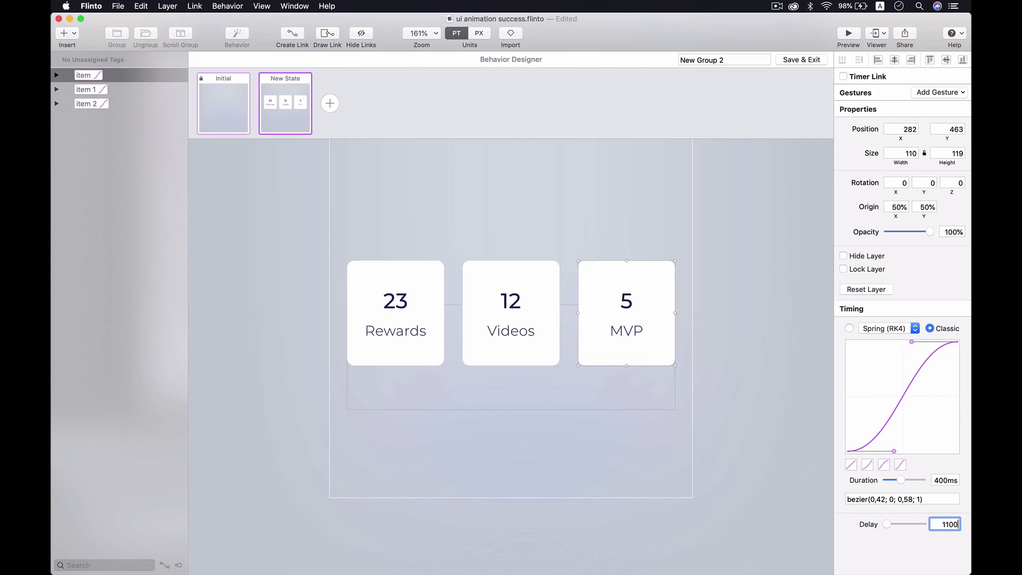
key(Return)
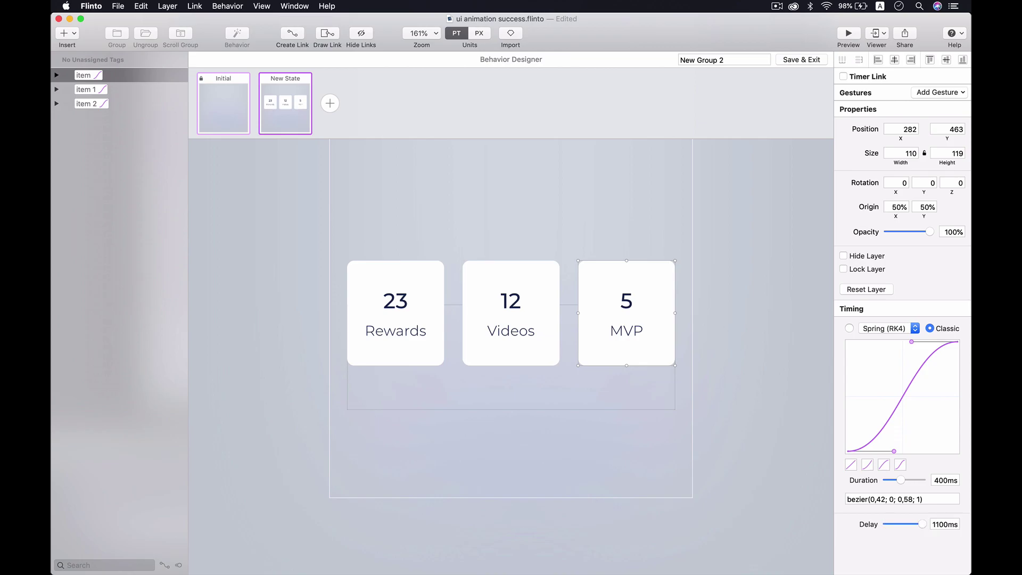
- Add a 0ms Timer Link from Initial to New State, then save and exit the behavior
click(237, 94)
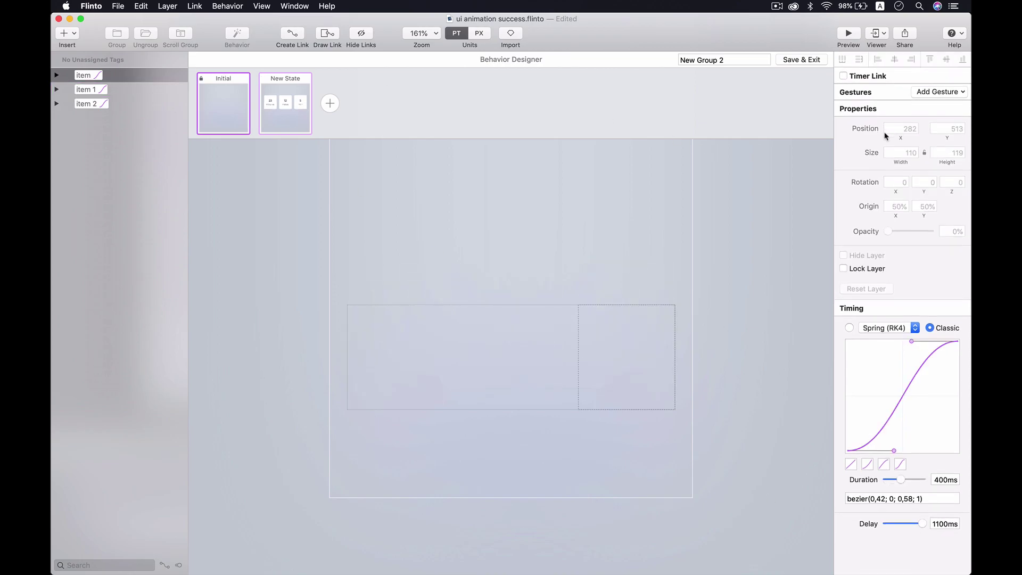
click(874, 76)
click(922, 97)
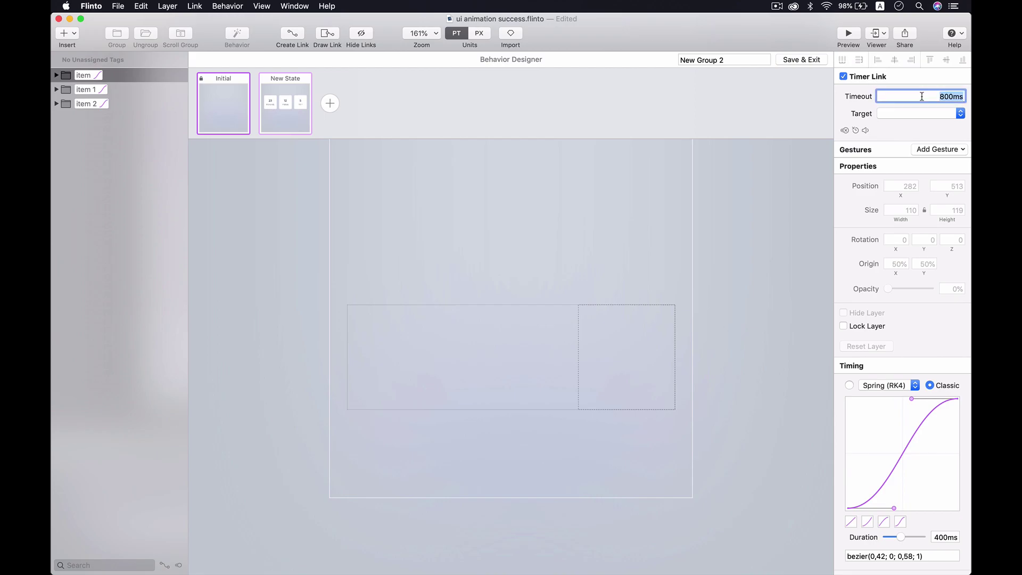
text(0)
key(Return)
click(915, 115)
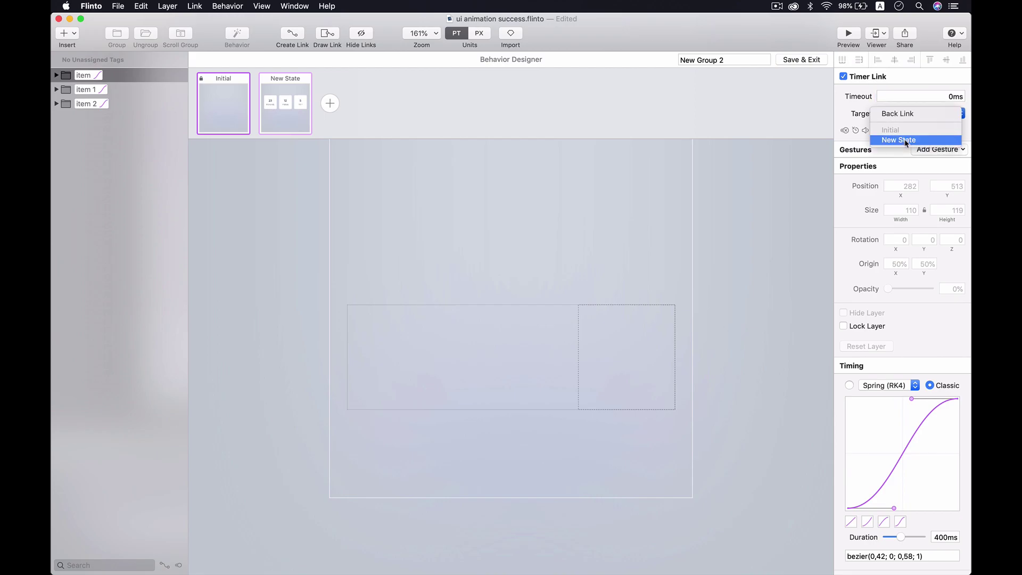
click(905, 140)
click(803, 59)
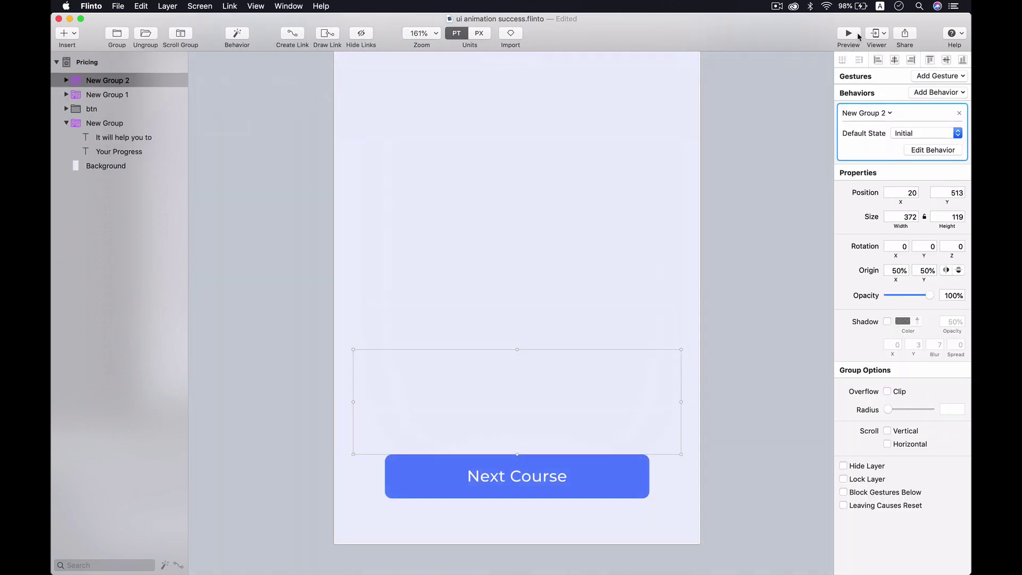
key(super+Return)
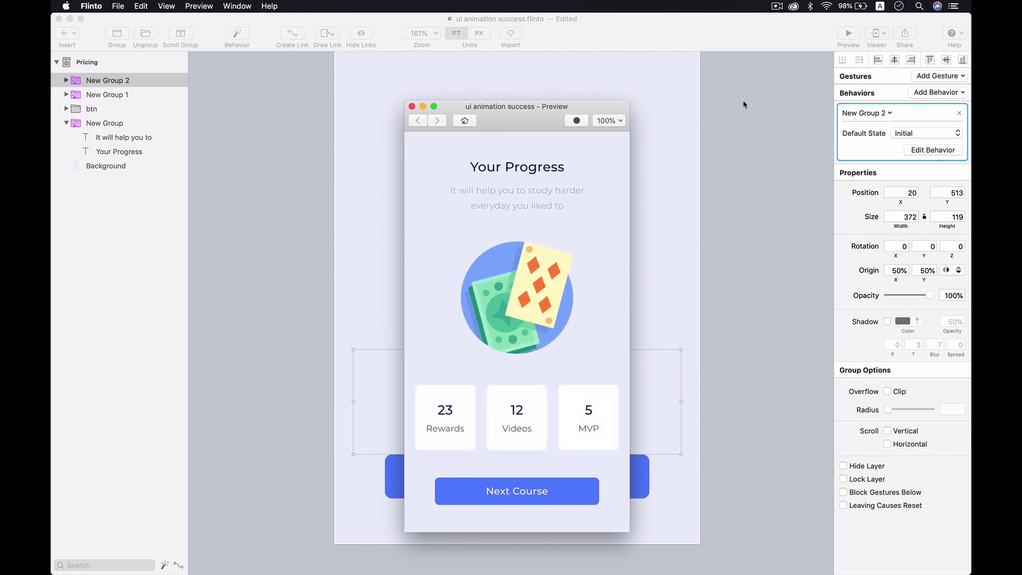
click(474, 115)
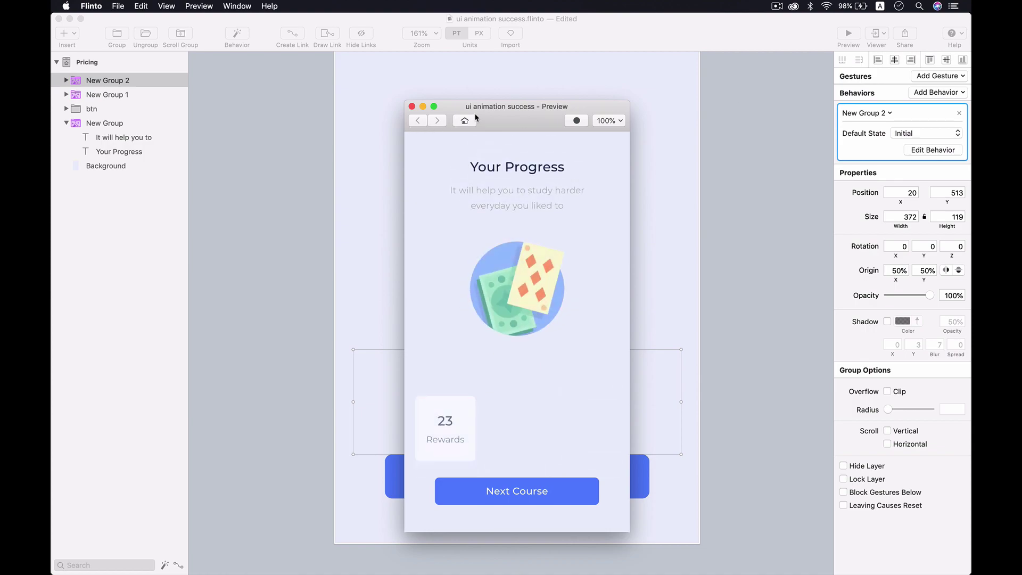
drag(507, 119, 513, 103)
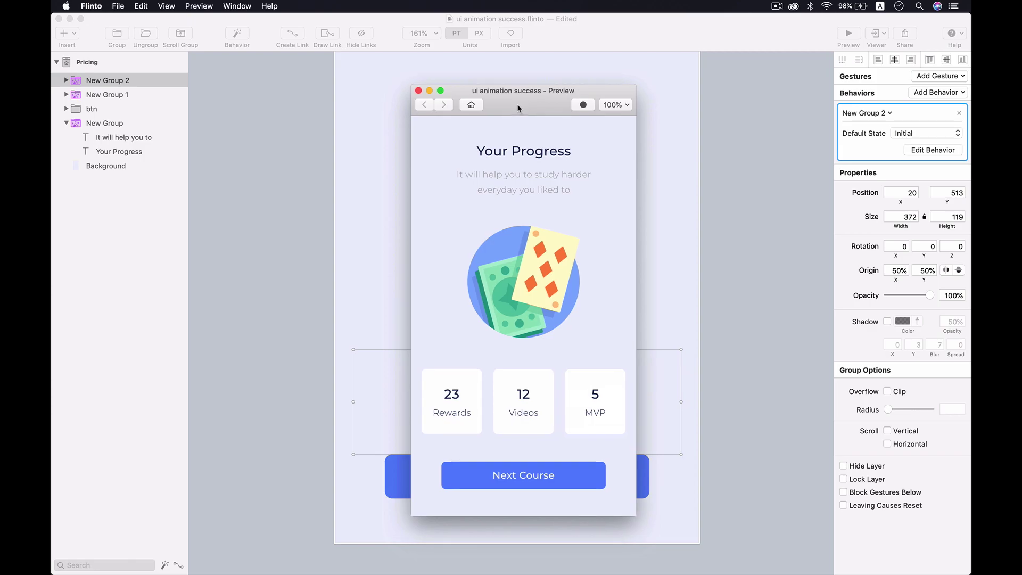
click(418, 90)
- Save the prototype and select the Next Course button
click(755, 220)
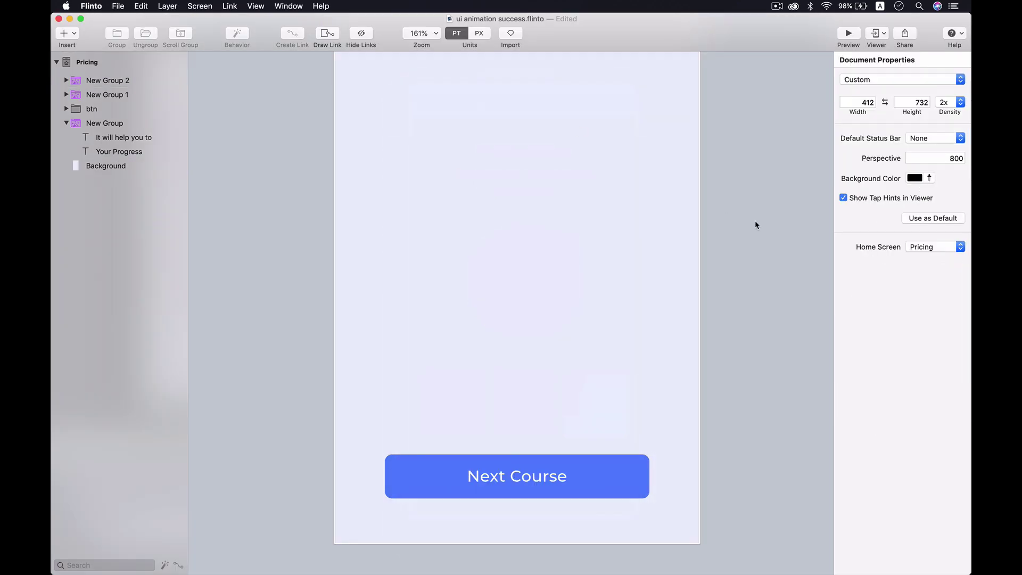
key(super+s)
scroll(754, 220, down, 4)
scroll(754, 221, down, 2)
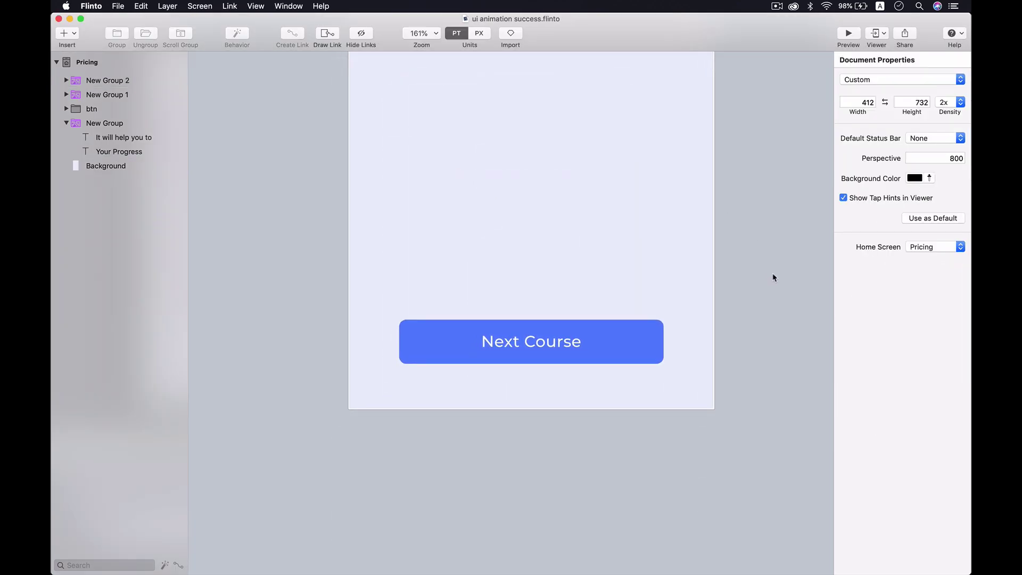
scroll(541, 440, right, 2)
click(572, 372)
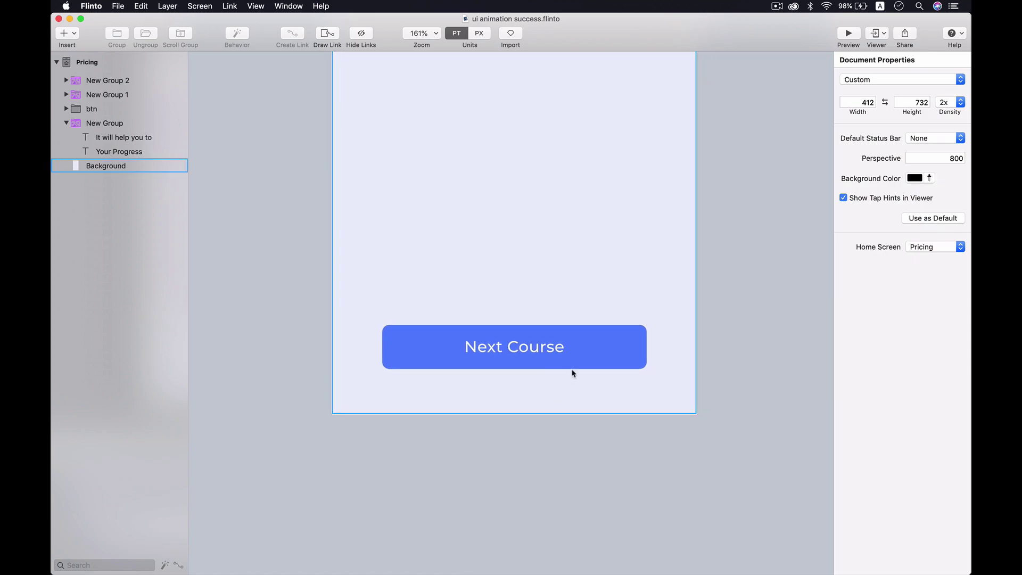
click(575, 366)
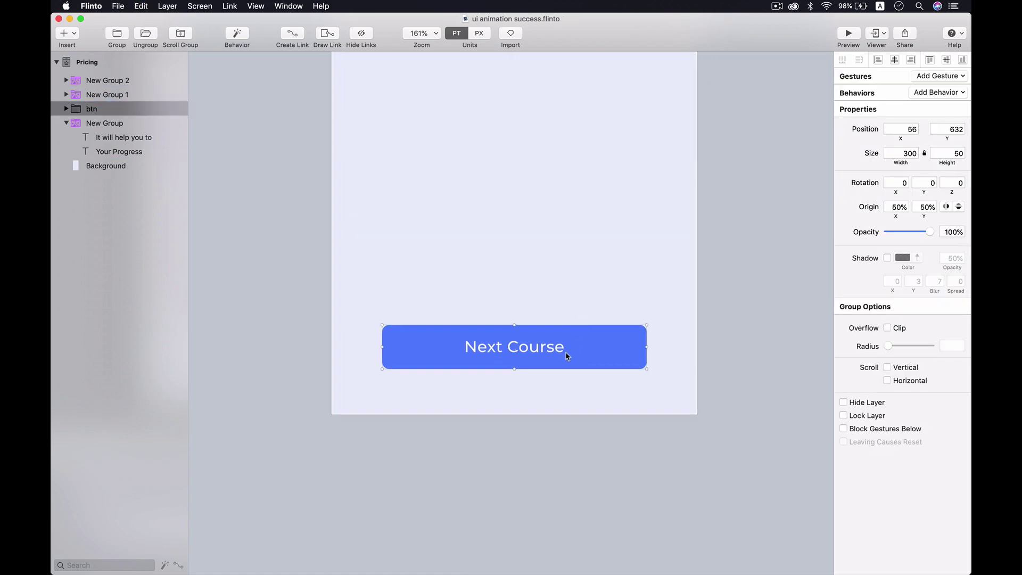
- Move the Next Course button to Y 722 at 0% opacity and group it
key(shift+Down)
key(shift+Down)
key(shift+Down)
key(shift+Down)
key(shift+Down)
key(shift+Down)
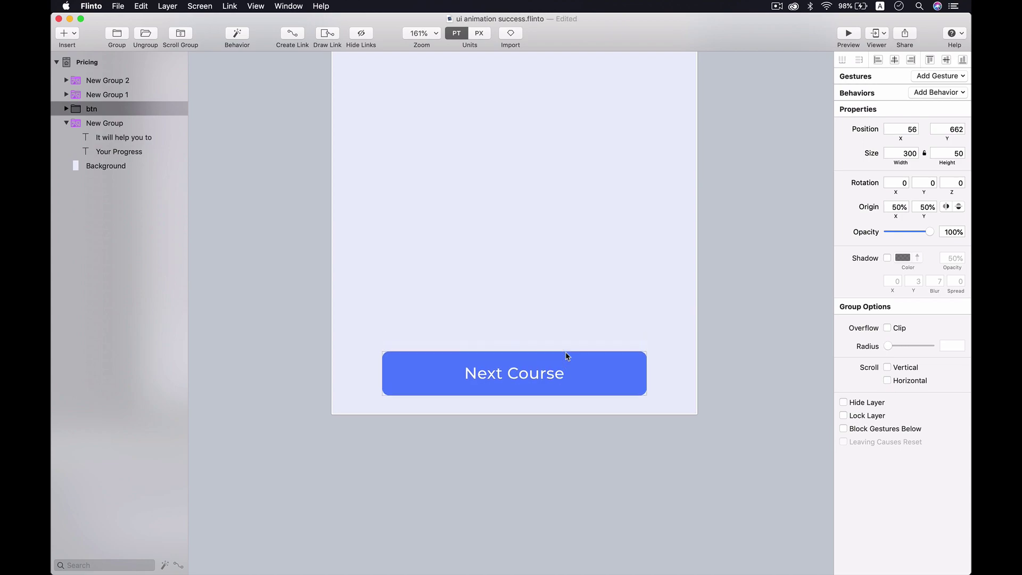
key(shift+Down)
key(shift+Down)
key(shift+Down)
key(shift+Down)
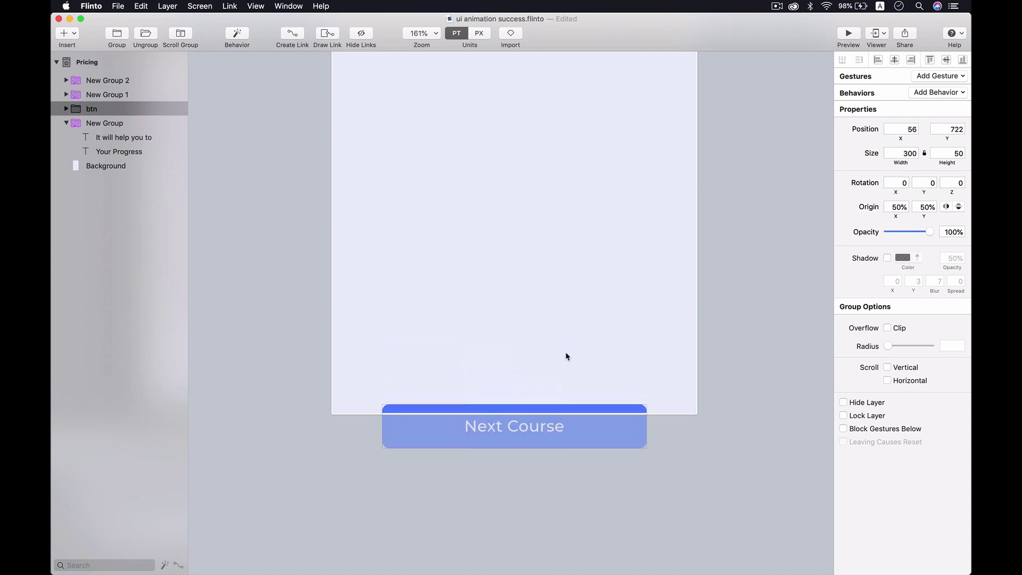
key(shift+Up)
drag(929, 235, 867, 231)
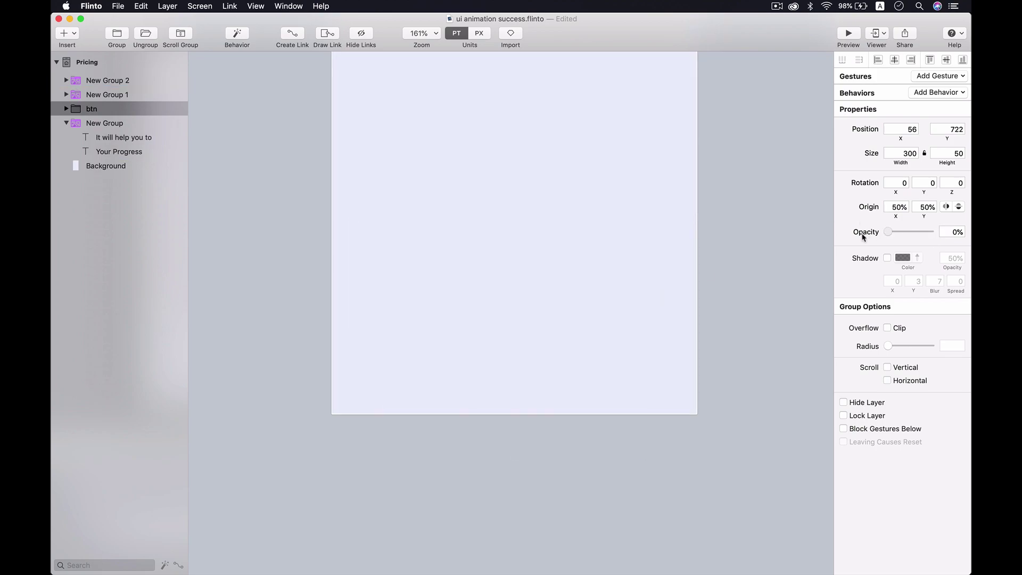
click(128, 34)
- Add a New State lifting the button to Y 632 at 100% opacity with a 1300ms delay
click(238, 35)
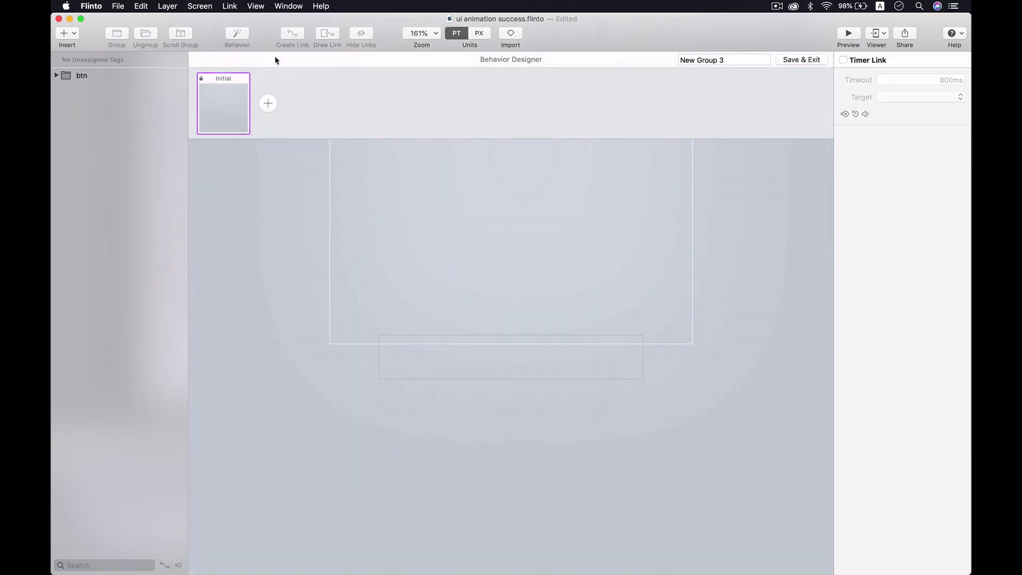
click(267, 103)
click(471, 359)
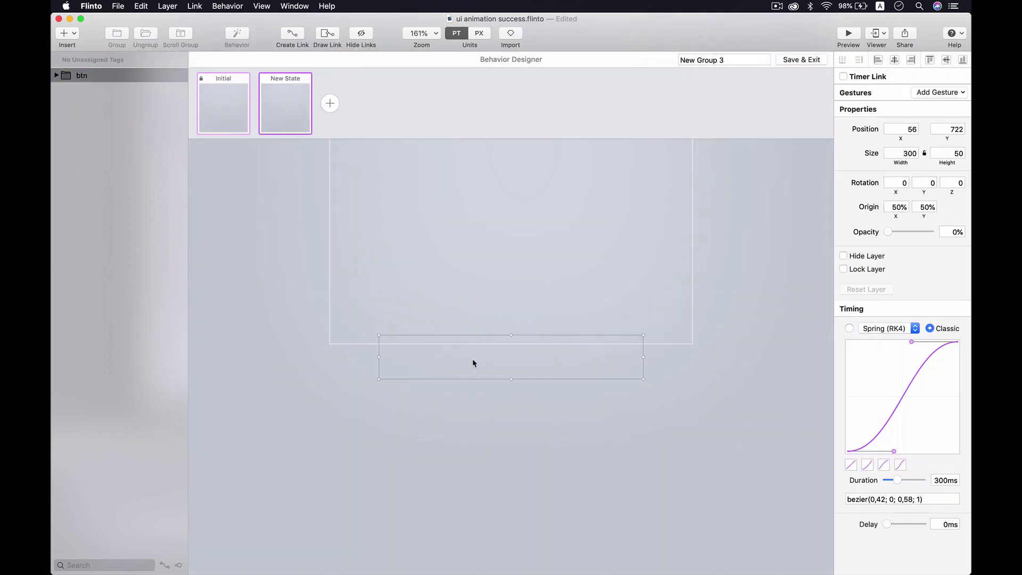
key(shift+Up)
key(shift+Up)
key(shift+Up)
key(shift+Up)
key(shift+Up)
key(shift+Up)
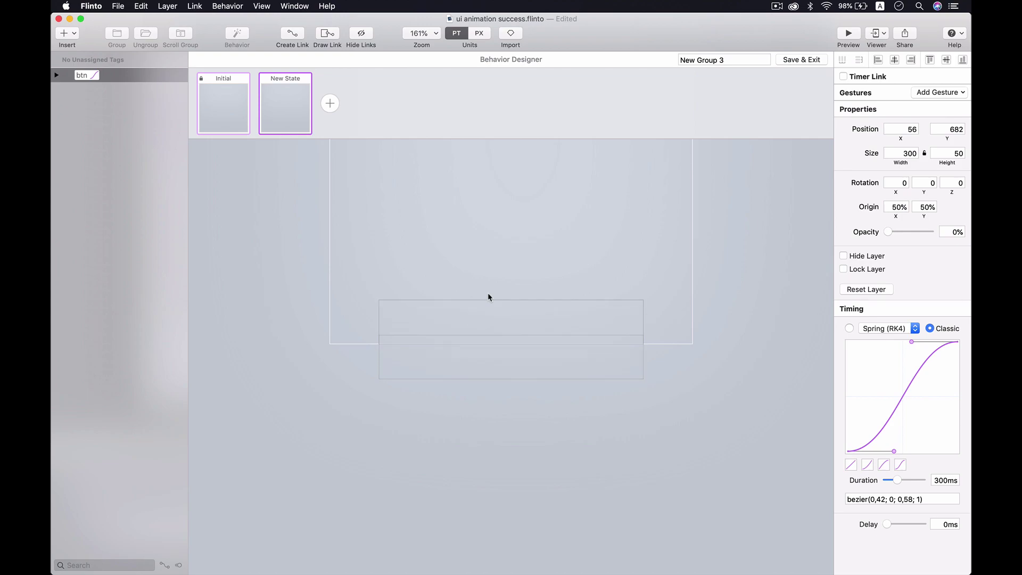
key(shift+Up)
key(shift+Up)
key(shift+Up)
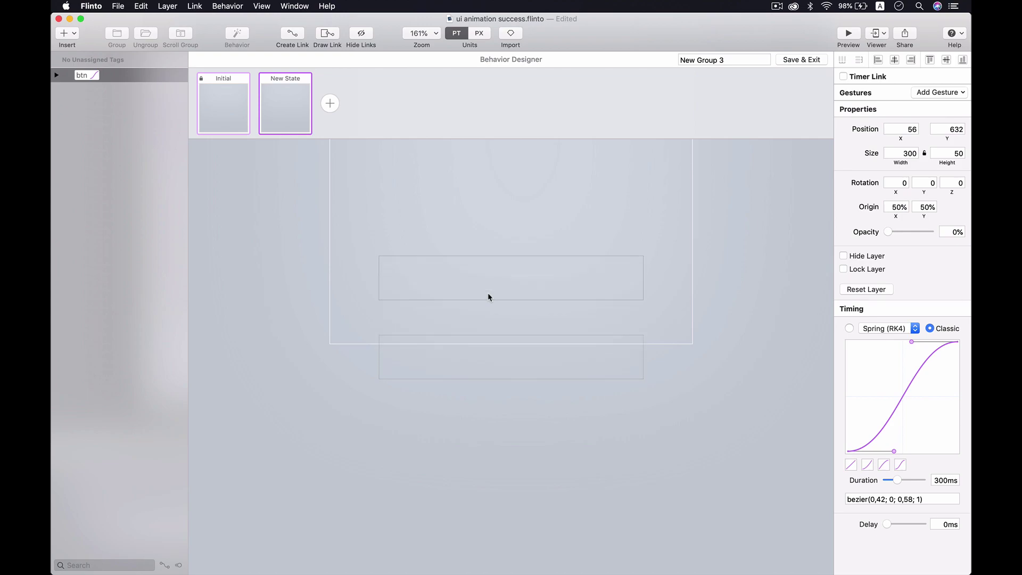
drag(892, 231, 938, 234)
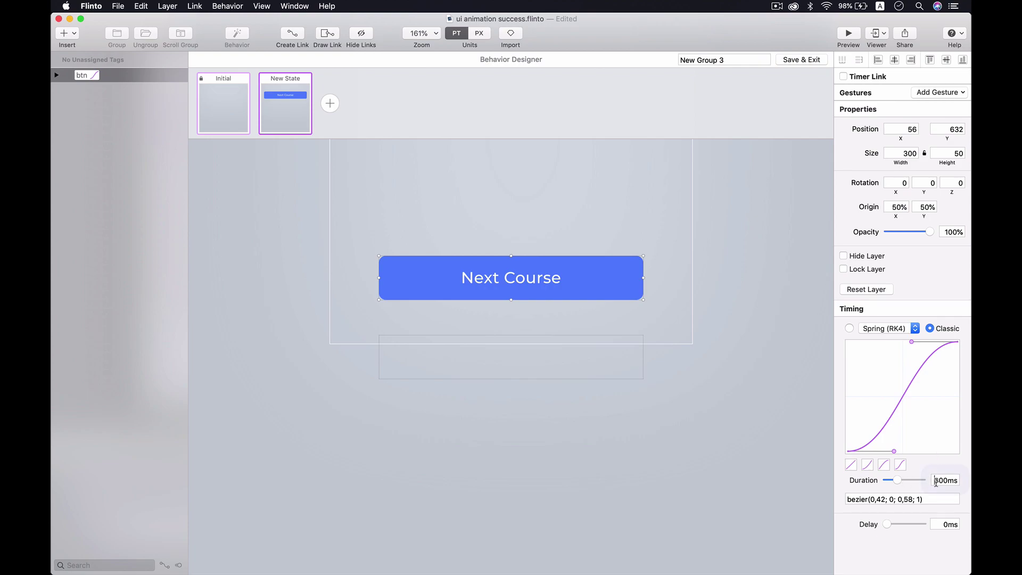
click(936, 480)
click(940, 523)
text(1300)
key(Return)
- Add a 0ms Timer Link from Initial to New State, then save and exit
click(213, 86)
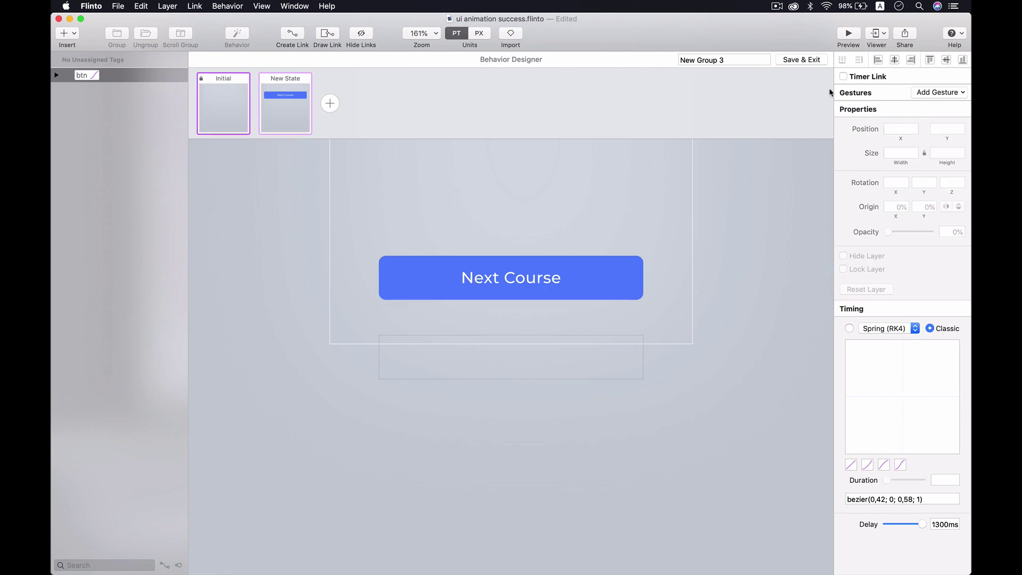
click(879, 78)
click(918, 95)
key(BackSpace)
key(Return)
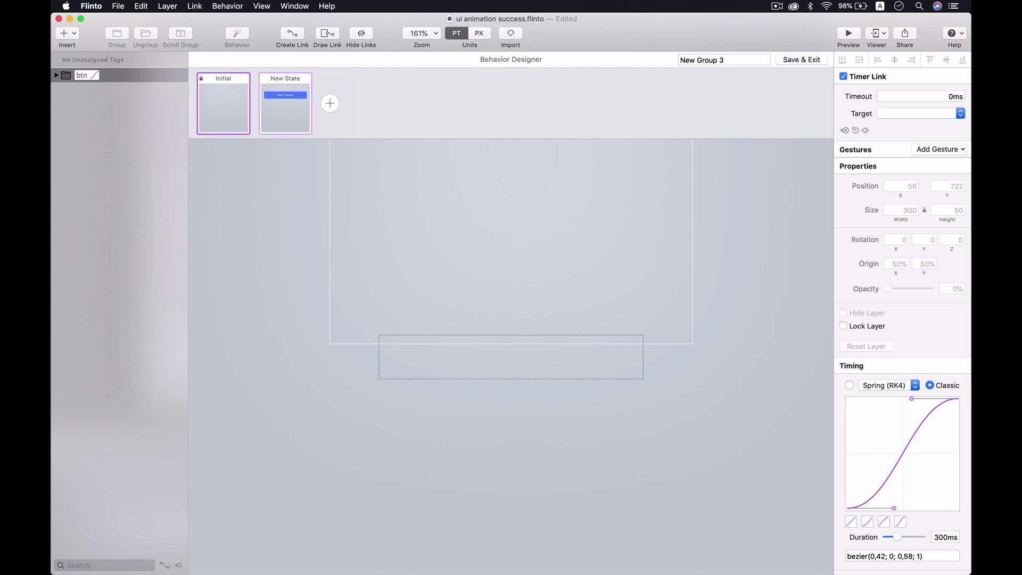
click(913, 114)
click(905, 140)
click(800, 60)
click(754, 121)
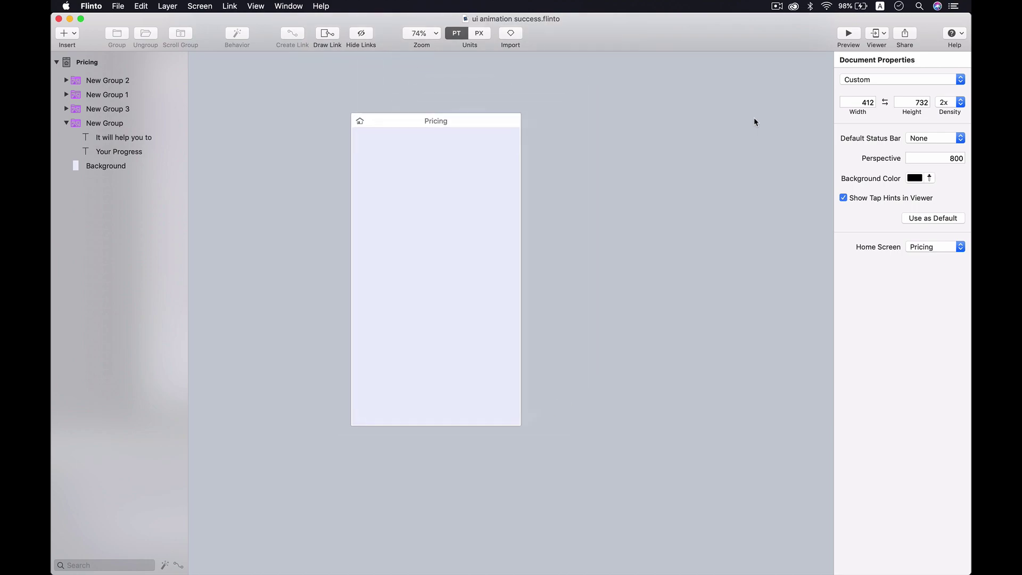
- Preview the prototype, record a replay of the entrance animation, and stop recording
click(848, 33)
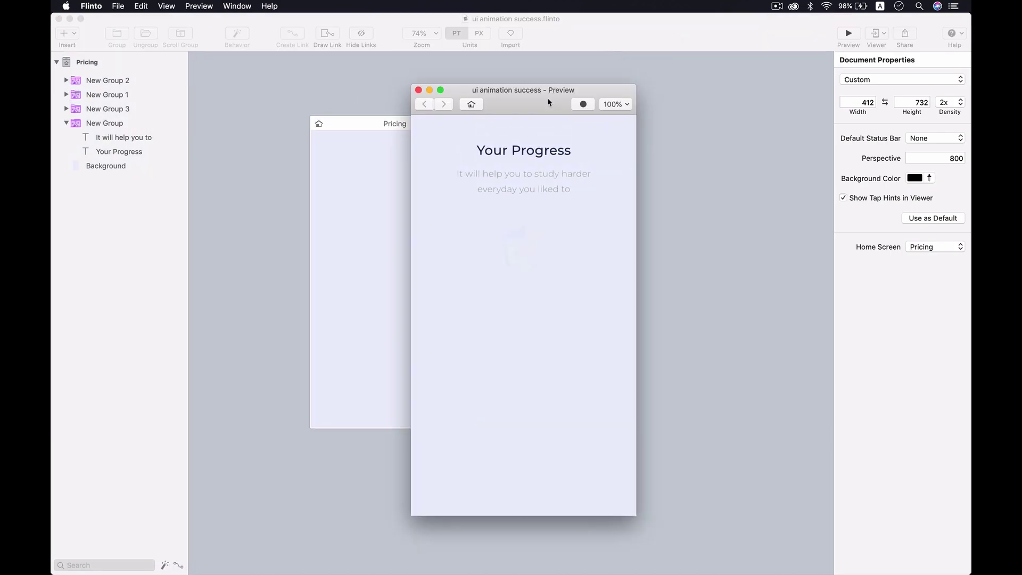
drag(658, 102, 661, 100)
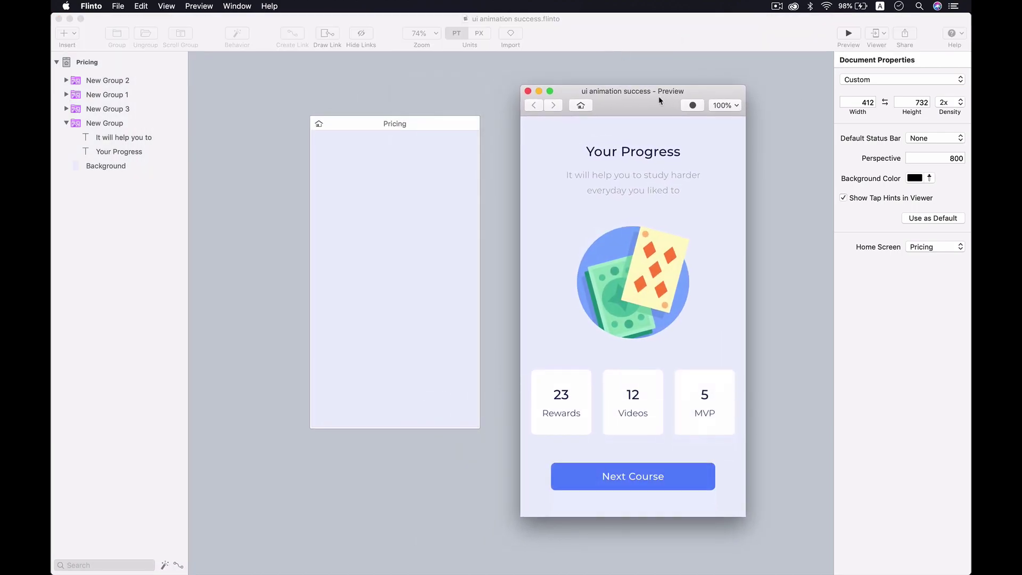
click(589, 105)
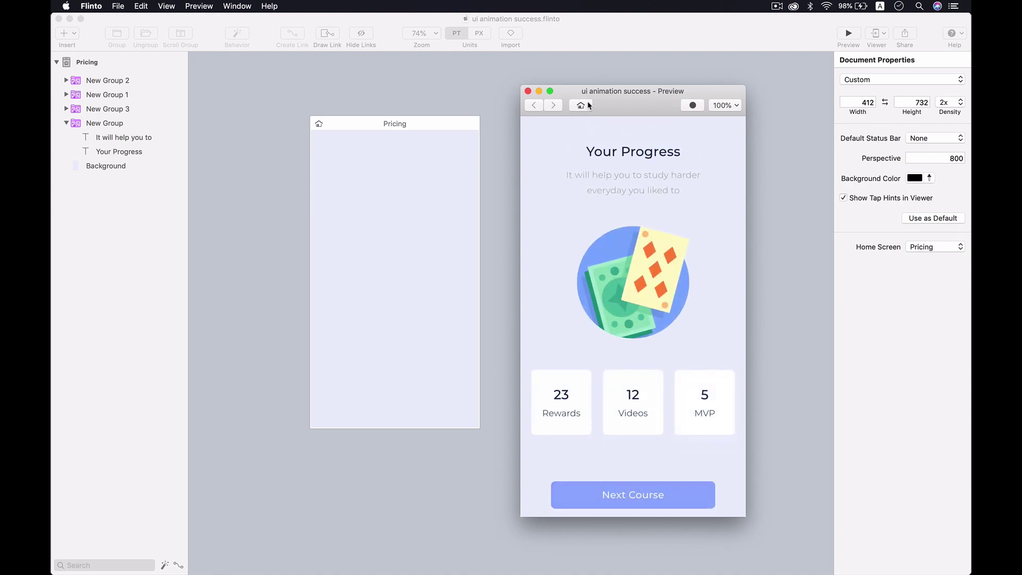
click(586, 105)
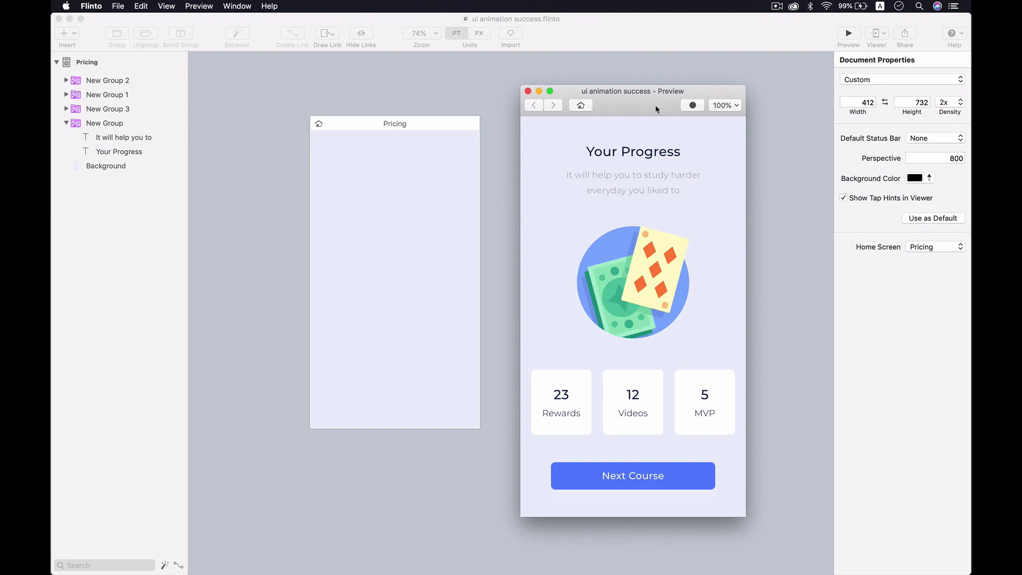
click(696, 107)
click(579, 106)
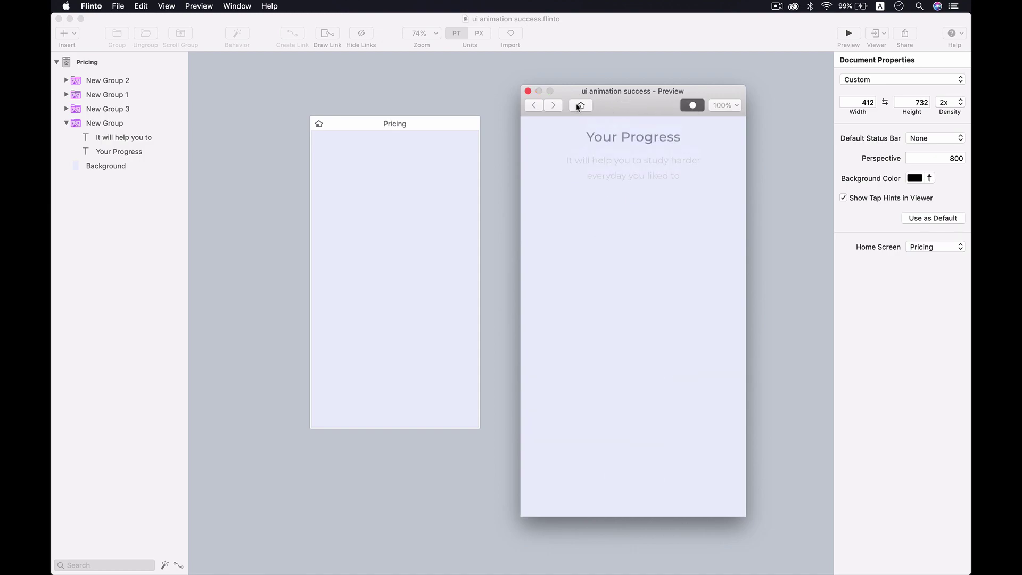
click(688, 106)
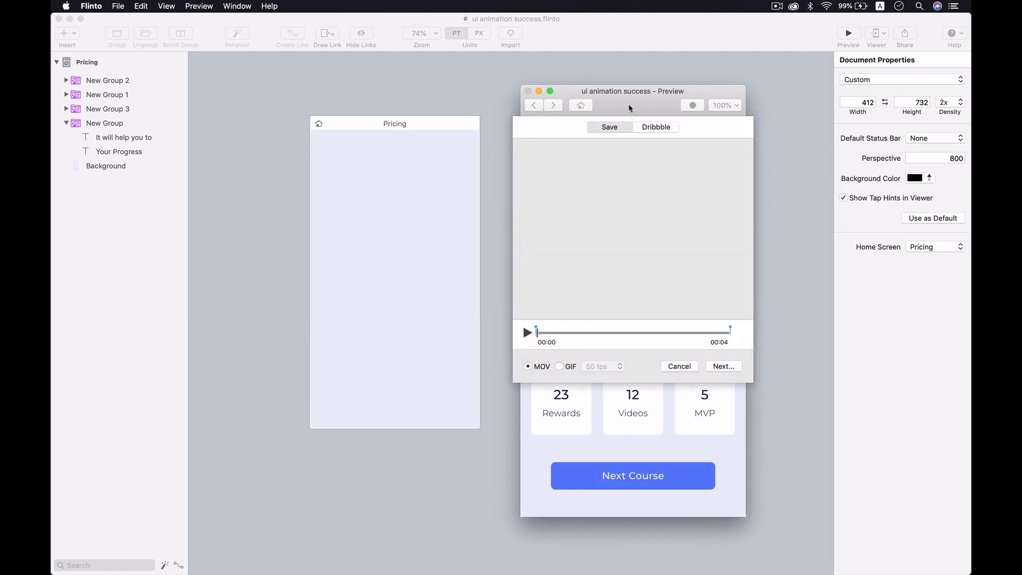
- Play back the recorded Your Progress clip in the export sheet
click(527, 333)
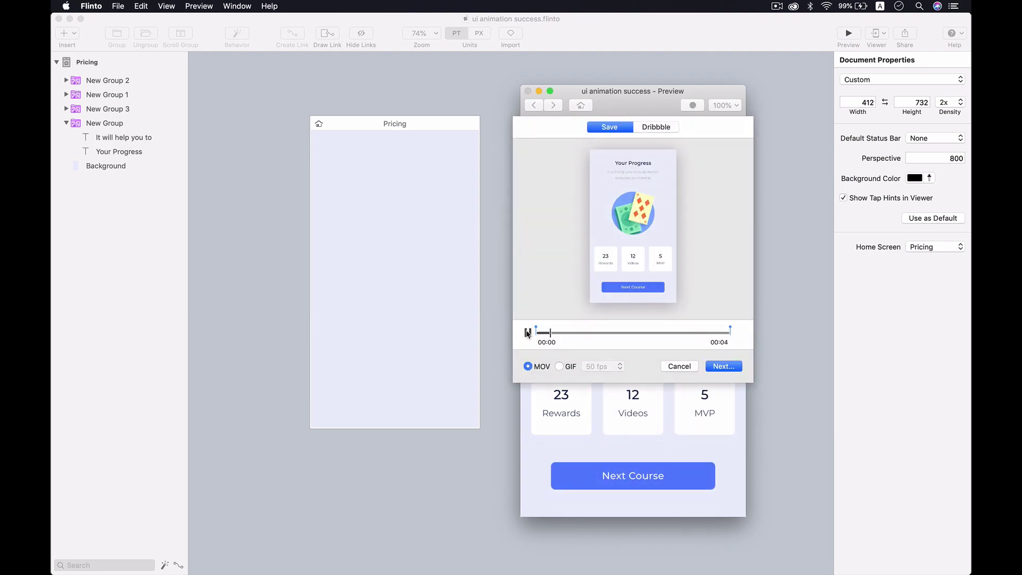